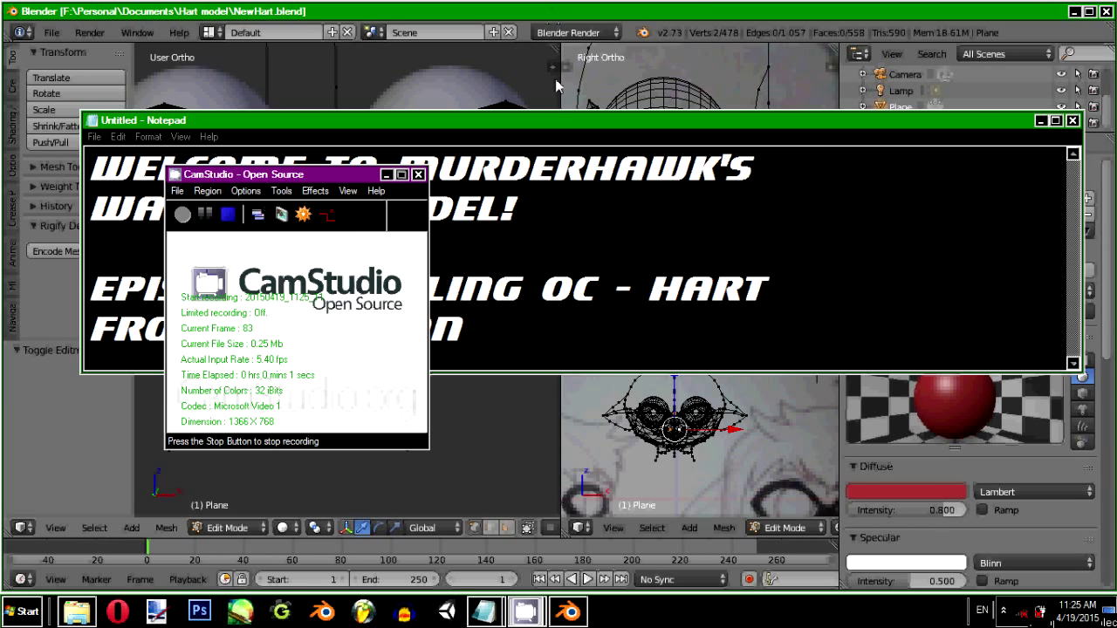
Step: Switch to Blender and examine the partial head mesh, mask and eyeballs from the front, sides and close up
{"action": "left_click", "coordinate": [566, 127]}
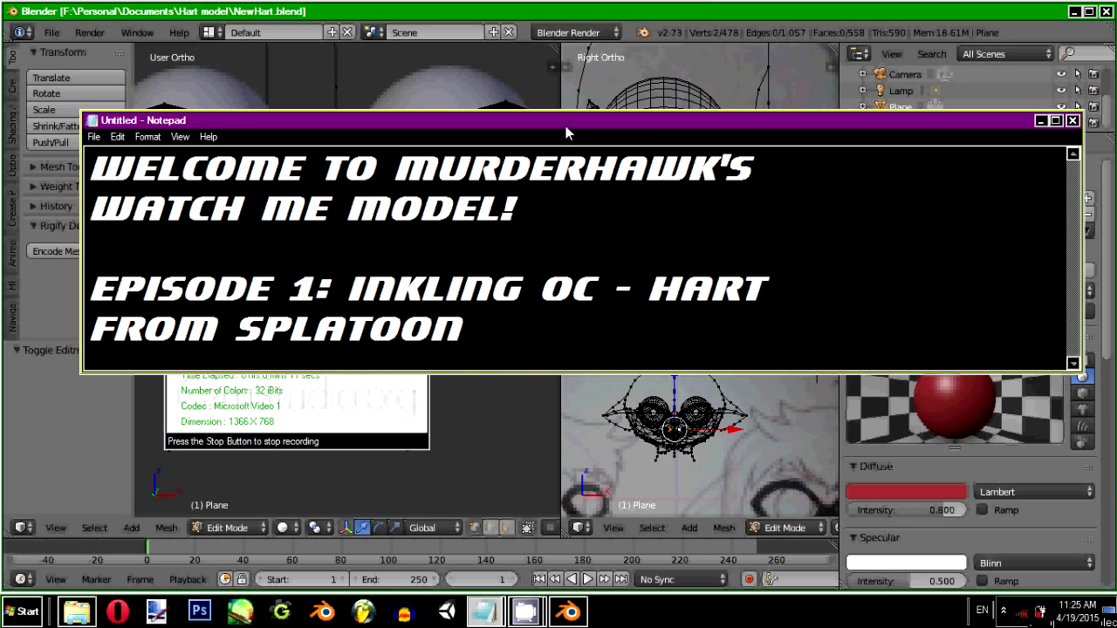
{"action": "left_click", "coordinate": [636, 14]}
{"action": "scroll", "coordinate": [382, 253], "scroll_direction": "down", "scroll_amount": 2}
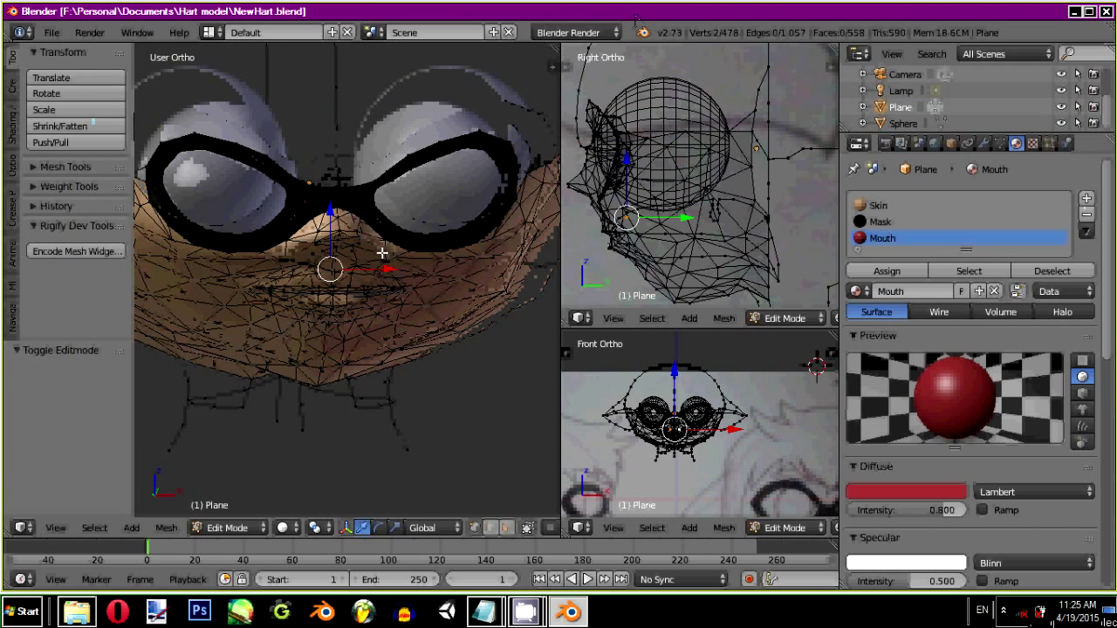
{"action": "scroll", "coordinate": [382, 253], "scroll_direction": "down", "scroll_amount": 2}
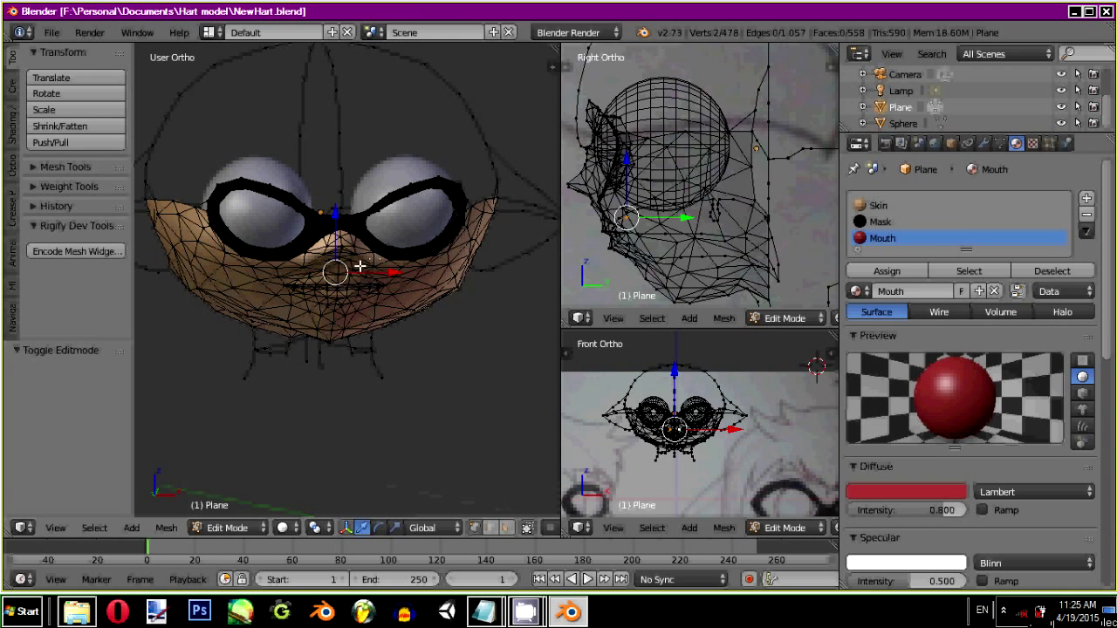
{"action": "mouse_move", "coordinate": [361, 267]}
{"action": "middle_mouse_down"}
{"action": "mouse_move", "coordinate": [327, 293]}
{"action": "mouse_move", "coordinate": [282, 282]}
{"action": "mouse_move", "coordinate": [207, 207]}
{"action": "mouse_move", "coordinate": [215, 265]}
{"action": "mouse_move", "coordinate": [244, 309]}
{"action": "mouse_move", "coordinate": [274, 287]}
{"action": "middle_mouse_up"}
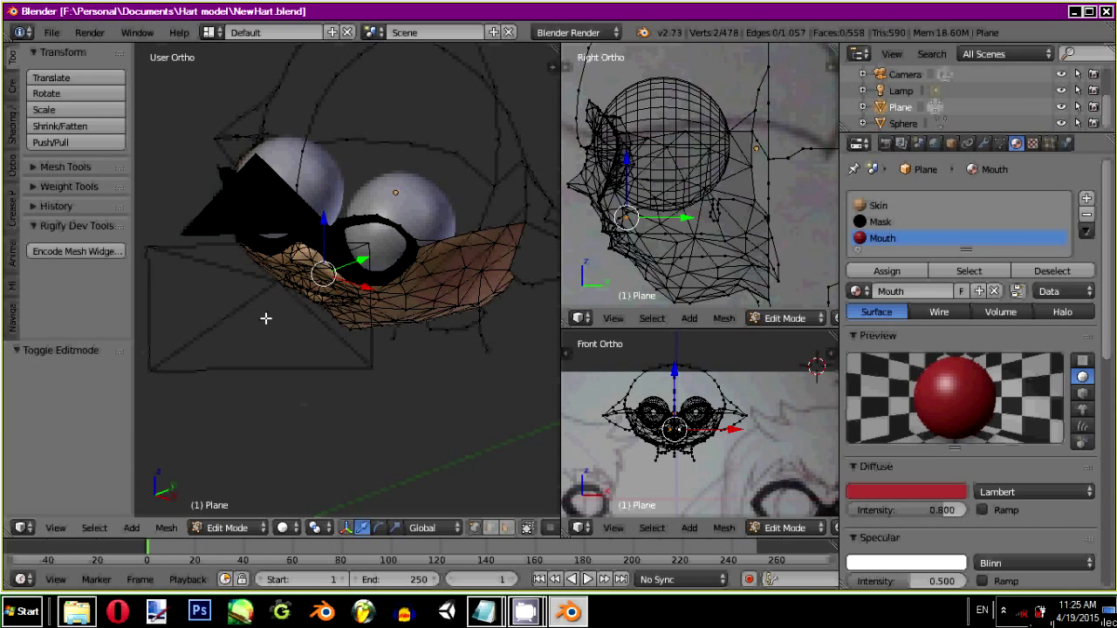
{"action": "middle_click_drag", "start_coordinate": [324, 322], "coordinate": [445, 292]}
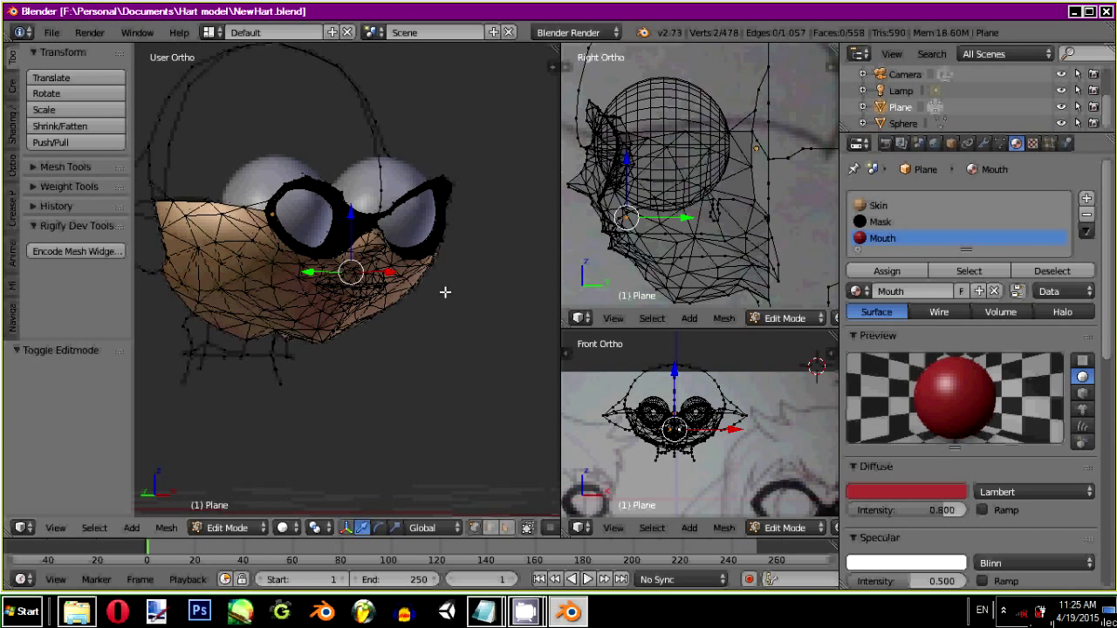
{"action": "mouse_move", "coordinate": [319, 294]}
{"action": "middle_mouse_down"}
{"action": "mouse_move", "coordinate": [359, 299]}
{"action": "mouse_move", "coordinate": [257, 332]}
{"action": "mouse_move", "coordinate": [211, 325]}
{"action": "middle_mouse_up"}
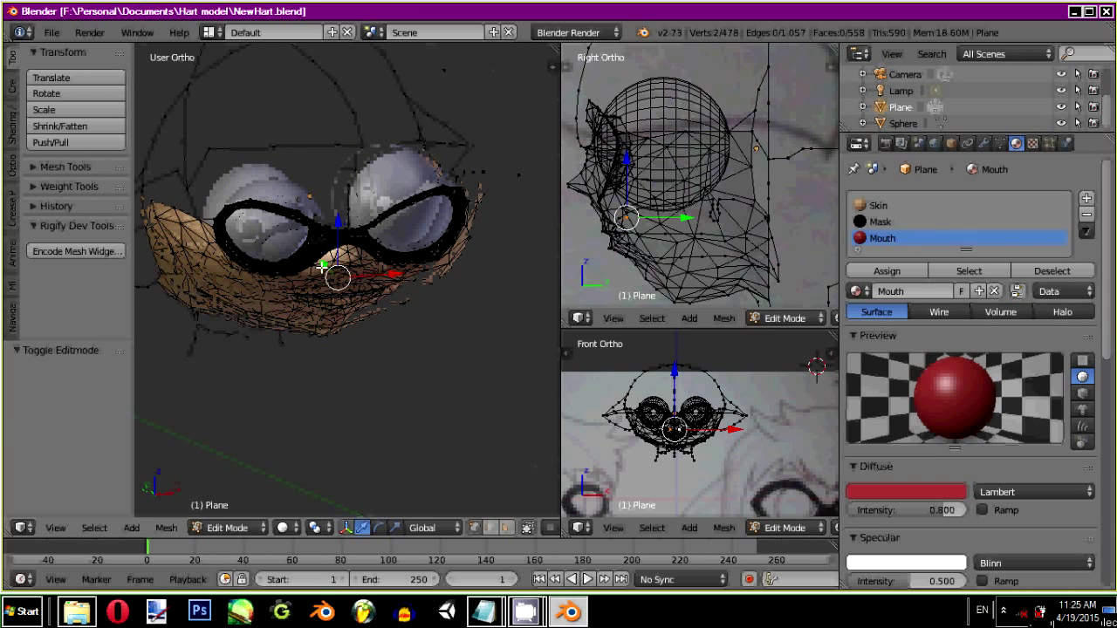
{"action": "scroll", "coordinate": [323, 267], "scroll_direction": "up", "scroll_amount": 4}
{"action": "middle_click_drag", "start_coordinate": [248, 214], "coordinate": [352, 216]}
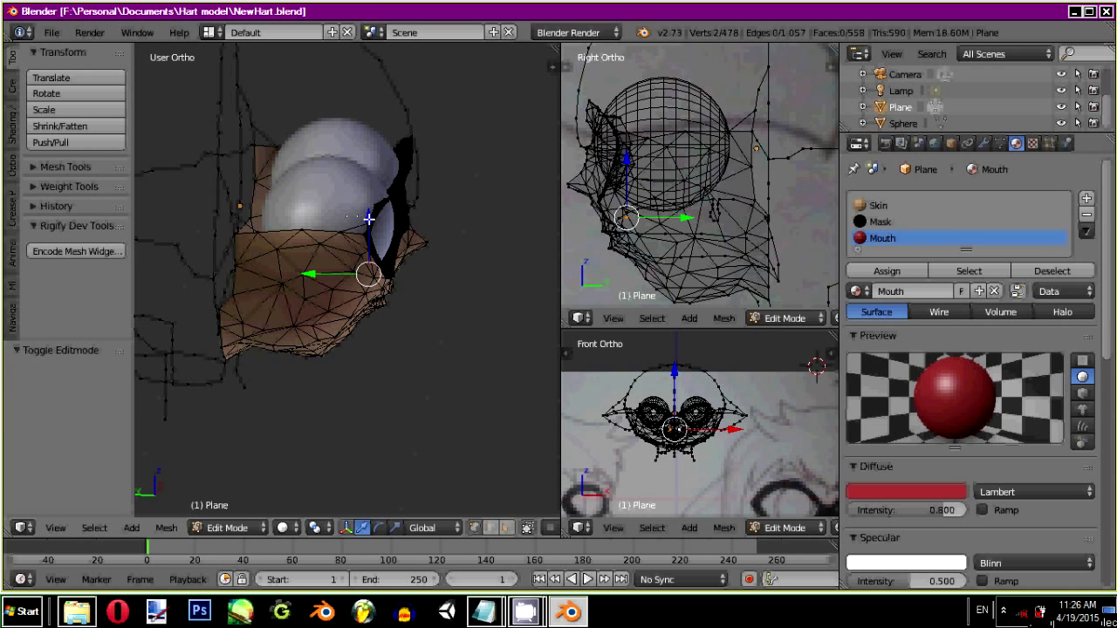
{"action": "middle_click_drag", "start_coordinate": [398, 143], "coordinate": [469, 216]}
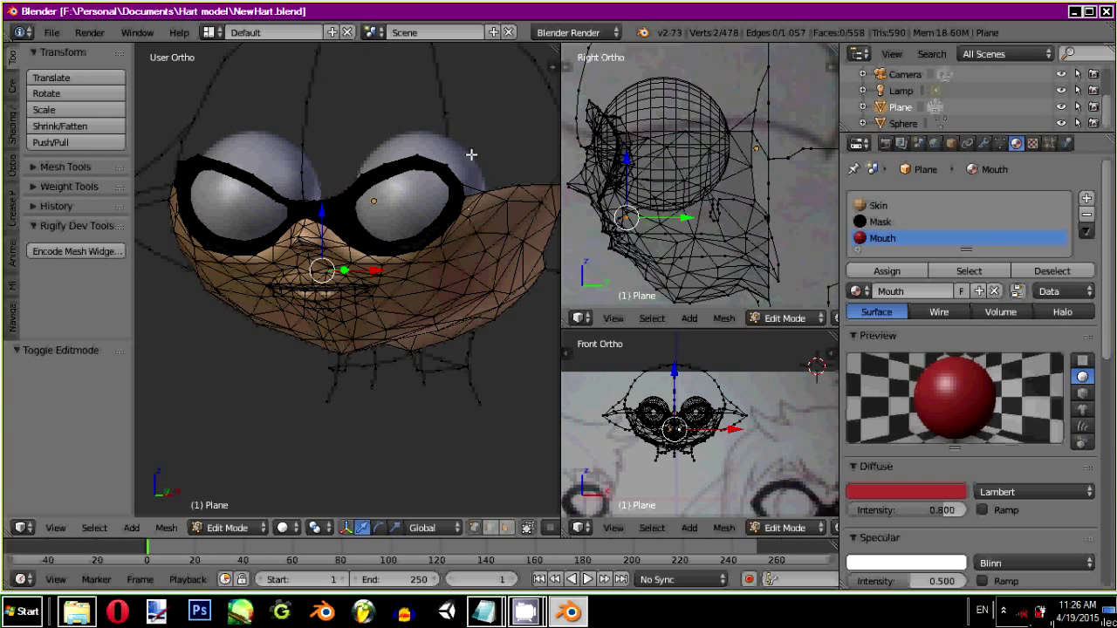
{"action": "mouse_move", "coordinate": [468, 155]}
{"action": "middle_mouse_down"}
{"action": "mouse_move", "coordinate": [385, 143]}
{"action": "mouse_move", "coordinate": [349, 166]}
{"action": "mouse_move", "coordinate": [204, 212]}
{"action": "mouse_move", "coordinate": [237, 317]}
{"action": "mouse_move", "coordinate": [286, 201]}
{"action": "mouse_move", "coordinate": [237, 180]}
{"action": "mouse_move", "coordinate": [333, 219]}
{"action": "mouse_move", "coordinate": [404, 165]}
{"action": "mouse_move", "coordinate": [458, 154]}
{"action": "middle_mouse_up"}
{"action": "key", "text": "KP_4"}
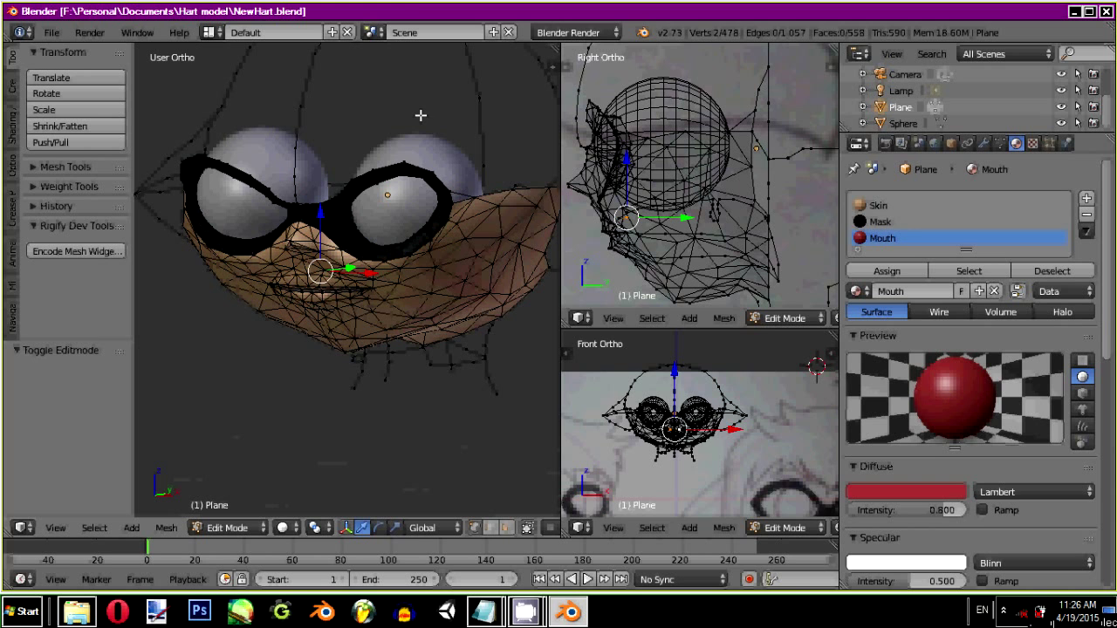
{"action": "middle_click_drag", "start_coordinate": [355, 212], "coordinate": [365, 183]}
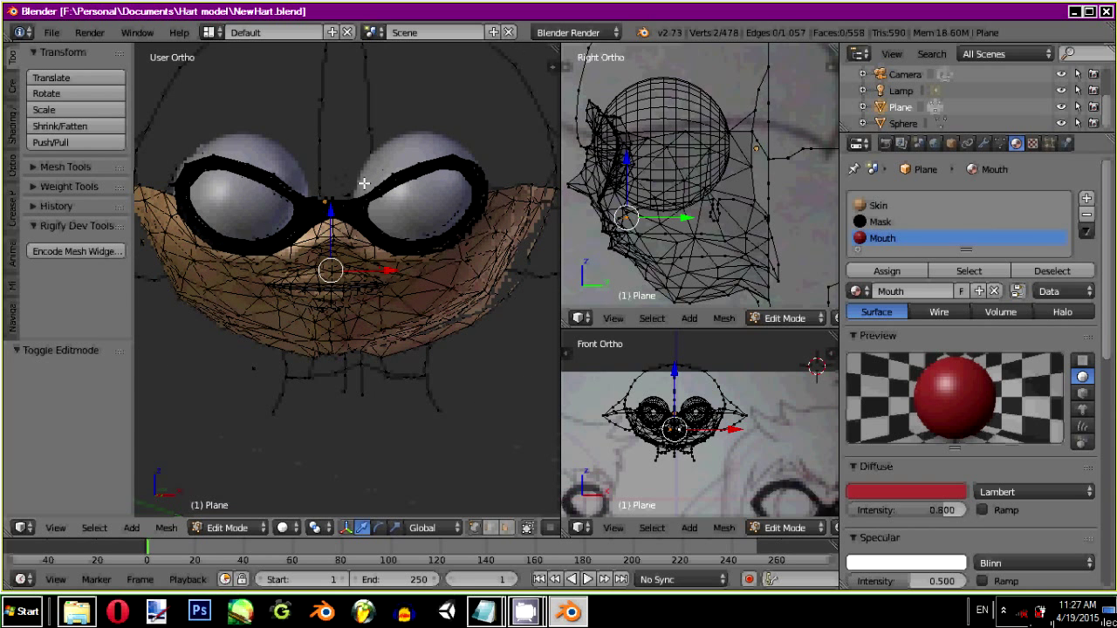
{"action": "scroll", "coordinate": [364, 170], "scroll_direction": "up", "scroll_amount": 4}
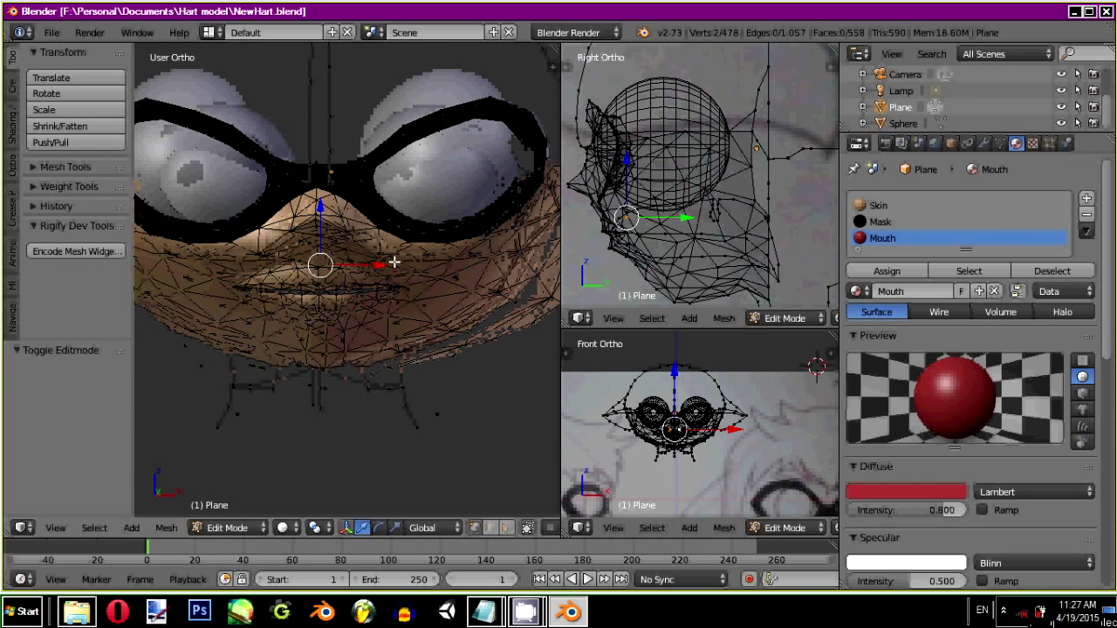
{"action": "middle_click_drag", "start_coordinate": [395, 262], "coordinate": [242, 244]}
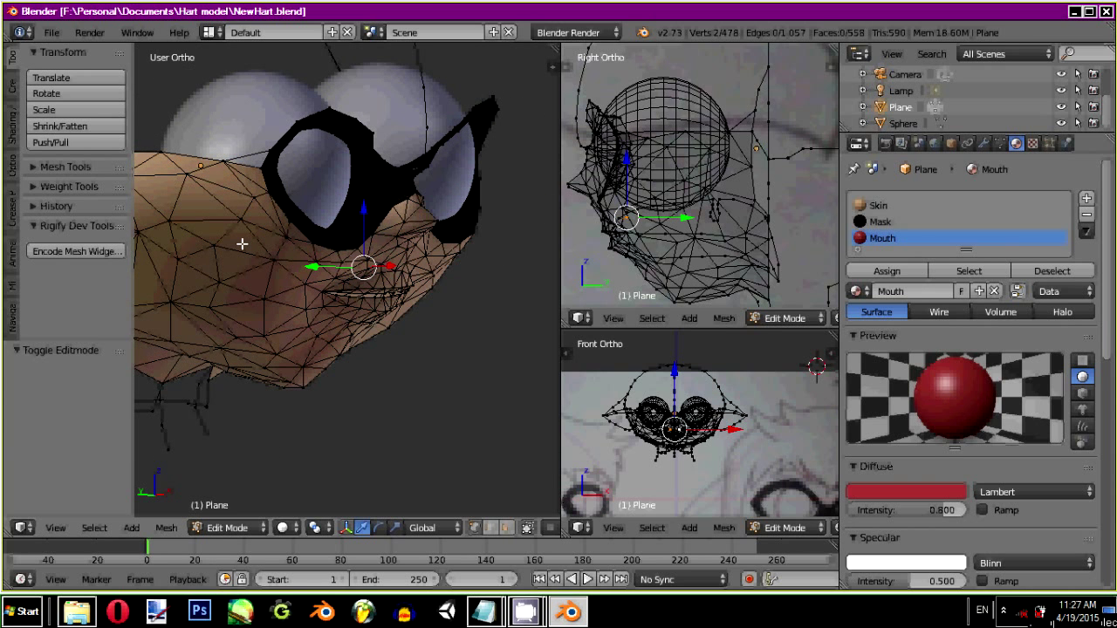
Step: Open the FirstRender image from the Hart model folder to view the earlier character render, and close it
{"action": "left_click", "coordinate": [77, 608]}
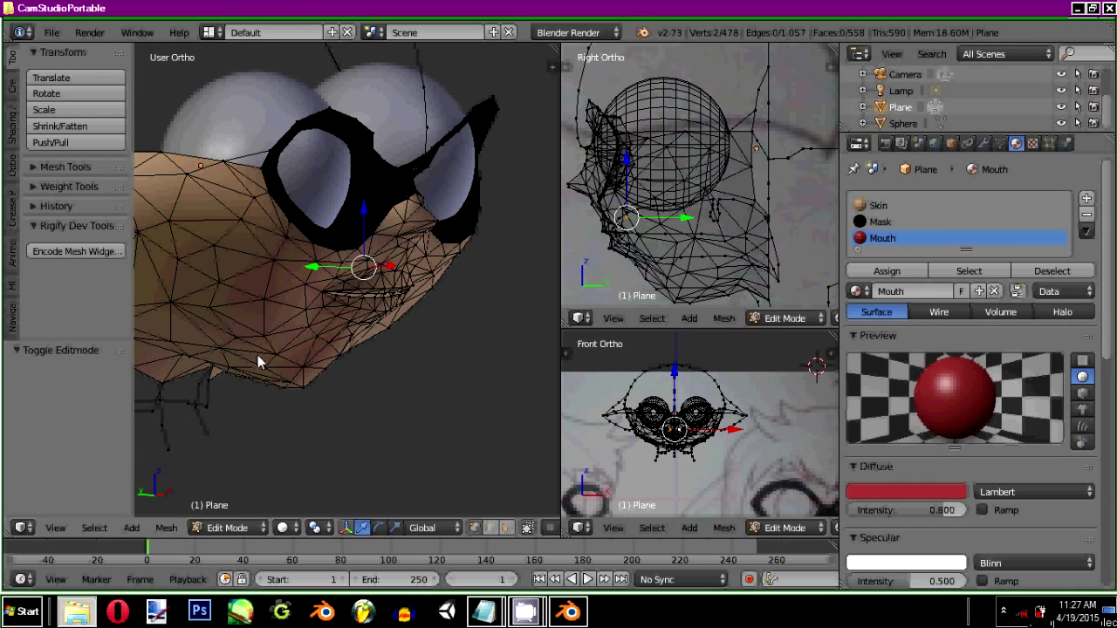
{"action": "key", "text": "alt+Tab"}
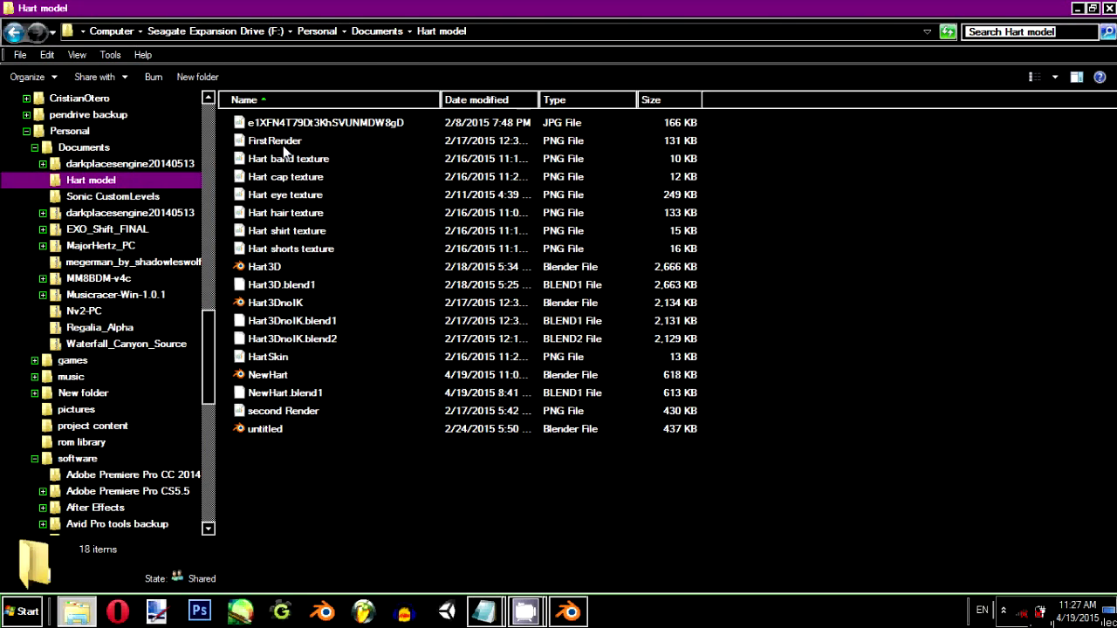
{"action": "left_click", "coordinate": [282, 144]}
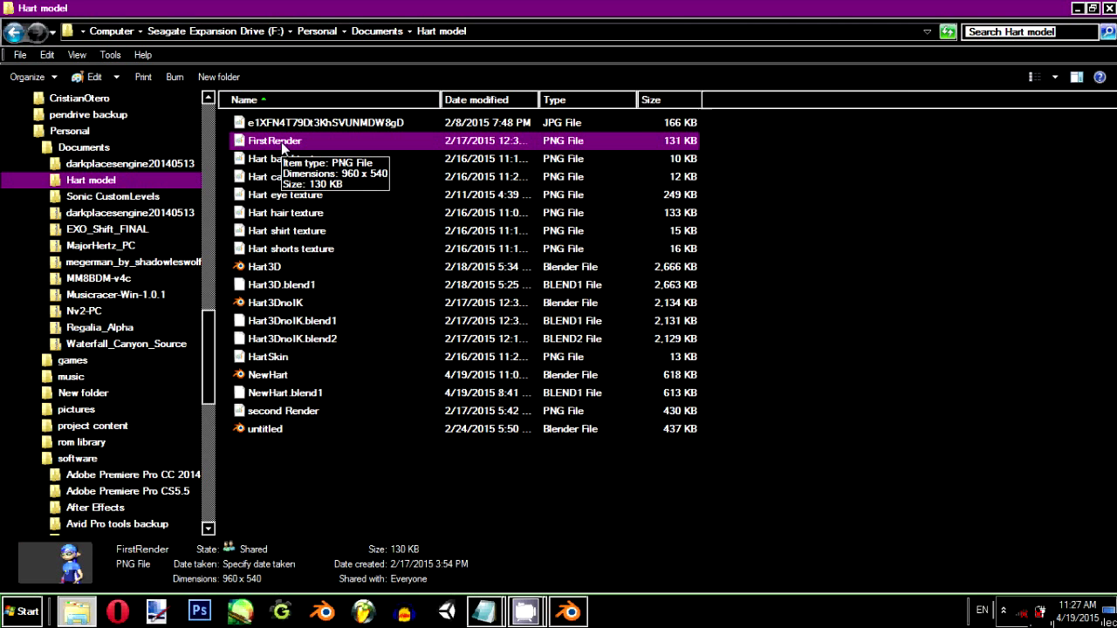
{"action": "double_click", "coordinate": [281, 144]}
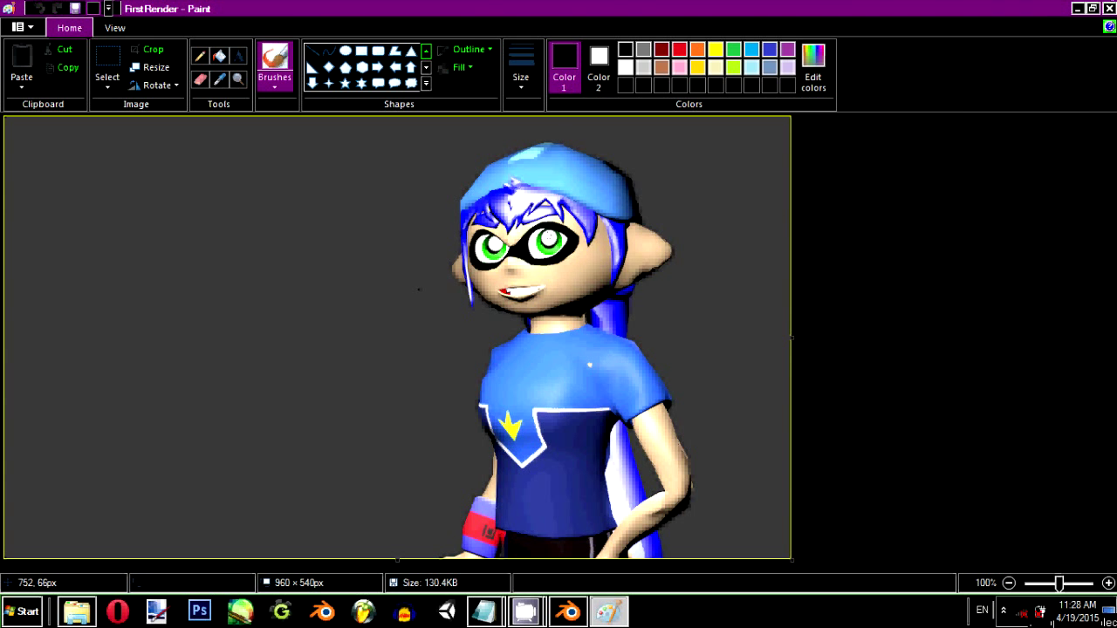
{"action": "left_click", "coordinate": [1108, 9]}
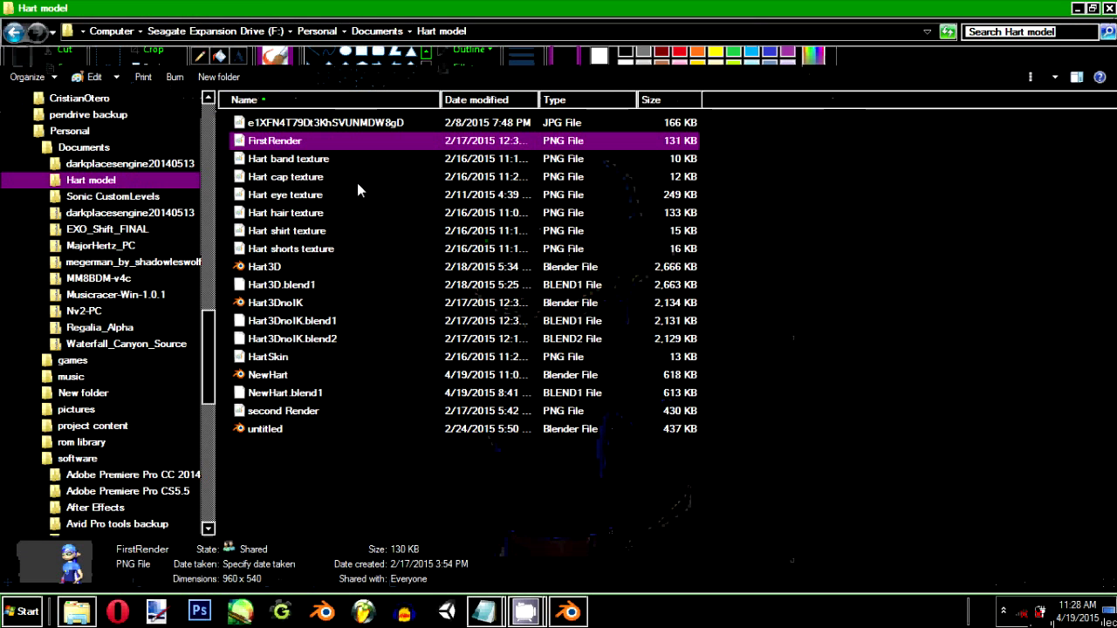
Step: View the second Render image as a whole at 50% zoom, close it and return to Blender
{"action": "left_click", "coordinate": [289, 414]}
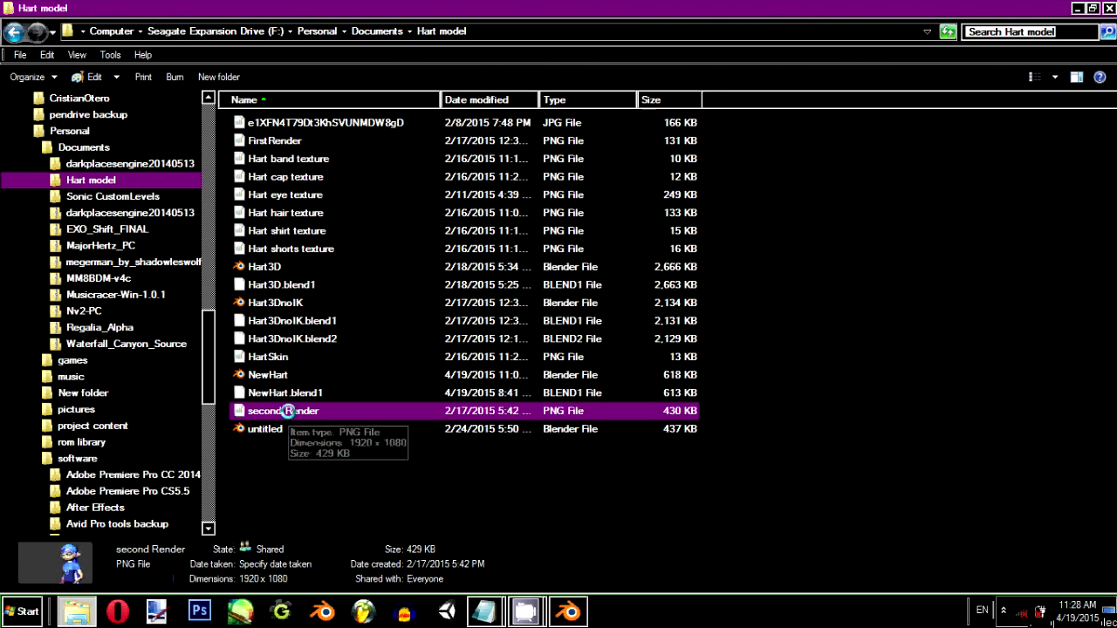
{"action": "scroll", "coordinate": [653, 392], "scroll_direction": "down", "scroll_amount": 5}
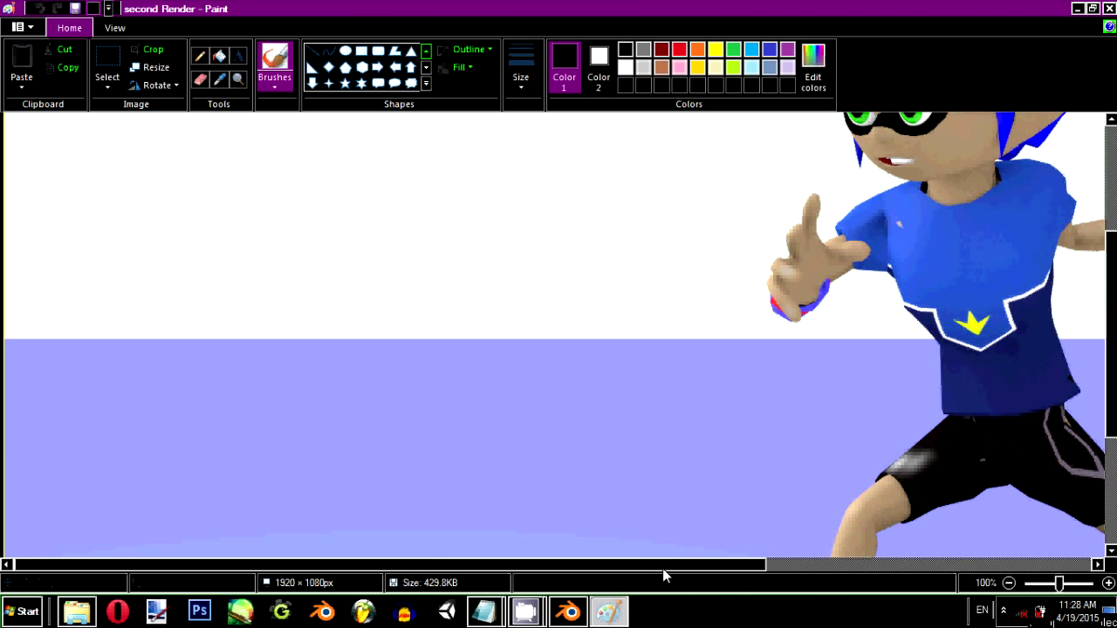
{"action": "left_click_drag", "start_coordinate": [663, 568], "coordinate": [993, 596]}
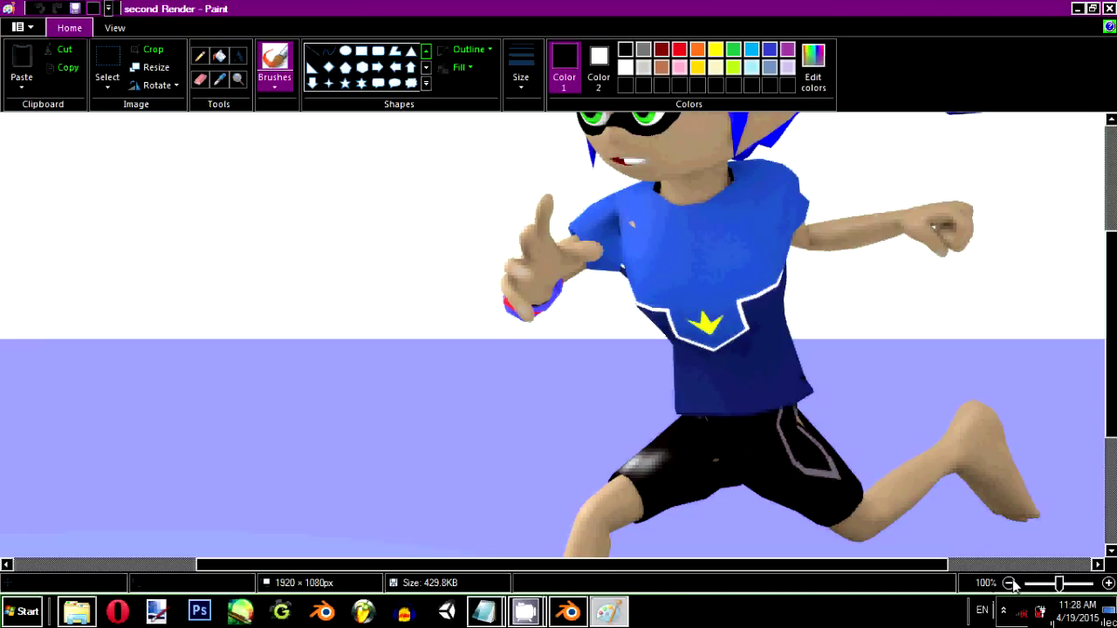
{"action": "left_click", "coordinate": [1009, 583]}
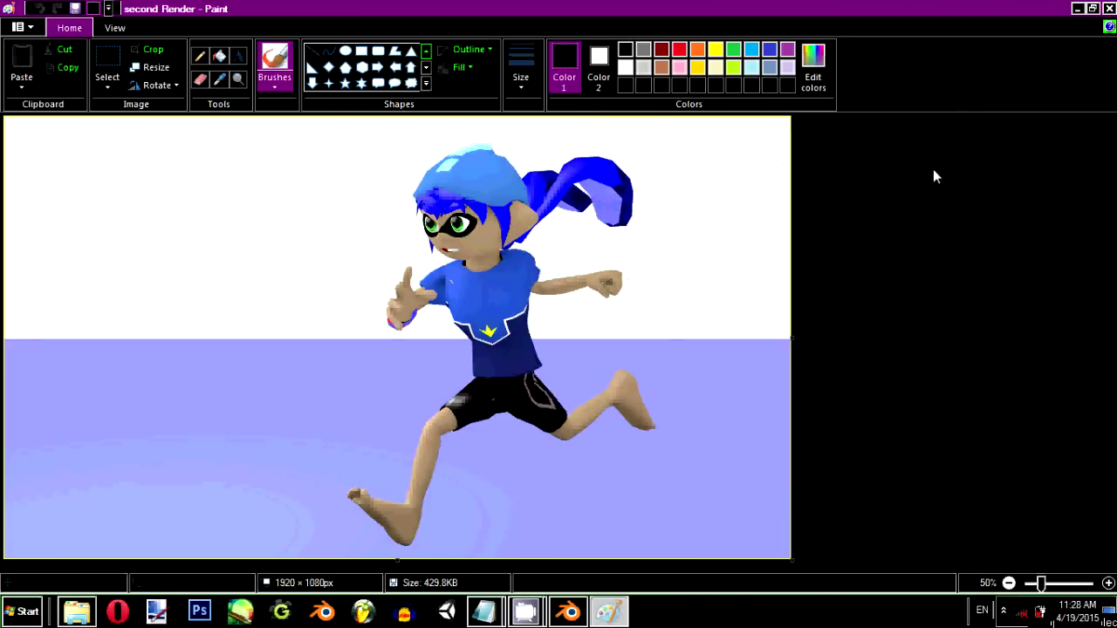
{"action": "left_click", "coordinate": [1110, 9]}
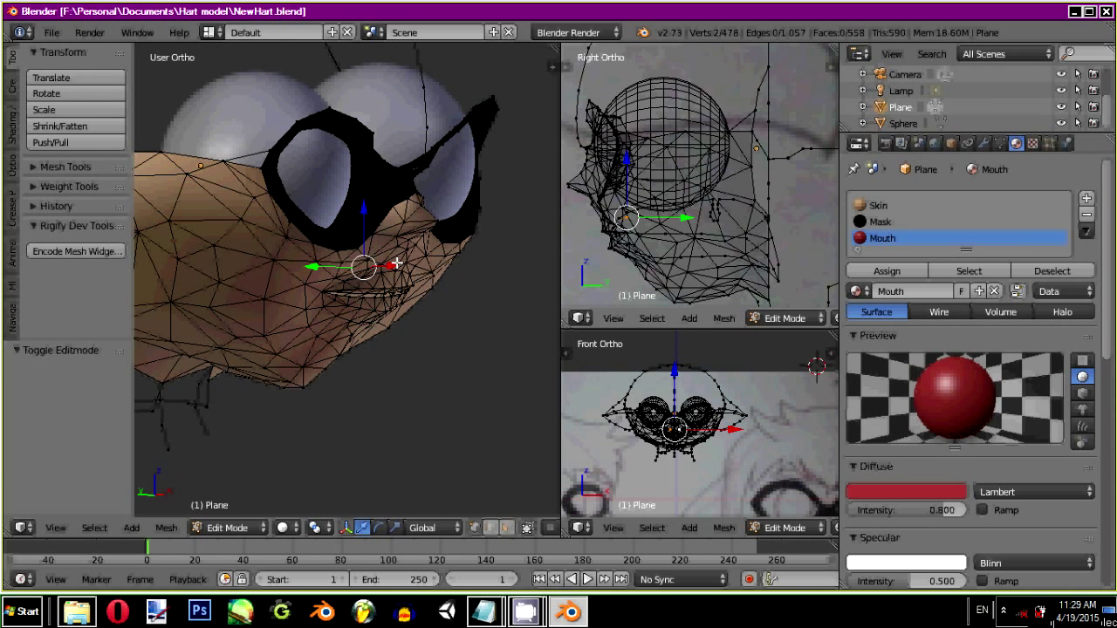
Step: Inspect the mouth opening and its red faces from inside the head mesh
{"action": "middle_click_drag", "start_coordinate": [400, 265], "coordinate": [306, 341]}
{"action": "scroll", "coordinate": [307, 341], "scroll_direction": "up", "scroll_amount": 5}
{"action": "middle_click_drag", "start_coordinate": [167, 317], "coordinate": [339, 334]}
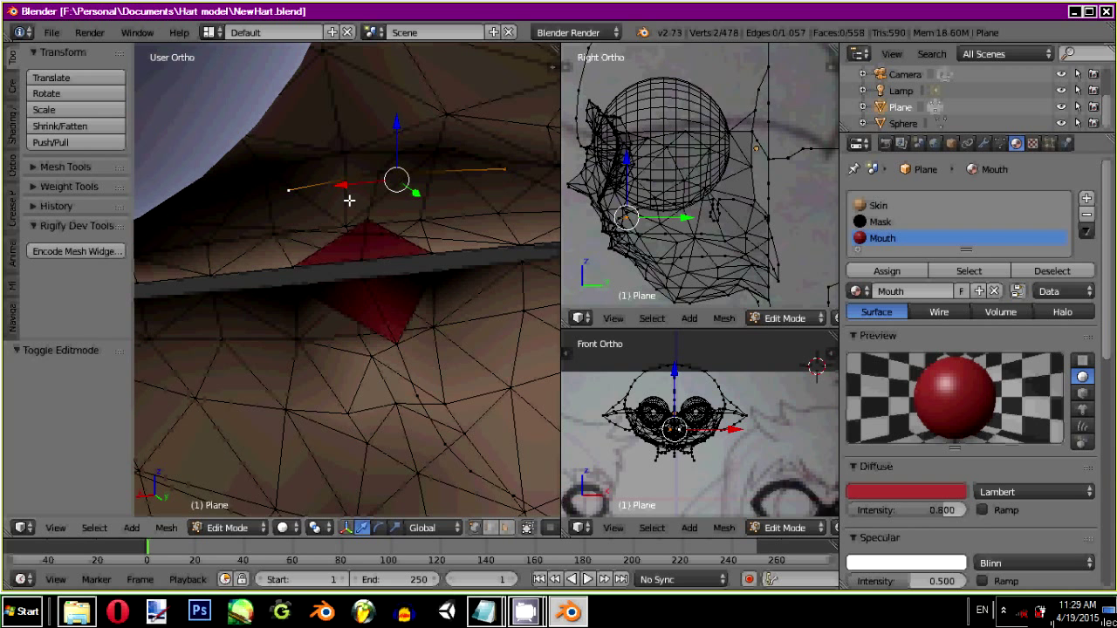
{"action": "scroll", "coordinate": [349, 201], "scroll_direction": "down", "scroll_amount": 2}
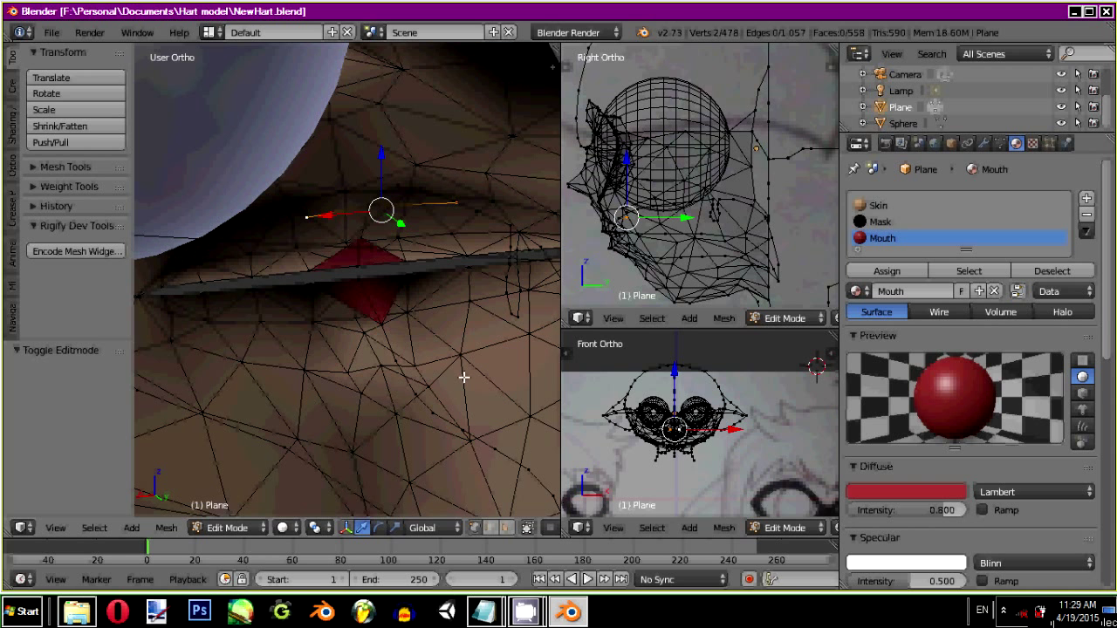
{"action": "scroll", "coordinate": [328, 270], "scroll_direction": "down", "scroll_amount": 1}
{"action": "middle_click_drag", "start_coordinate": [326, 270], "coordinate": [463, 252]}
Step: Compare the head with the full-body background reference in front view and collapse that reference image's settings
{"action": "key", "text": "KP_1"}
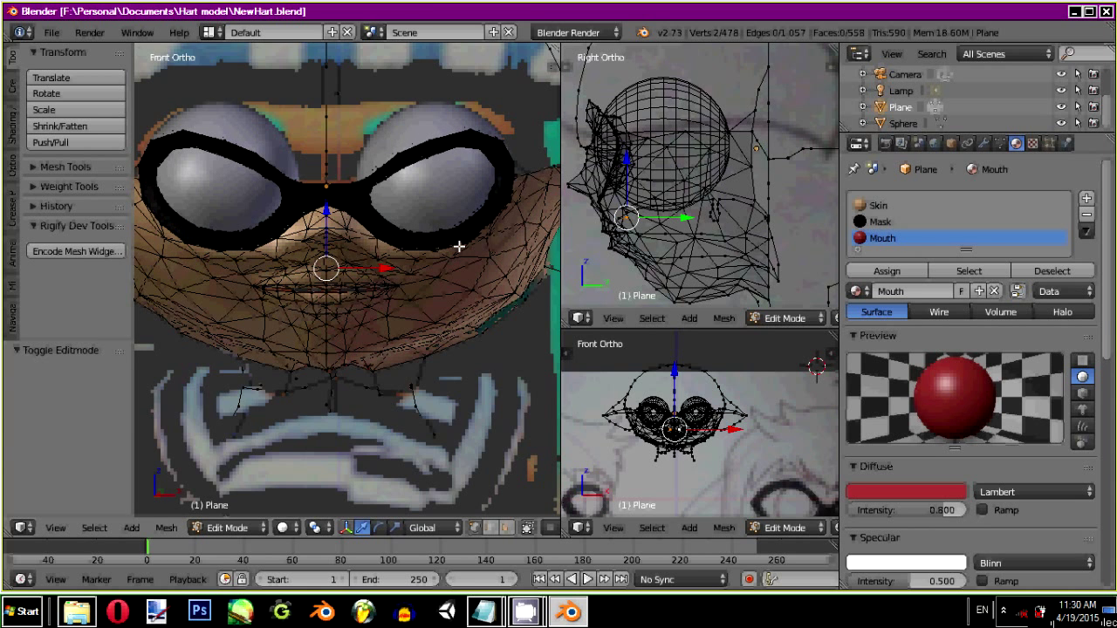
{"action": "scroll", "coordinate": [453, 240], "scroll_direction": "down", "scroll_amount": 5}
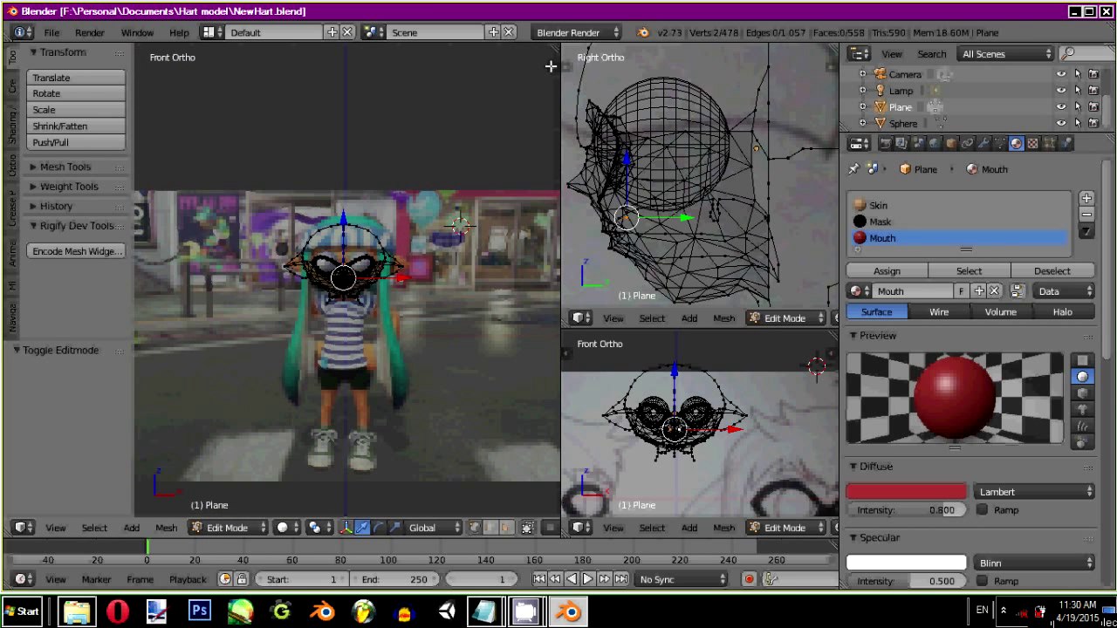
{"action": "left_click", "coordinate": [548, 68]}
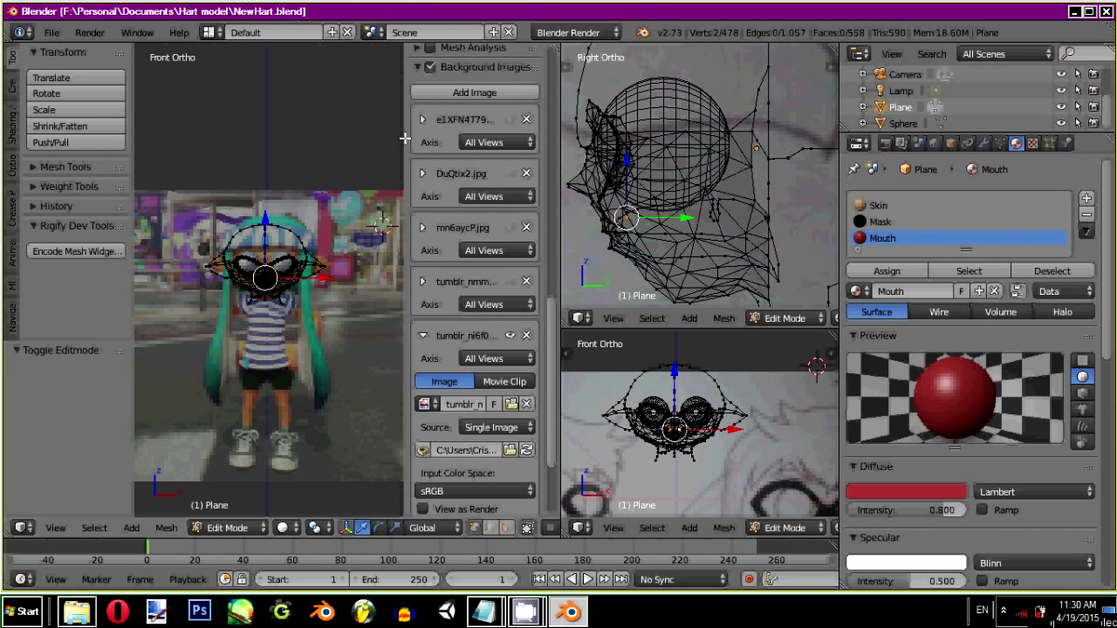
{"action": "left_click", "coordinate": [423, 337]}
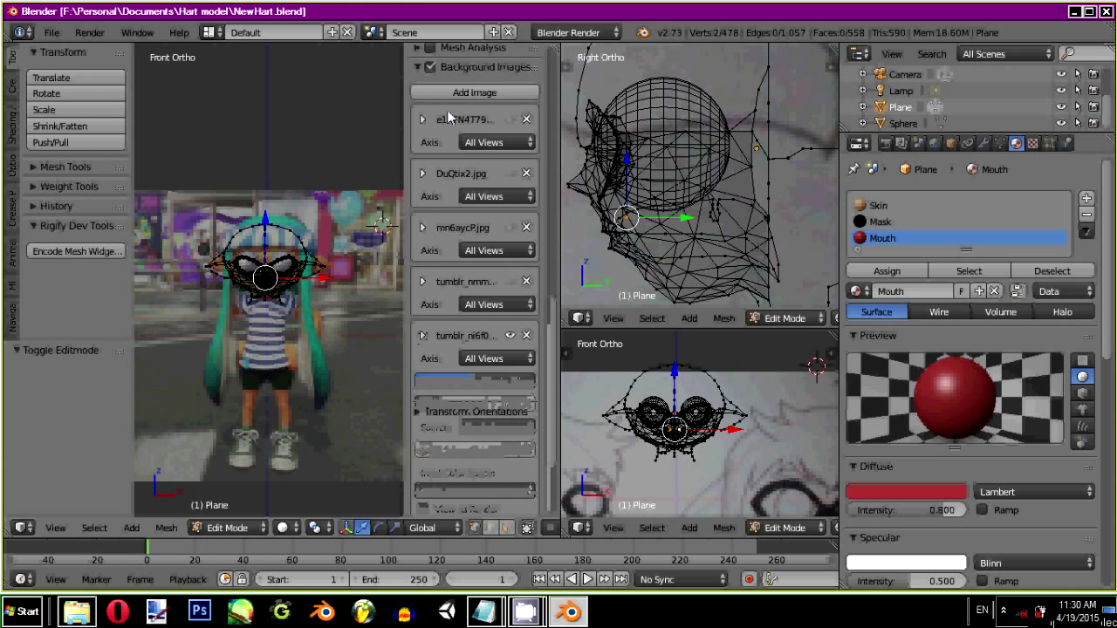
{"action": "key", "text": "n"}
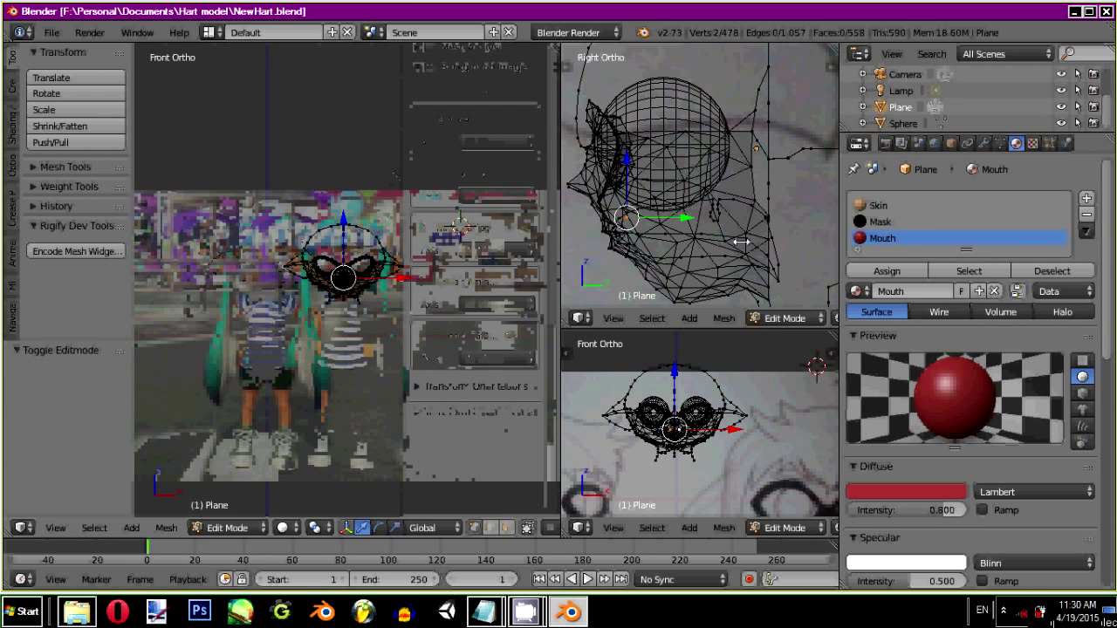
{"action": "scroll", "coordinate": [400, 279], "scroll_direction": "up", "scroll_amount": 6}
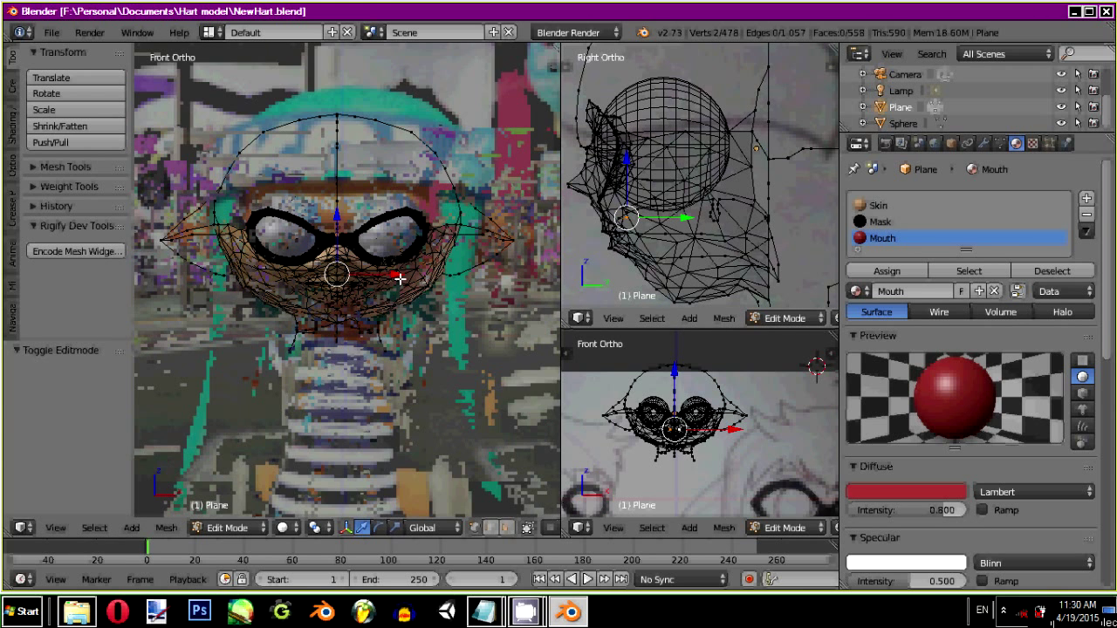
{"action": "scroll", "coordinate": [409, 253], "scroll_direction": "up", "scroll_amount": 1}
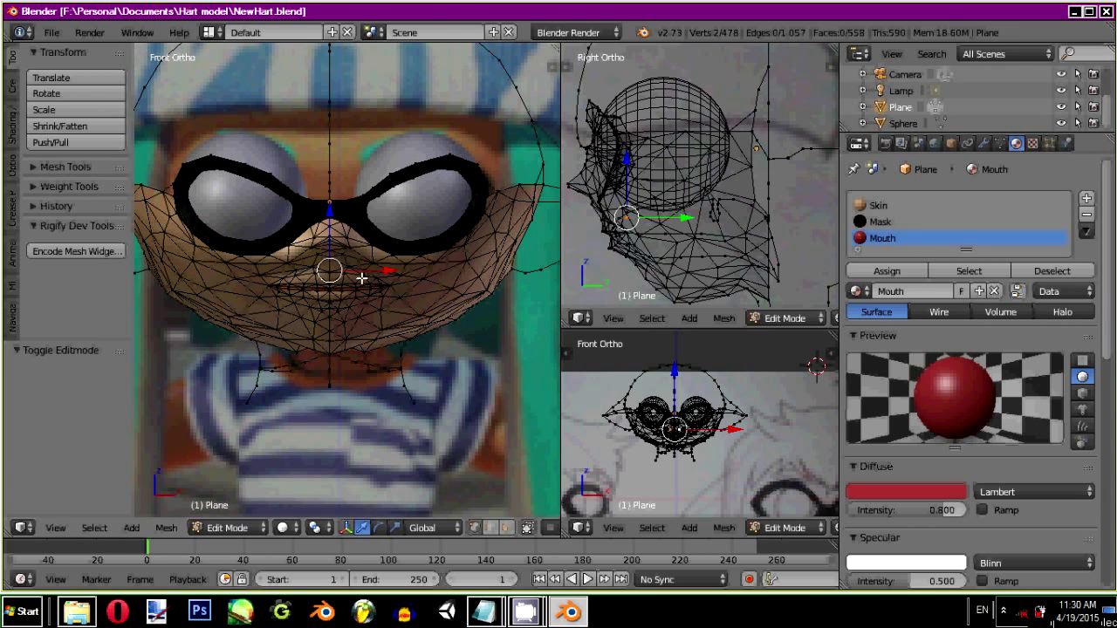
Step: Examine the mask, nose and face mesh from above and from the front, including the unfinished head outline
{"action": "middle_click_drag", "start_coordinate": [362, 274], "coordinate": [317, 322]}
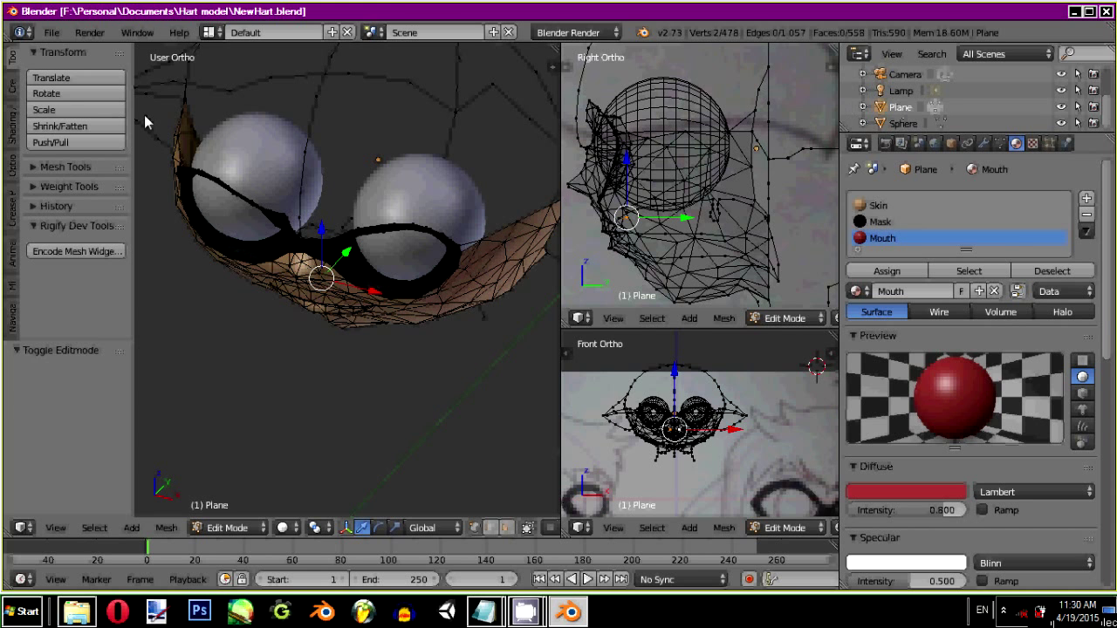
{"action": "scroll", "coordinate": [279, 210], "scroll_direction": "up", "scroll_amount": 2}
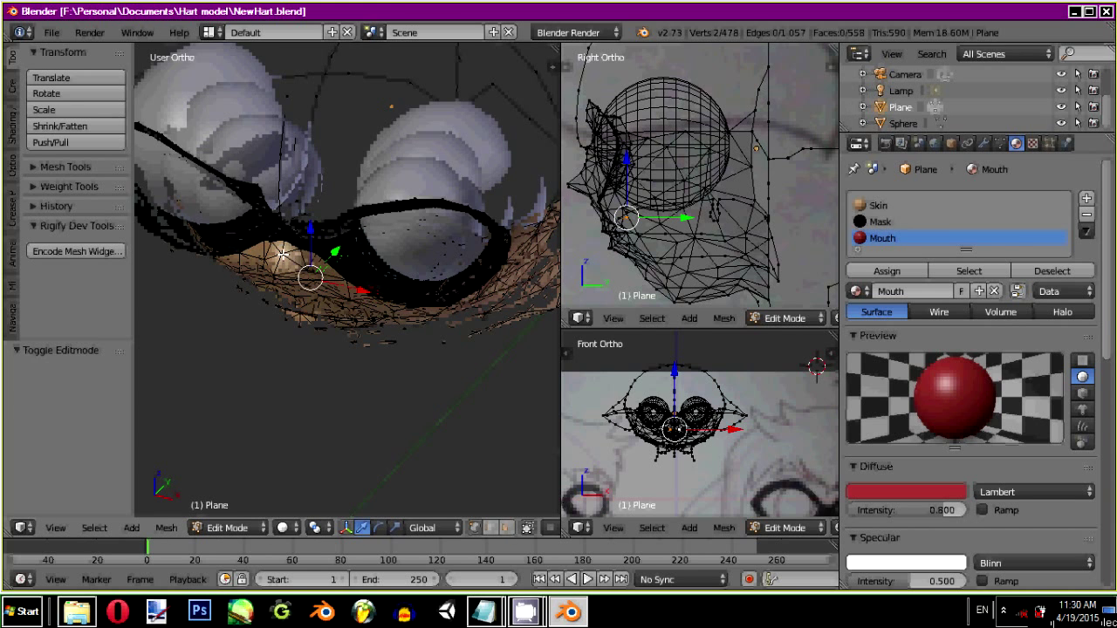
{"action": "middle_click_drag", "start_coordinate": [282, 254], "coordinate": [358, 294]}
{"action": "middle_click_drag", "start_coordinate": [278, 252], "coordinate": [459, 185]}
{"action": "scroll", "coordinate": [328, 236], "scroll_direction": "down", "scroll_amount": 2}
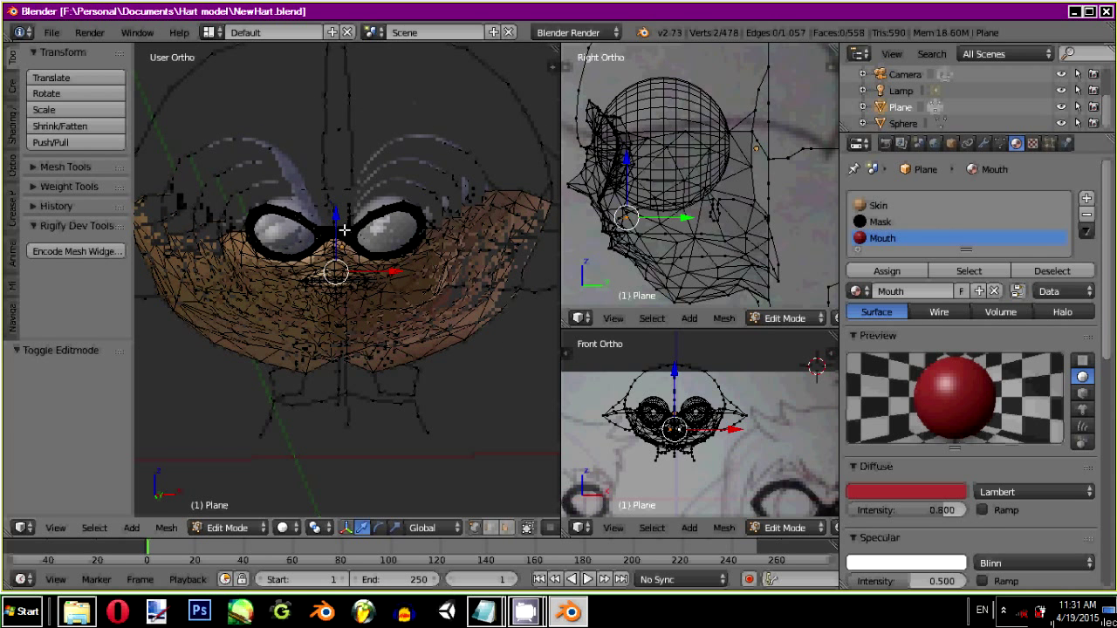
{"action": "scroll", "coordinate": [342, 234], "scroll_direction": "down", "scroll_amount": 2}
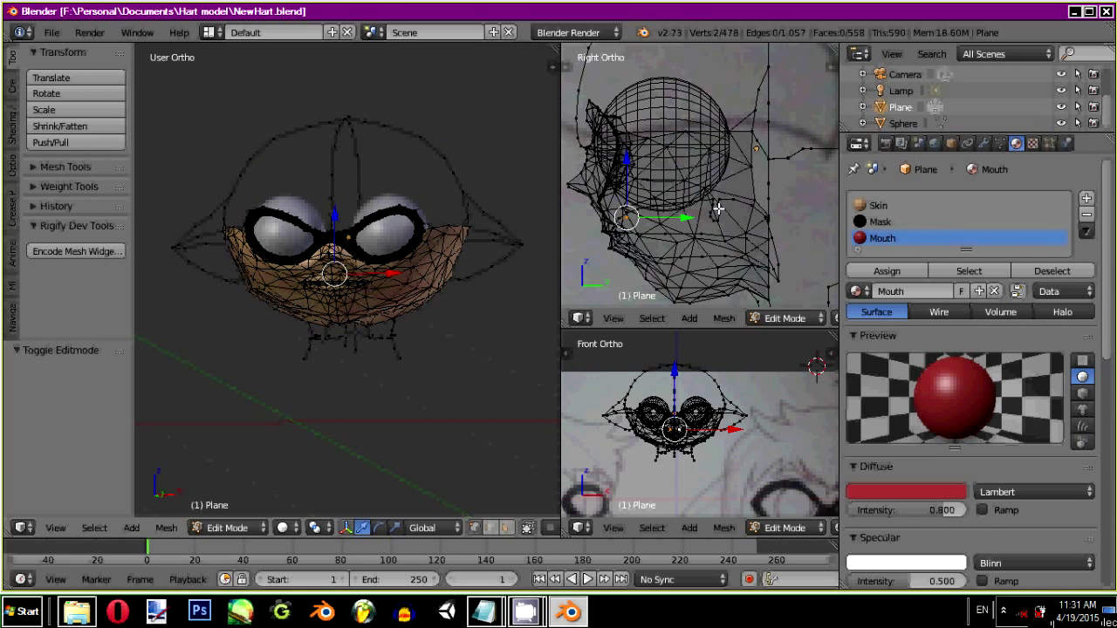
Step: Examine the face and ear sketches behind the model in side view, and compare the head outline in side and front views
{"action": "scroll", "coordinate": [719, 210], "scroll_direction": "down", "scroll_amount": 5}
{"action": "scroll", "coordinate": [725, 238], "scroll_direction": "down", "scroll_amount": 6}
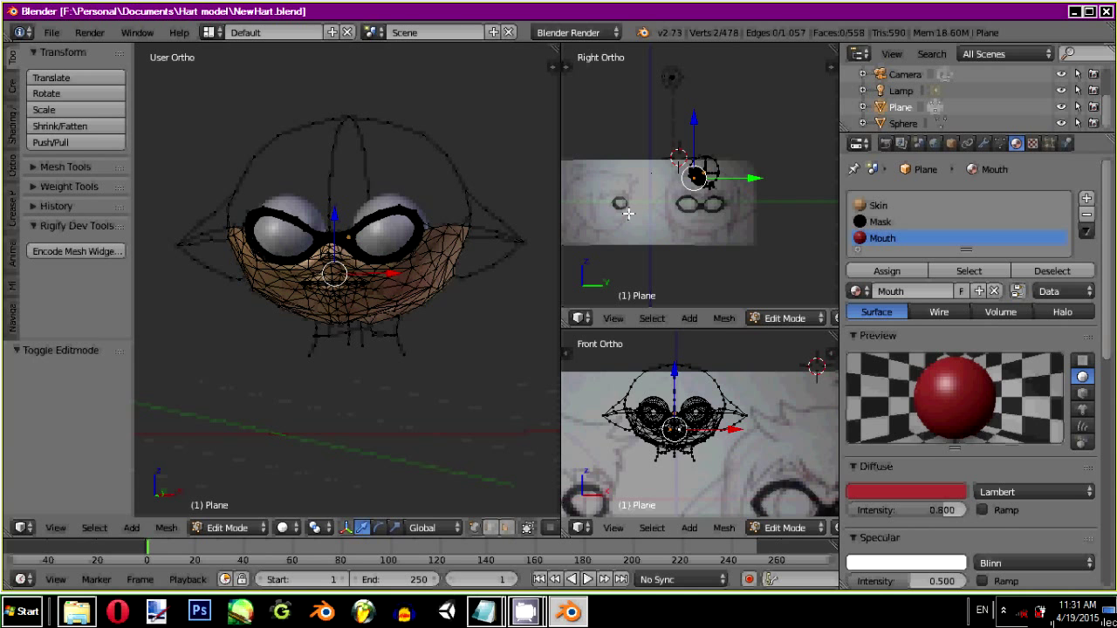
{"action": "middle_click_drag", "start_coordinate": [640, 190], "coordinate": [681, 162], "text": "shift"}
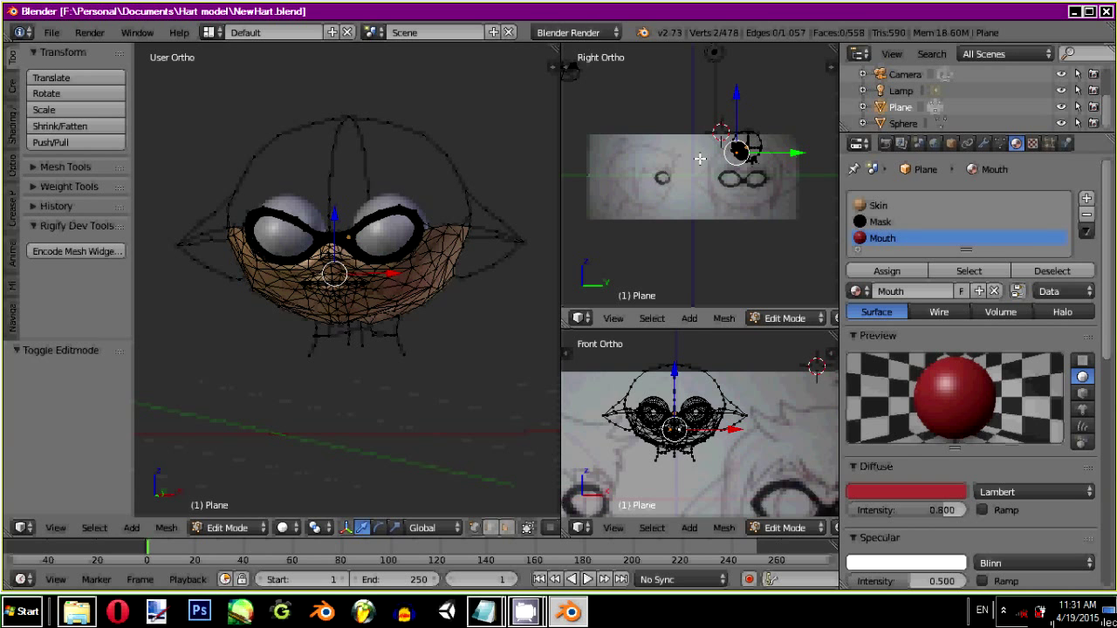
{"action": "scroll", "coordinate": [694, 153], "scroll_direction": "up", "scroll_amount": 5}
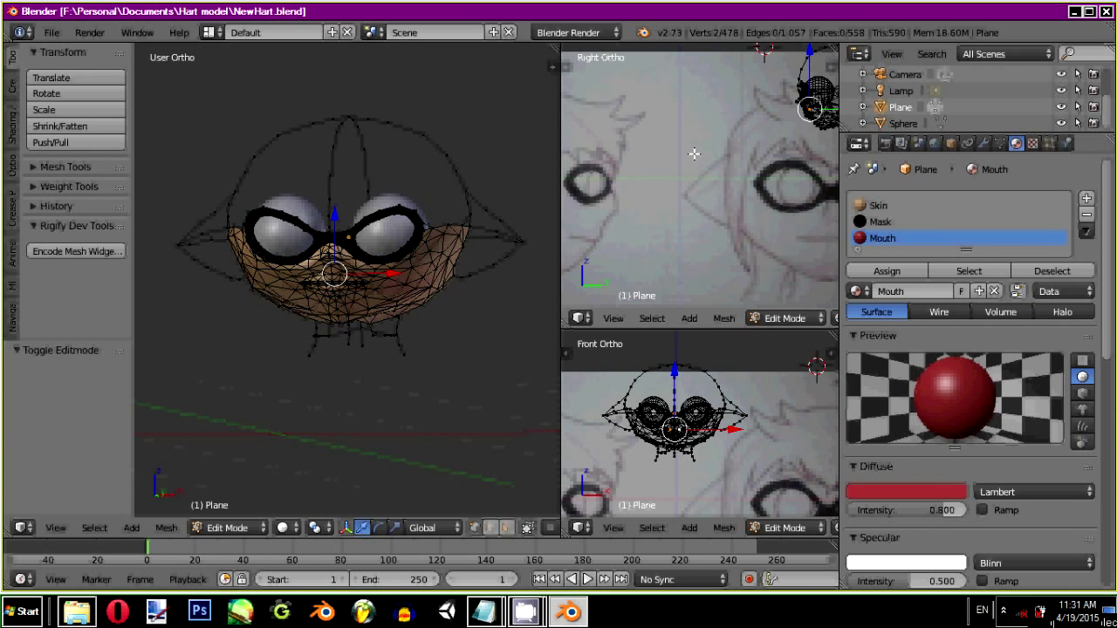
{"action": "scroll", "coordinate": [709, 164], "scroll_direction": "up", "scroll_amount": 2}
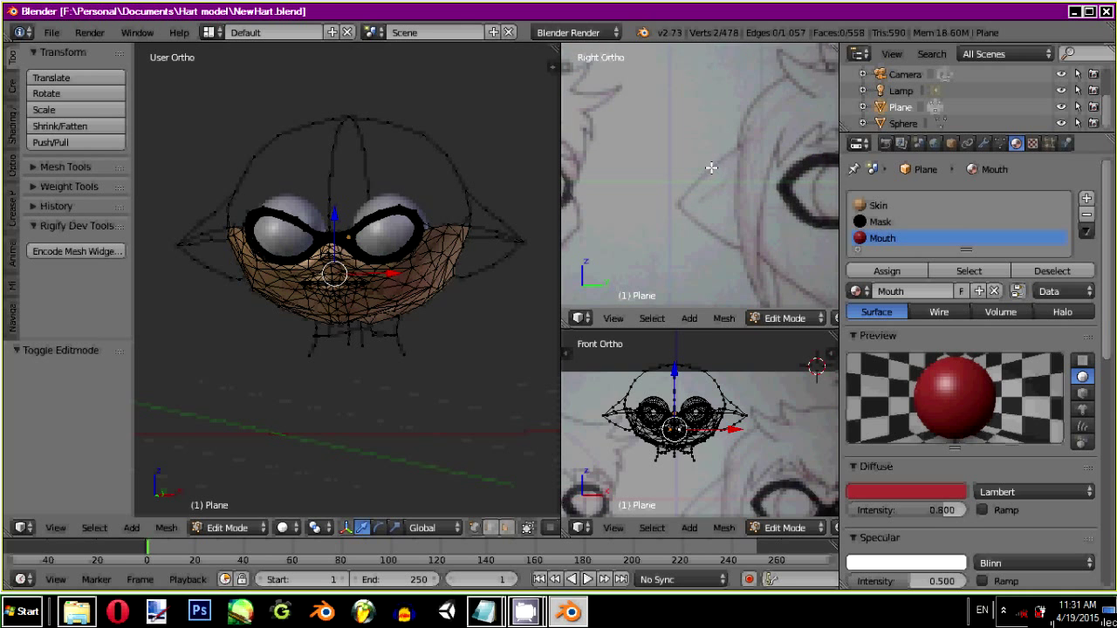
{"action": "scroll", "coordinate": [712, 168], "scroll_direction": "up", "scroll_amount": 1}
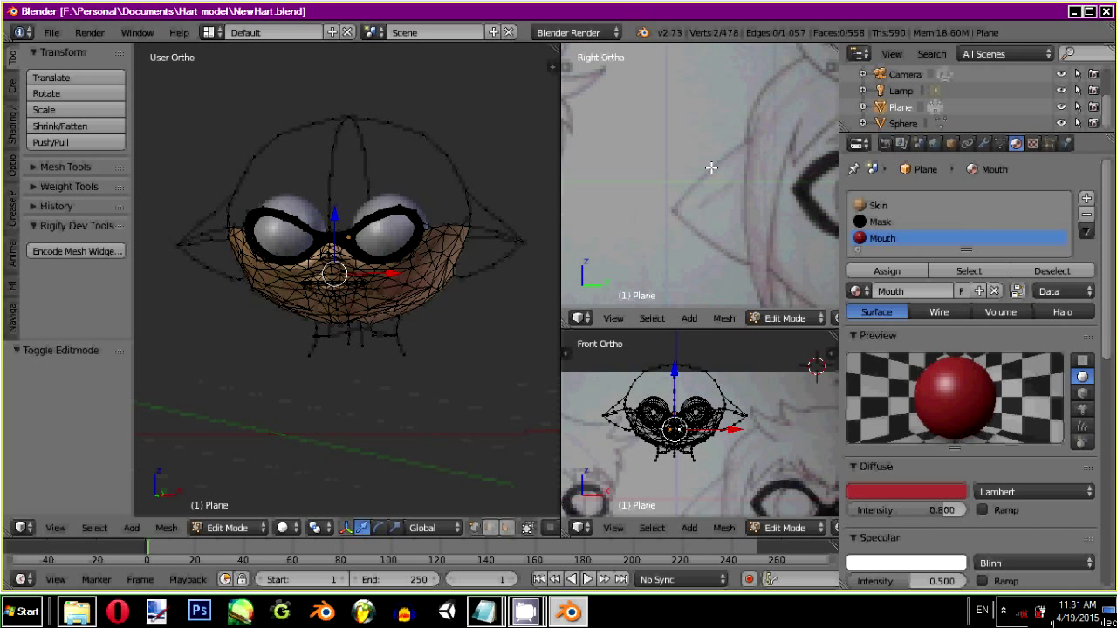
{"action": "middle_click_drag", "start_coordinate": [730, 178], "coordinate": [785, 270], "text": "shift"}
{"action": "scroll", "coordinate": [711, 155], "scroll_direction": "up", "scroll_amount": 1}
{"action": "scroll", "coordinate": [711, 155], "scroll_direction": "up", "scroll_amount": 1}
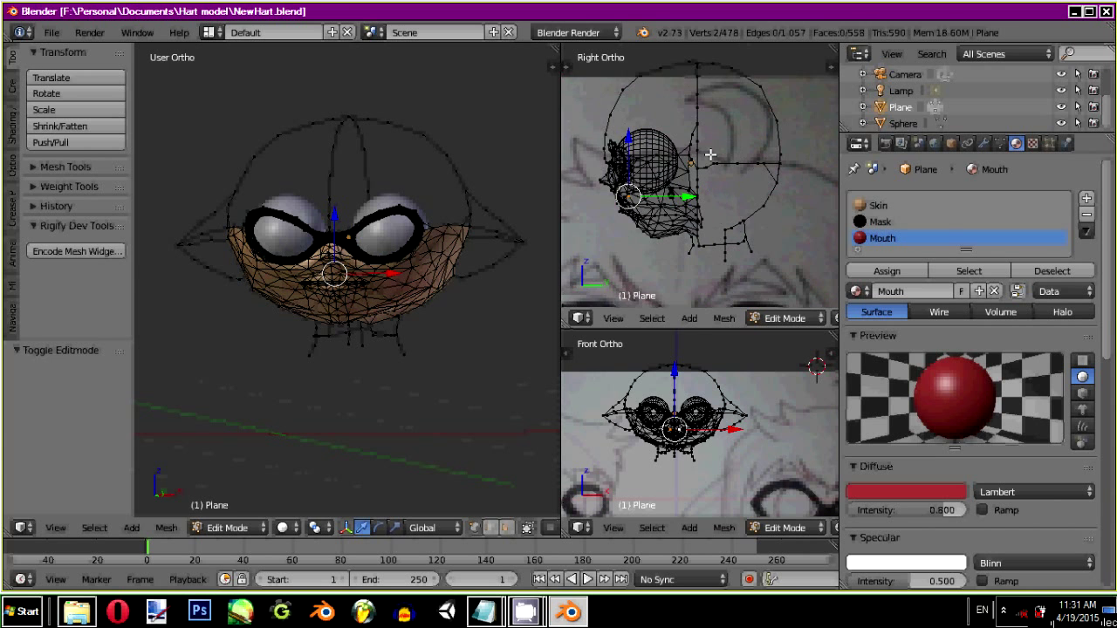
{"action": "middle_click_drag", "start_coordinate": [711, 155], "coordinate": [710, 167], "text": "shift"}
{"action": "scroll", "coordinate": [710, 166], "scroll_direction": "up", "scroll_amount": 1}
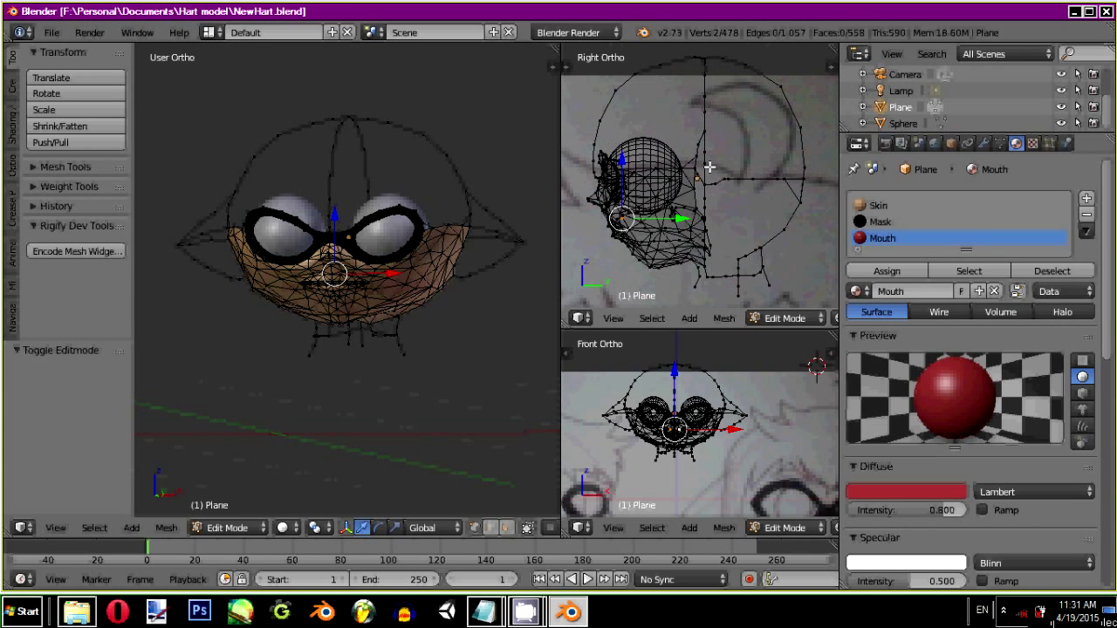
{"action": "scroll", "coordinate": [712, 460], "scroll_direction": "up", "scroll_amount": 1}
{"action": "scroll", "coordinate": [712, 460], "scroll_direction": "up", "scroll_amount": 2}
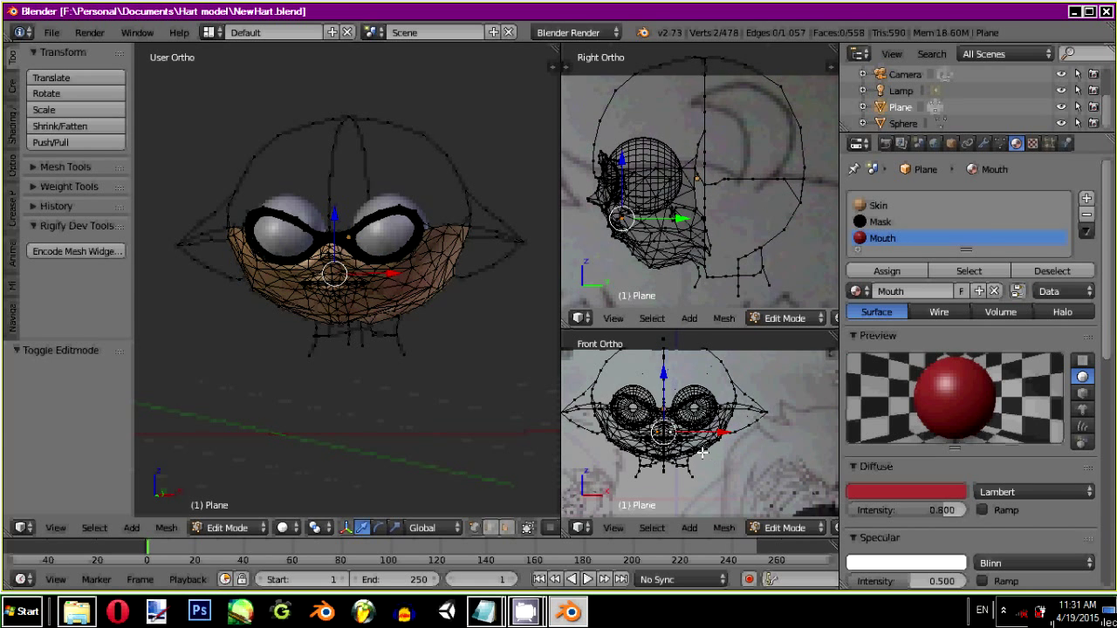
{"action": "middle_click_drag", "start_coordinate": [713, 461], "coordinate": [732, 463], "text": "shift"}
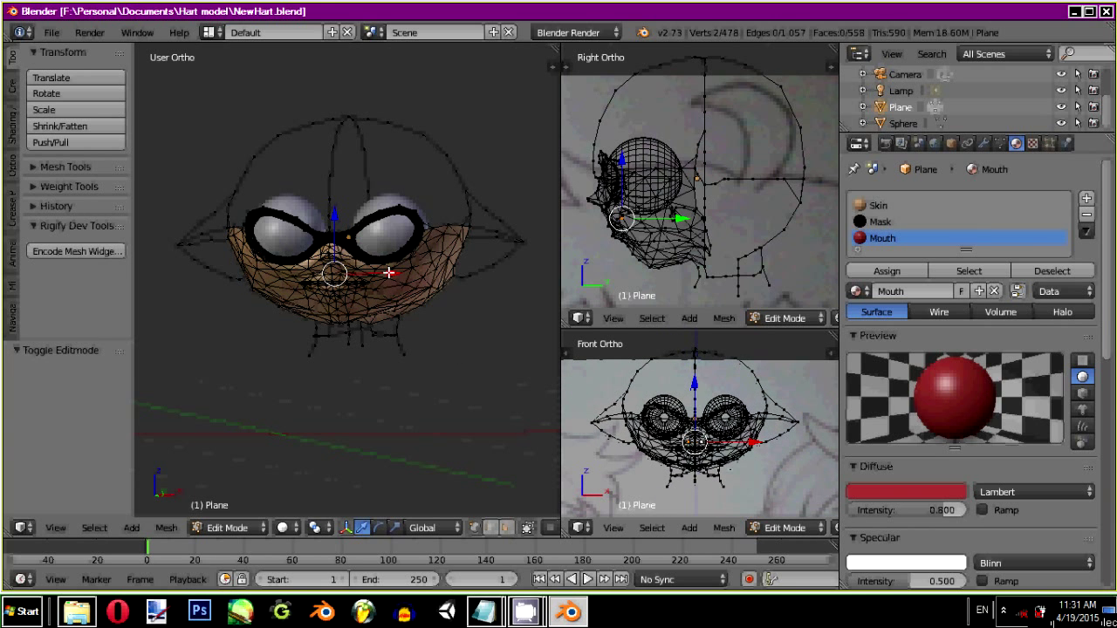
Step: Extrude the selected edge's two end vertices above the mouth inside the head and scale the new vertices outward by 1.969
{"action": "scroll", "coordinate": [389, 272], "scroll_direction": "up", "scroll_amount": 2}
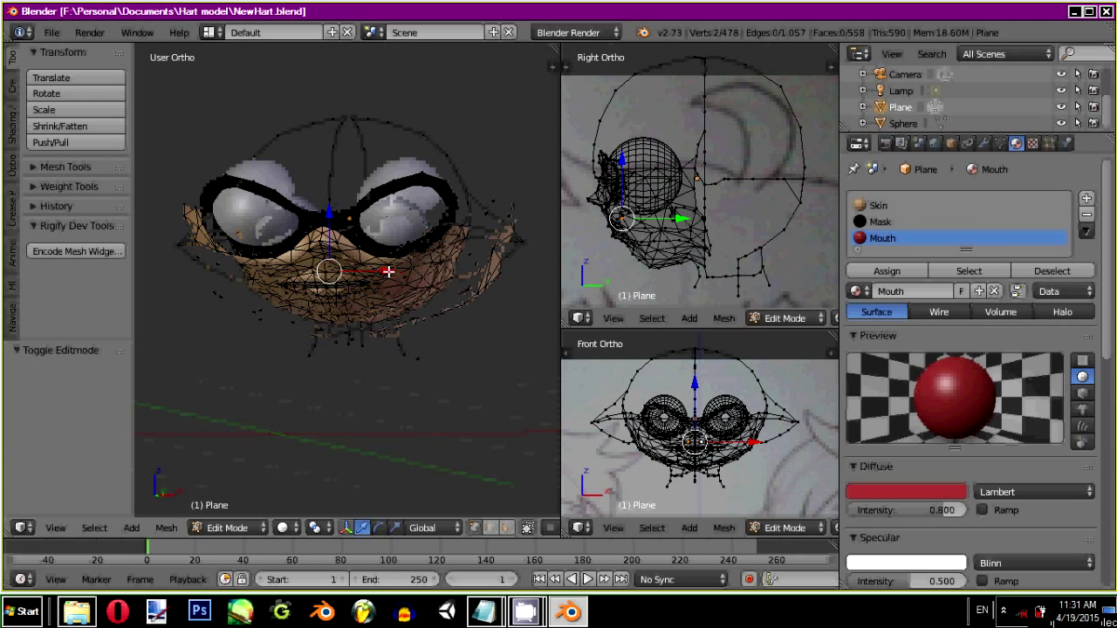
{"action": "middle_click_drag", "start_coordinate": [333, 265], "coordinate": [197, 294]}
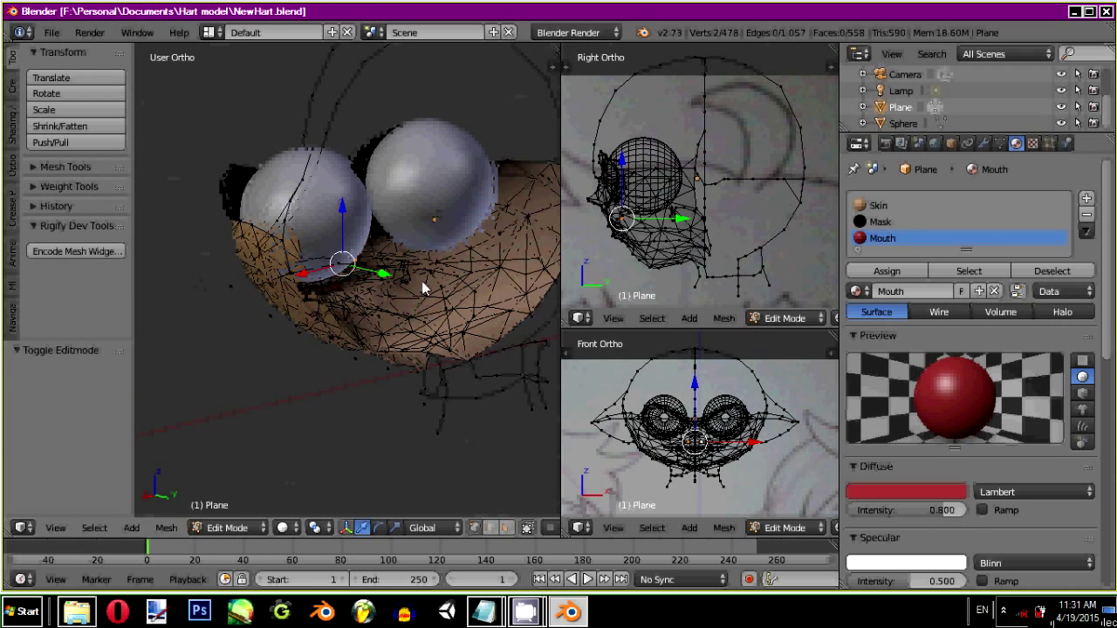
{"action": "middle_click_drag", "start_coordinate": [443, 307], "coordinate": [384, 307]}
{"action": "scroll", "coordinate": [388, 302], "scroll_direction": "up", "scroll_amount": 3}
{"action": "scroll", "coordinate": [389, 302], "scroll_direction": "up", "scroll_amount": 4}
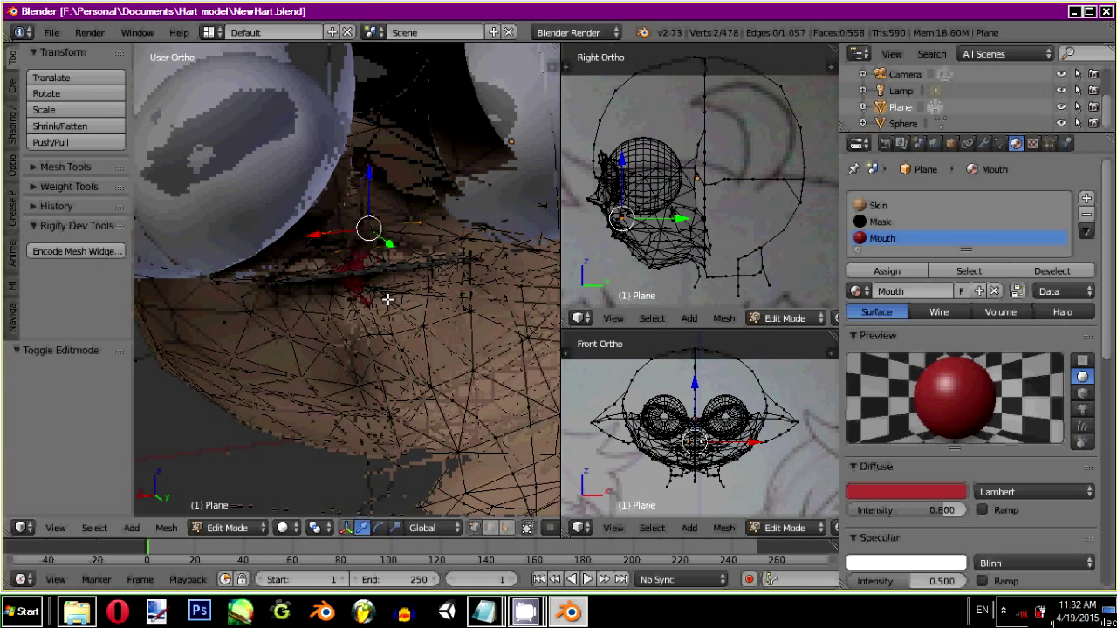
{"action": "scroll", "coordinate": [326, 163], "scroll_direction": "up", "scroll_amount": 3}
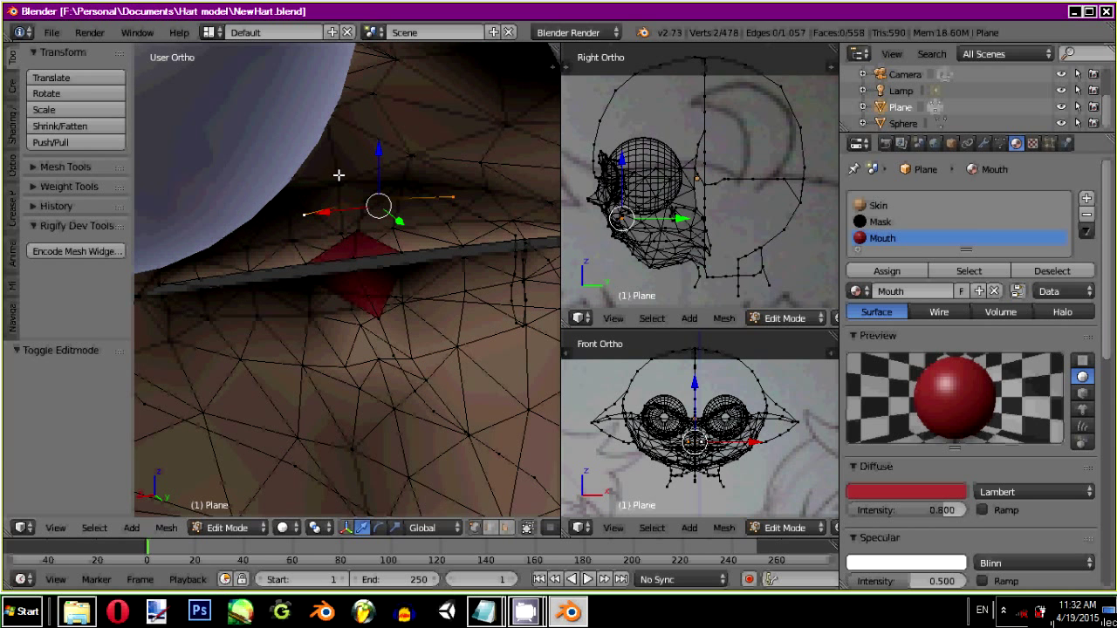
{"action": "key", "text": "e"}
{"action": "key", "text": "Escape"}
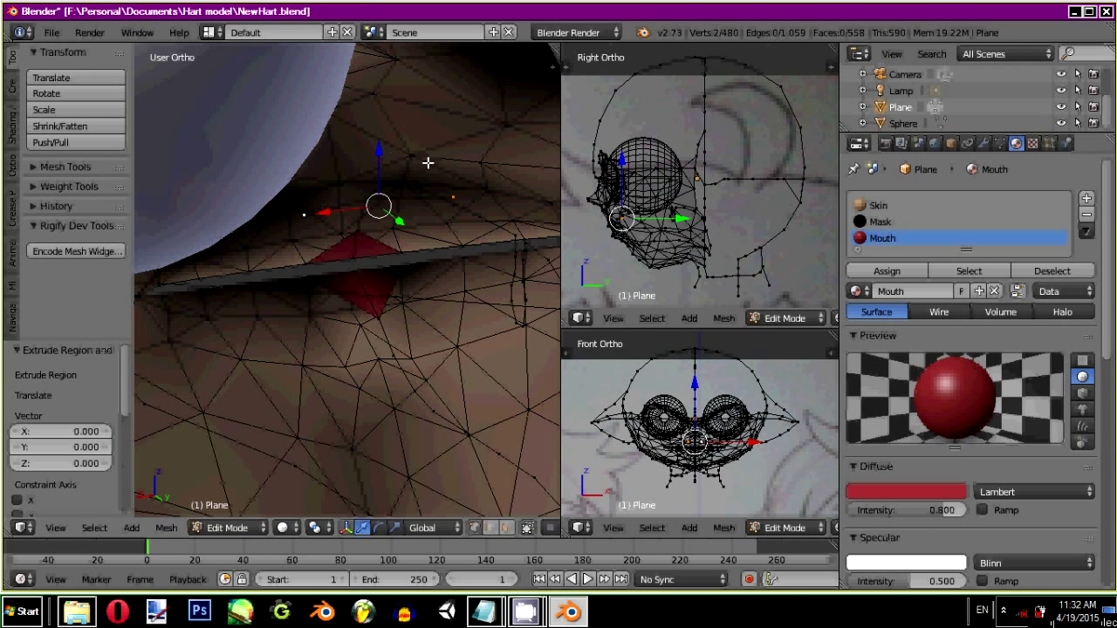
{"action": "key", "text": "s"}
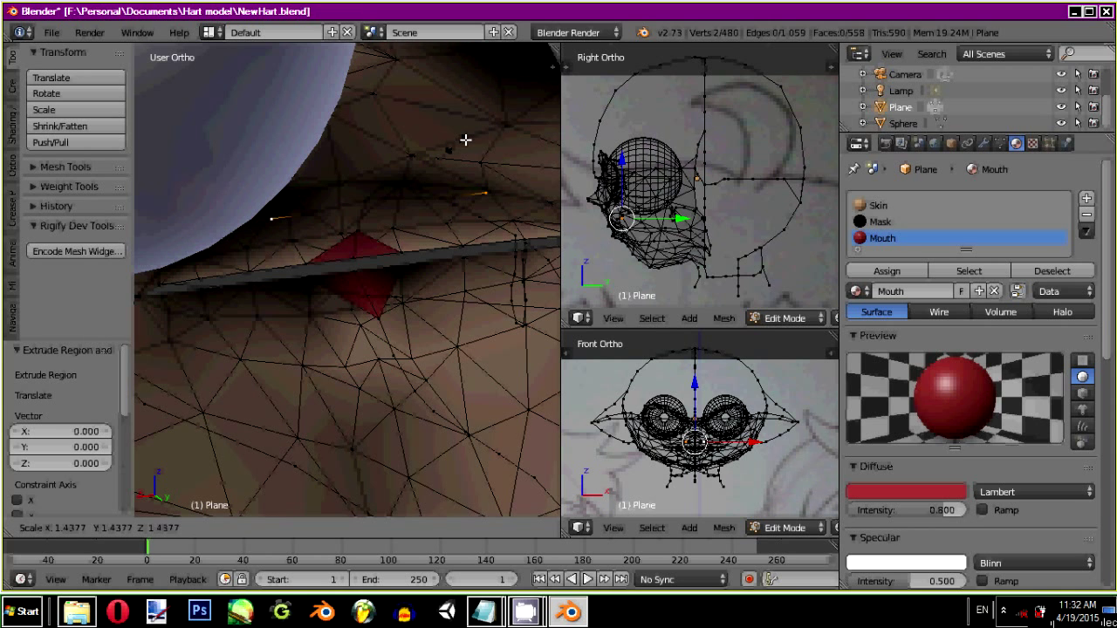
{"action": "left_click", "coordinate": [482, 130]}
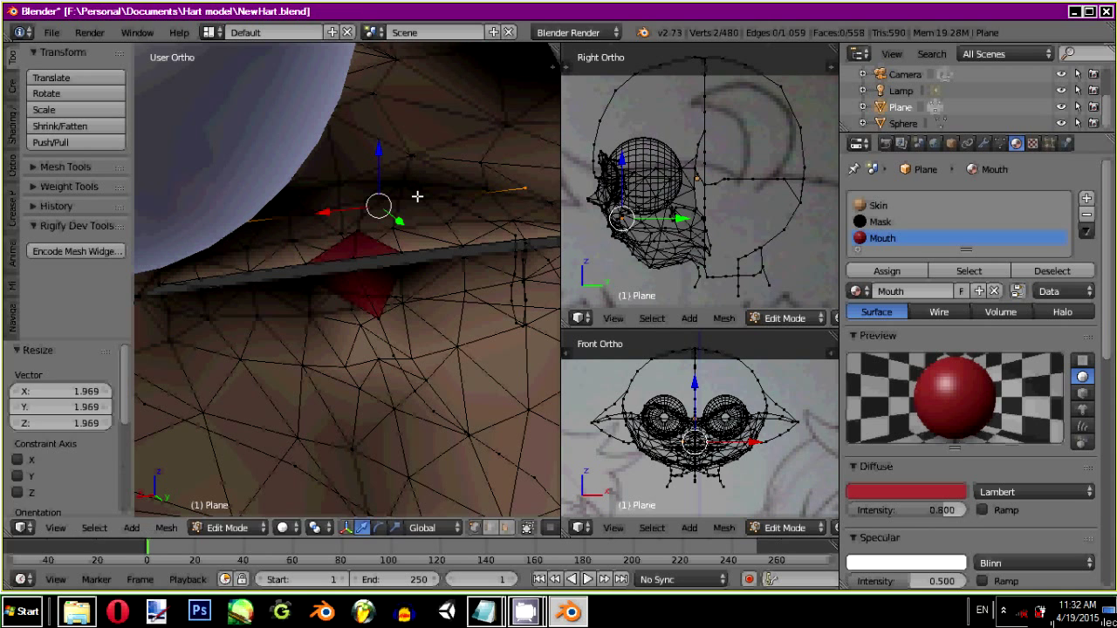
Step: Lower the two extruded vertices inside the mouth by 0.017 along Z
{"action": "scroll", "coordinate": [417, 197], "scroll_direction": "down", "scroll_amount": 3}
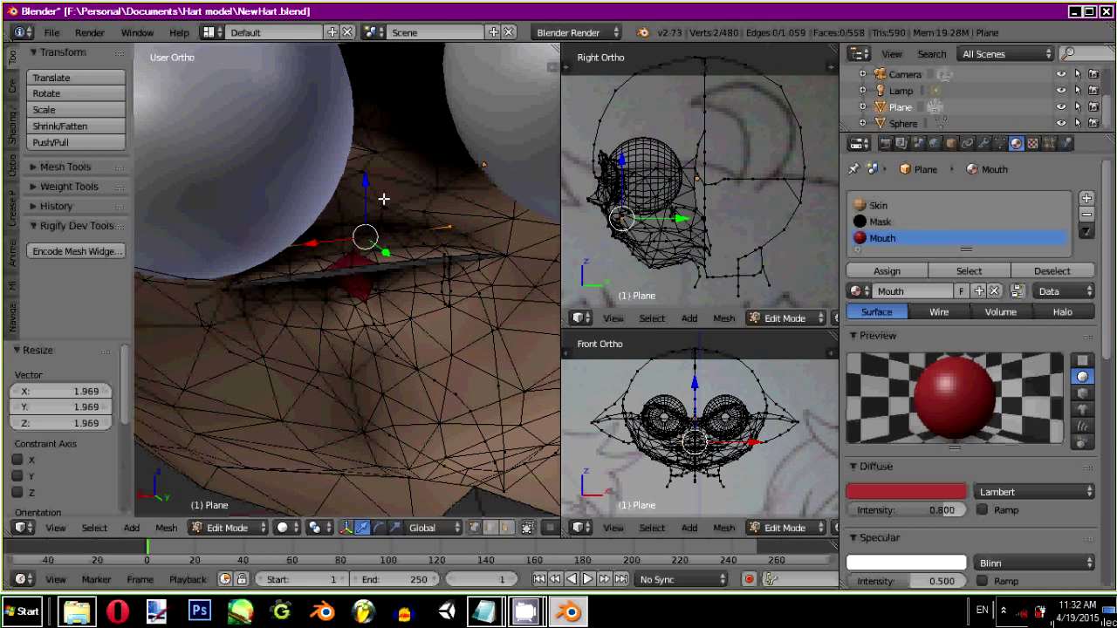
{"action": "left_click_drag", "start_coordinate": [365, 181], "coordinate": [369, 190]}
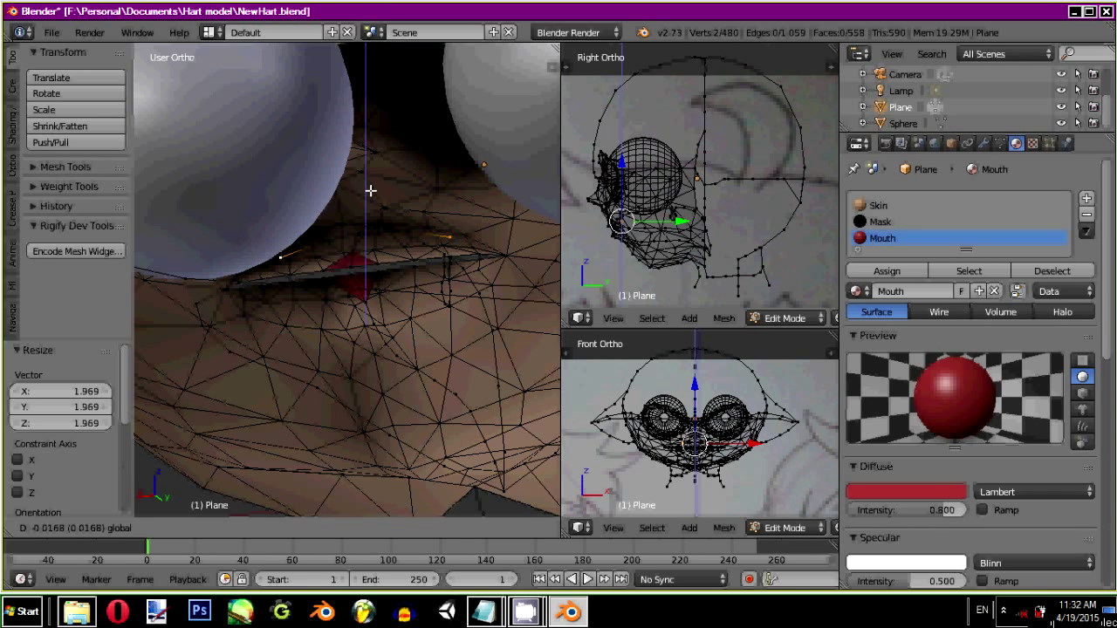
{"action": "left_click", "coordinate": [371, 190]}
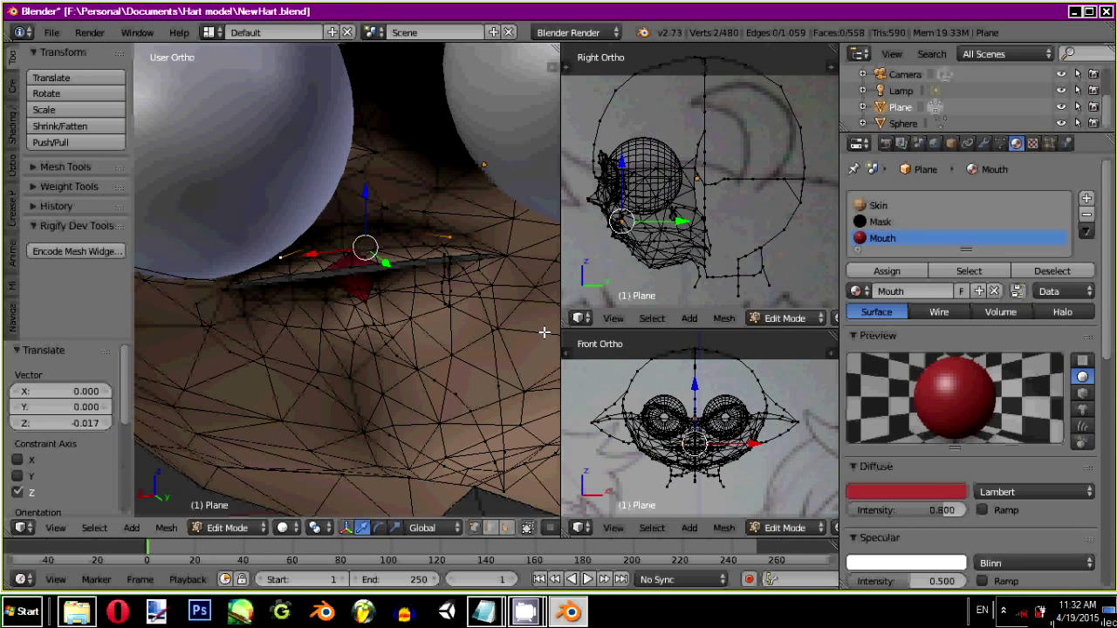
Step: Move the two extruded mouth vertices 0.016 along Y, deeper into the head
{"action": "middle_click_drag", "start_coordinate": [495, 289], "coordinate": [412, 282]}
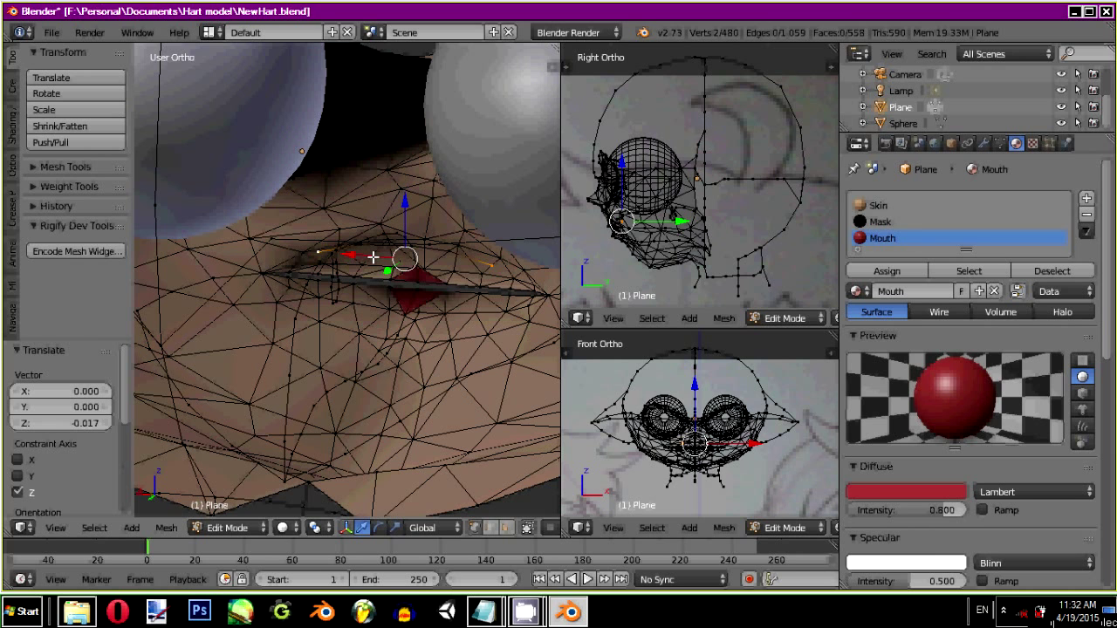
{"action": "middle_click_drag", "start_coordinate": [379, 274], "coordinate": [377, 317]}
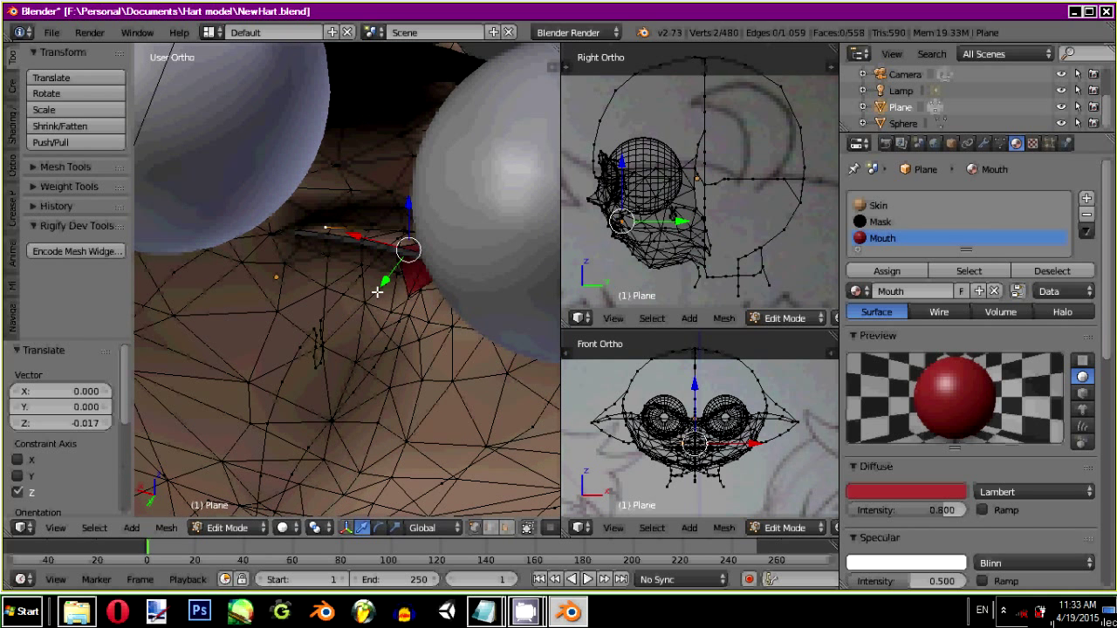
{"action": "middle_click_drag", "start_coordinate": [406, 298], "coordinate": [230, 359]}
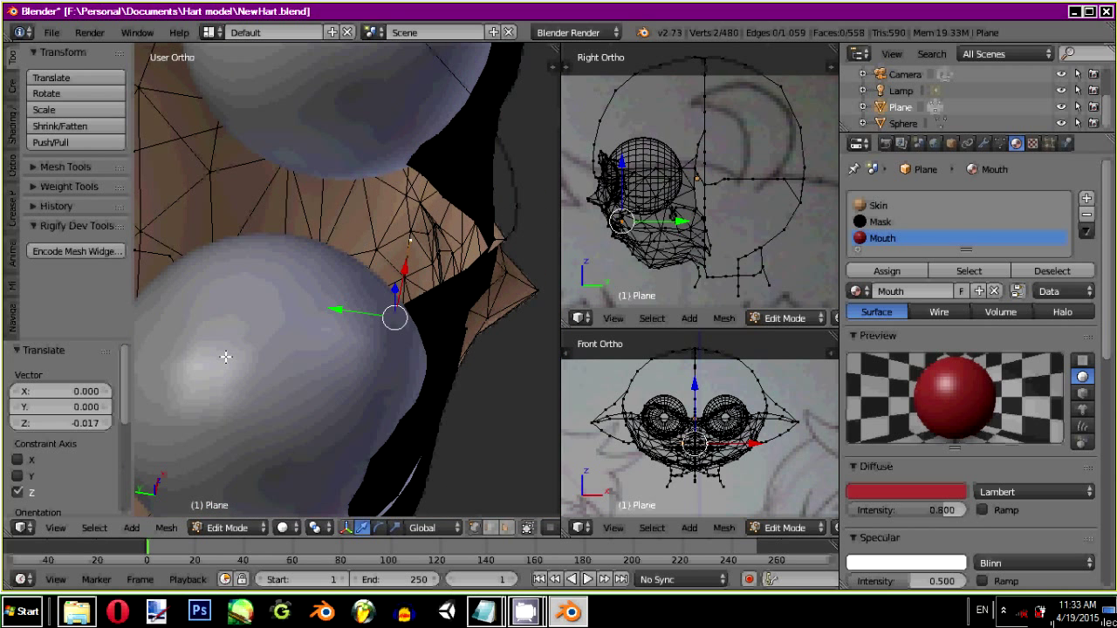
{"action": "key", "text": "g"}
{"action": "key", "text": "y"}
{"action": "left_click", "coordinate": [327, 306]}
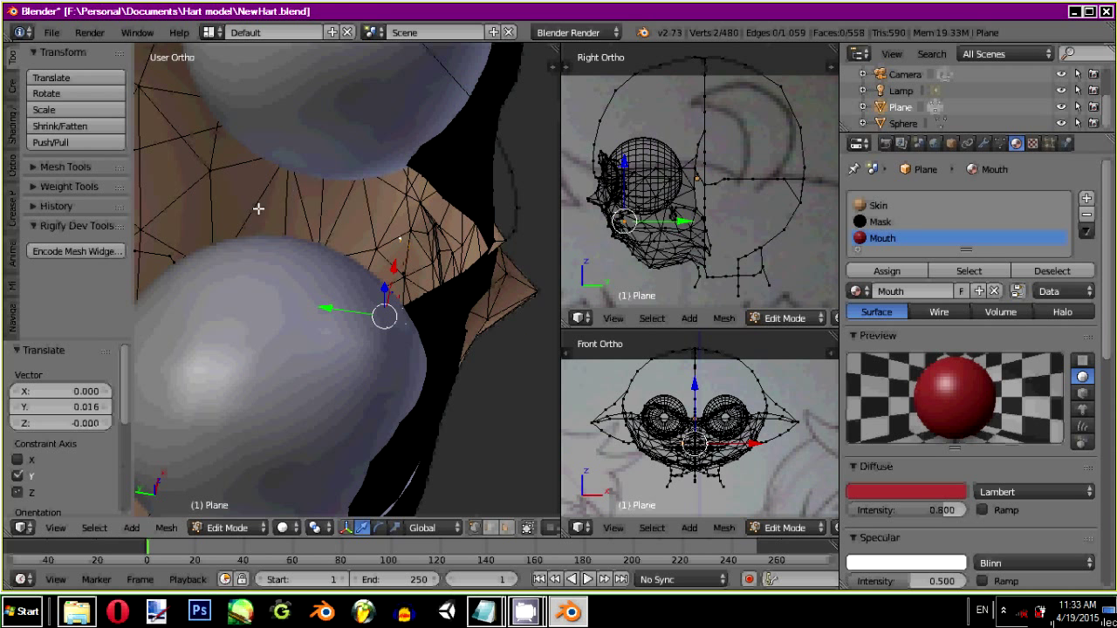
Step: Extend the inner mouth edges outward again from both ends, scaling the new end vertices by 1.353 and lowering them 0.019 along Z
{"action": "middle_click_drag", "start_coordinate": [327, 305], "coordinate": [366, 277]}
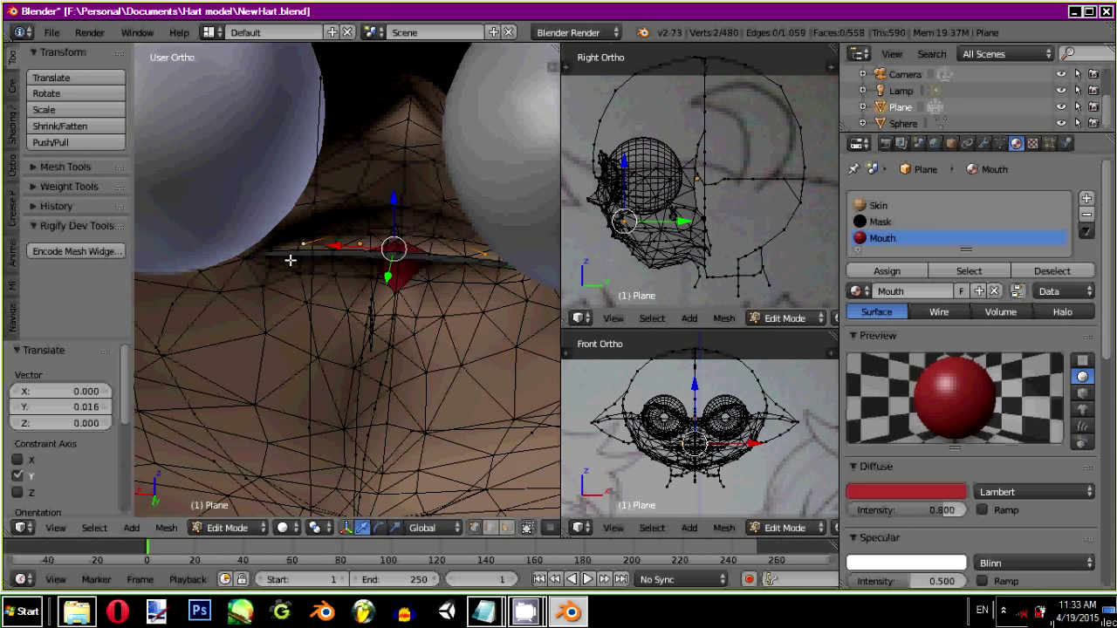
{"action": "scroll", "coordinate": [291, 262], "scroll_direction": "up", "scroll_amount": 1}
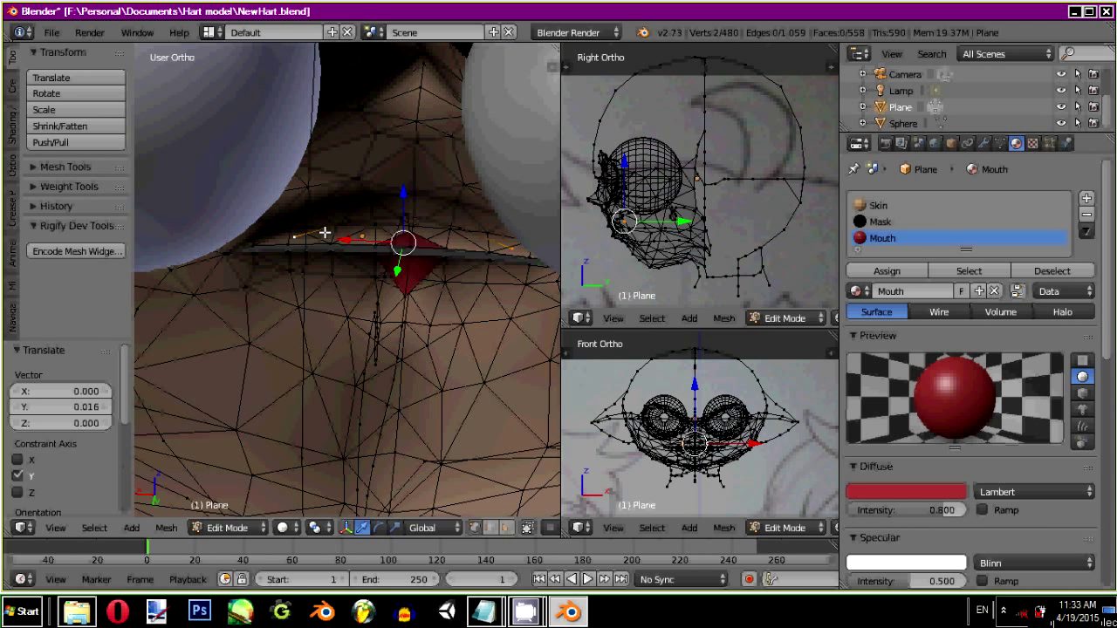
{"action": "key", "text": "e"}
{"action": "left_click_drag", "start_coordinate": [401, 229], "coordinate": [402, 224]}
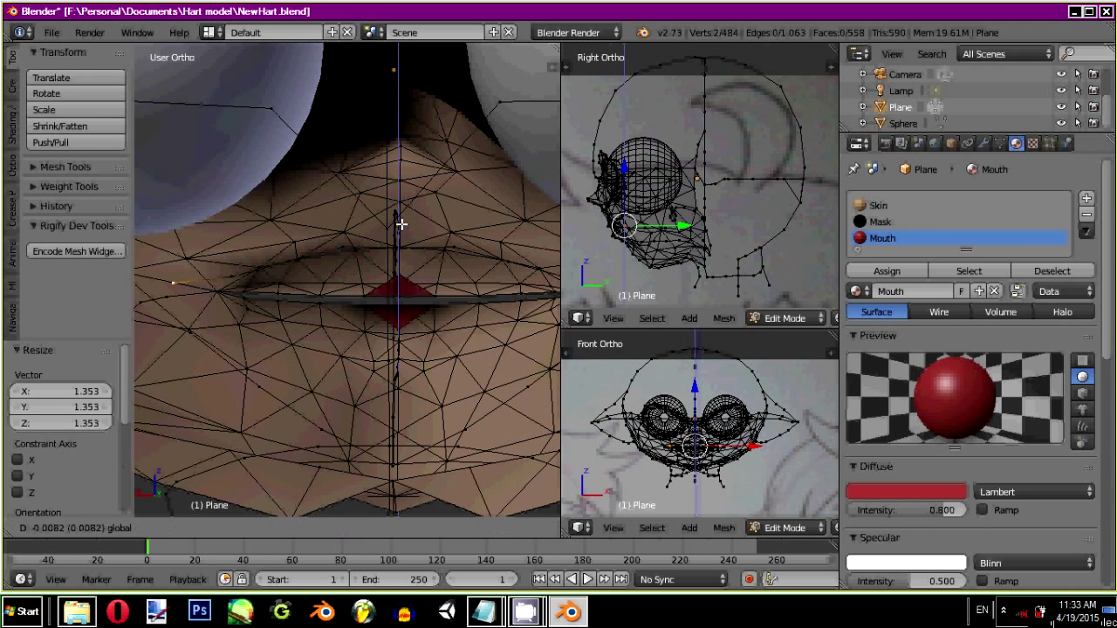
{"action": "left_click", "coordinate": [400, 232]}
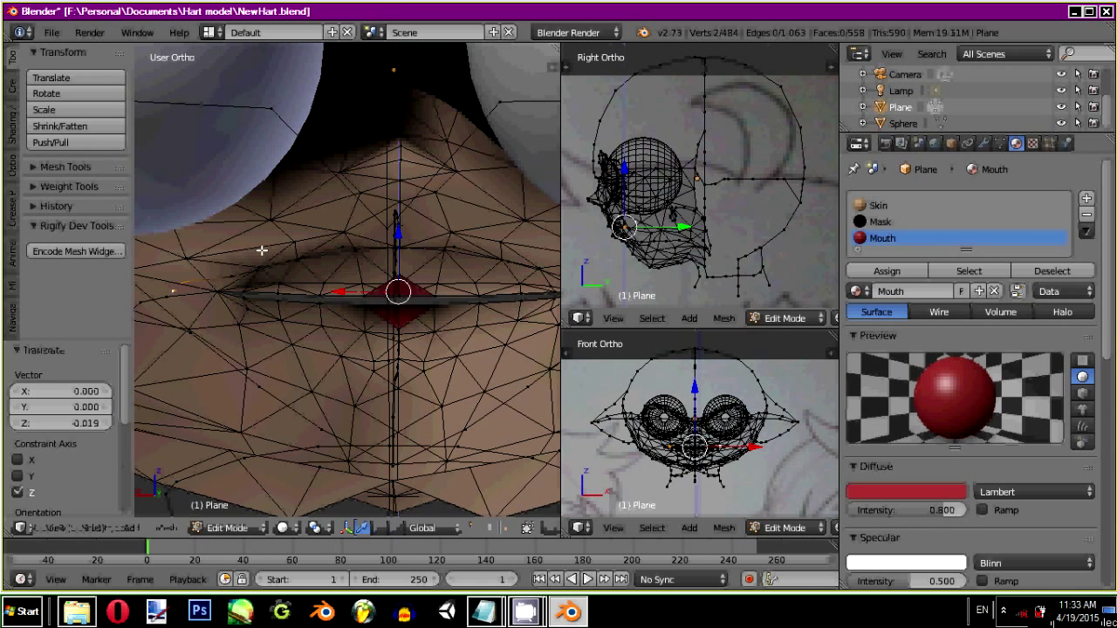
Step: Merge the end vertex of the inner mouth edge with the adjacent vertex beyond one mouth corner, using At Last
{"action": "right_click", "coordinate": [166, 297]}
{"action": "scroll", "coordinate": [238, 287], "scroll_direction": "down", "scroll_amount": 2}
{"action": "scroll", "coordinate": [237, 287], "scroll_direction": "up", "scroll_amount": 2}
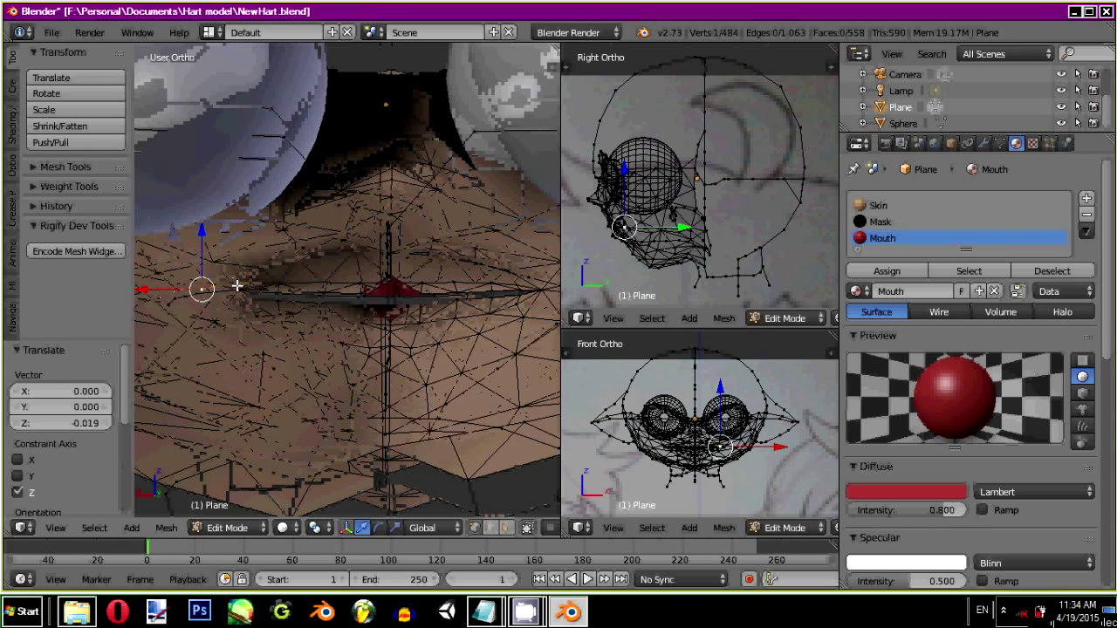
{"action": "right_click", "coordinate": [168, 296], "text": "shift"}
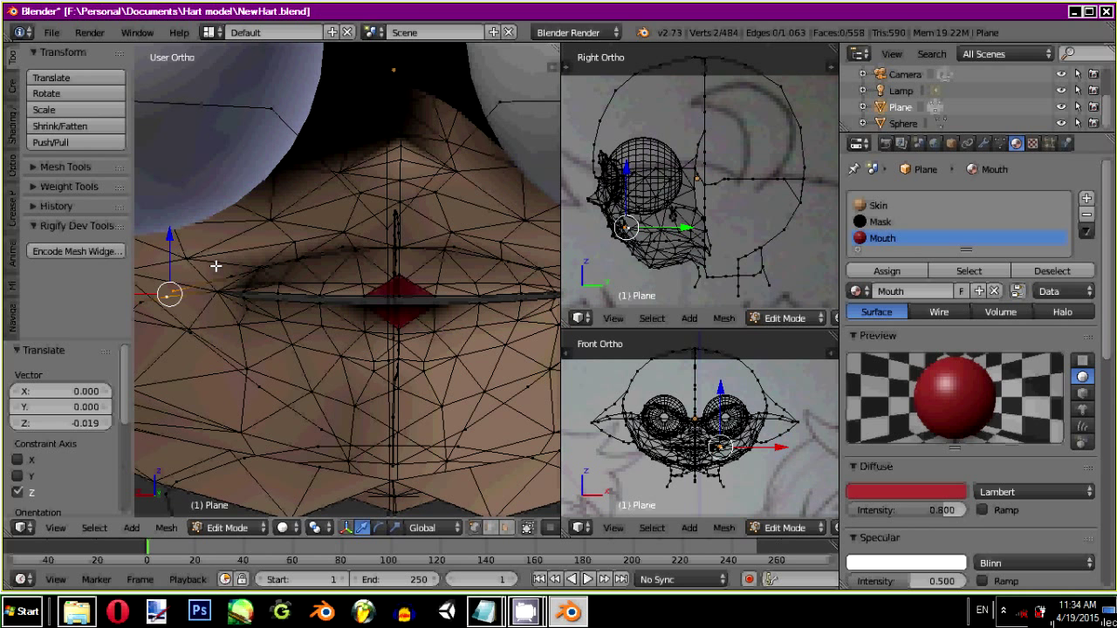
{"action": "key", "text": "alt+m"}
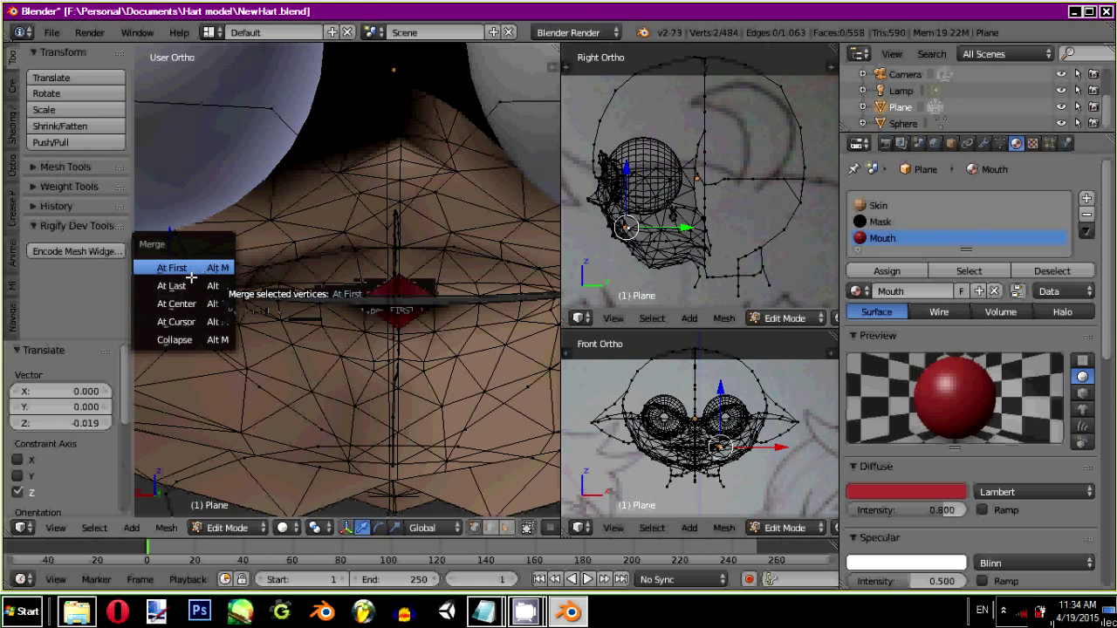
{"action": "left_click", "coordinate": [190, 286]}
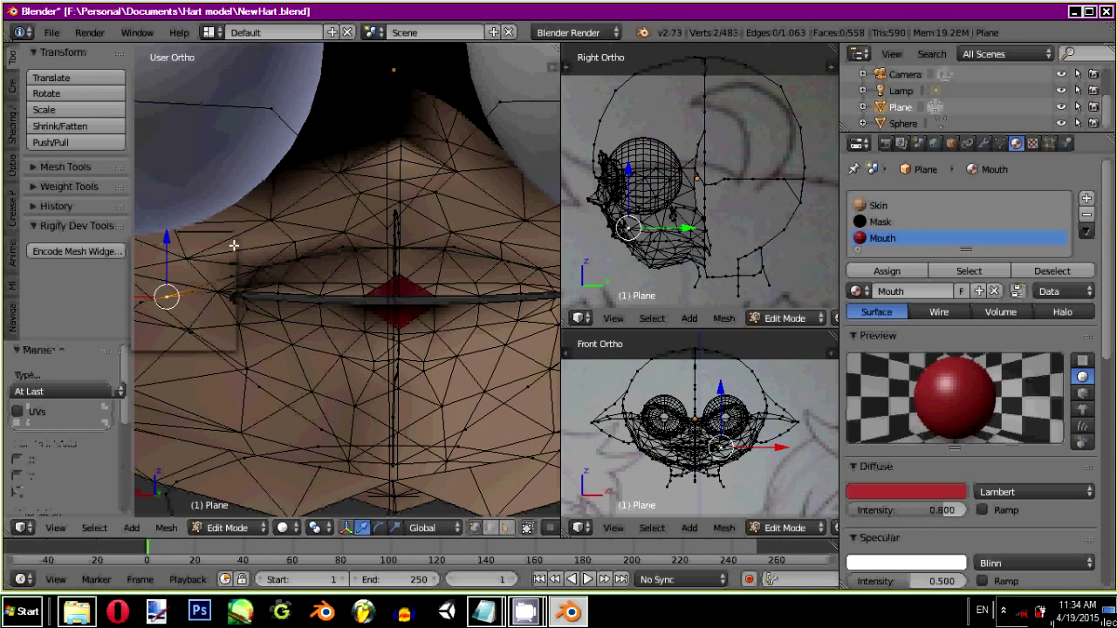
Step: Merge the opposite end vertex of the inner mouth edge with its neighbouring vertex beyond the other mouth corner, using At Last
{"action": "middle_click_drag", "start_coordinate": [401, 289], "coordinate": [504, 304]}
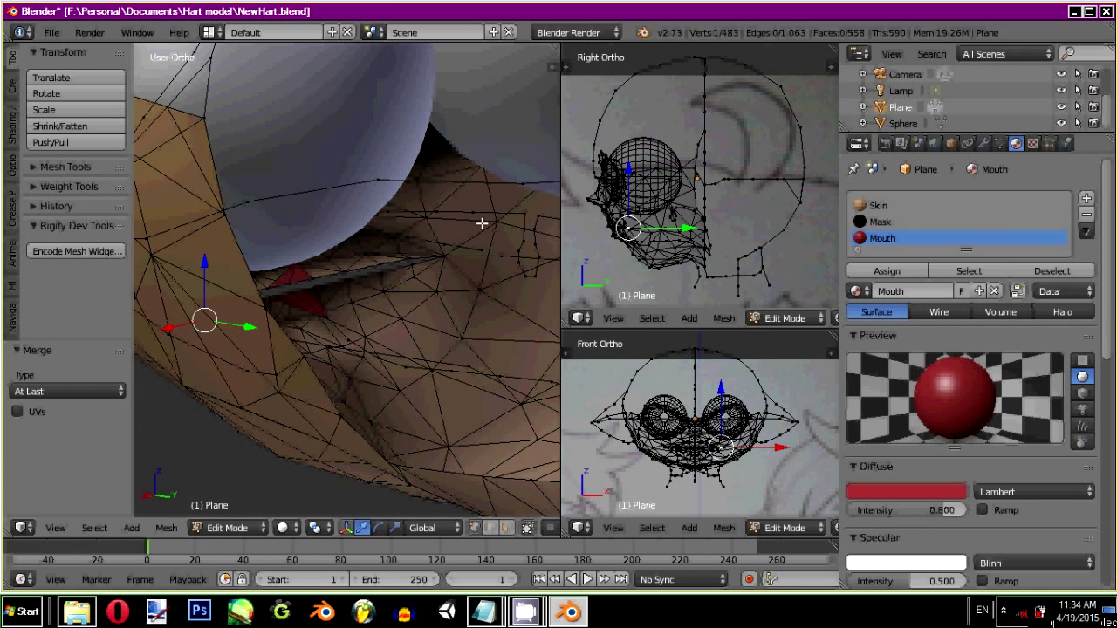
{"action": "left_click", "coordinate": [481, 252]}
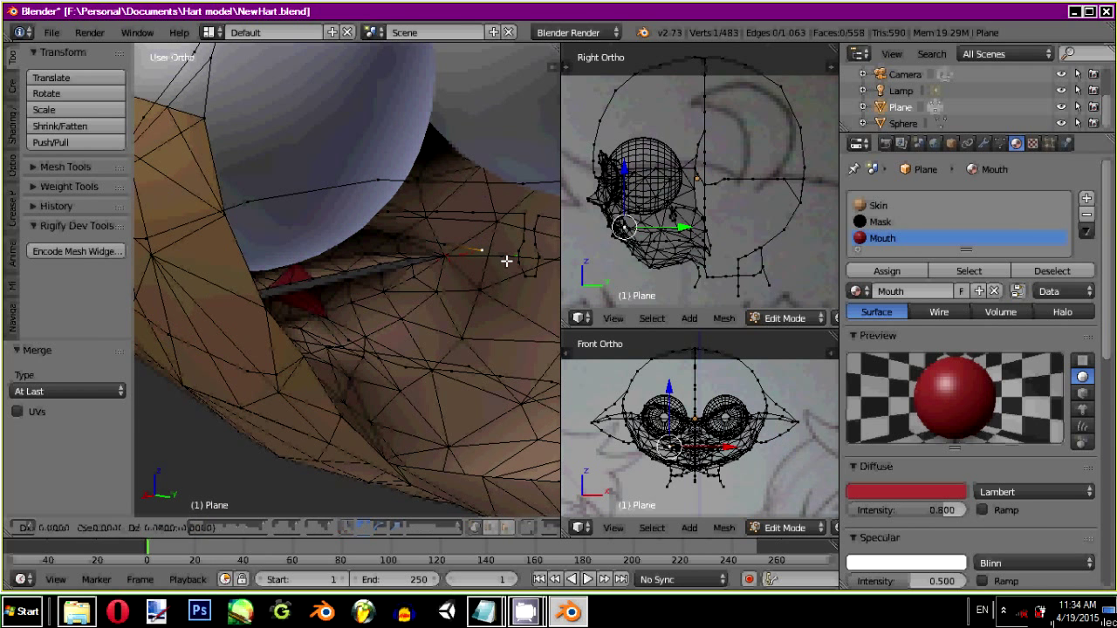
{"action": "left_click", "coordinate": [492, 253]}
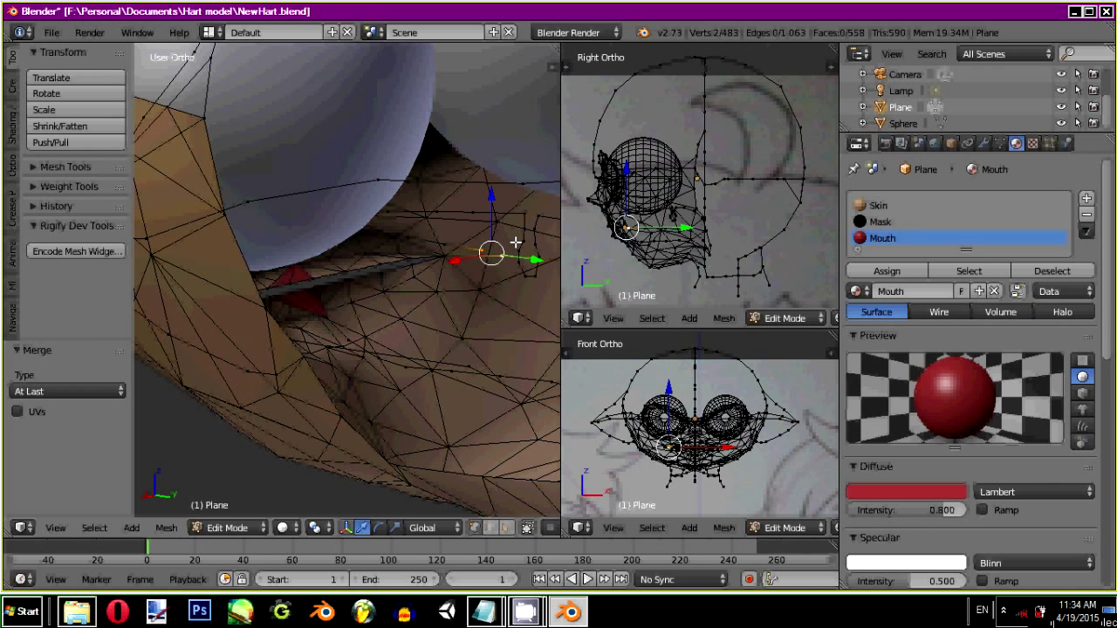
{"action": "key", "text": "alt+m"}
{"action": "left_click", "coordinate": [516, 242]}
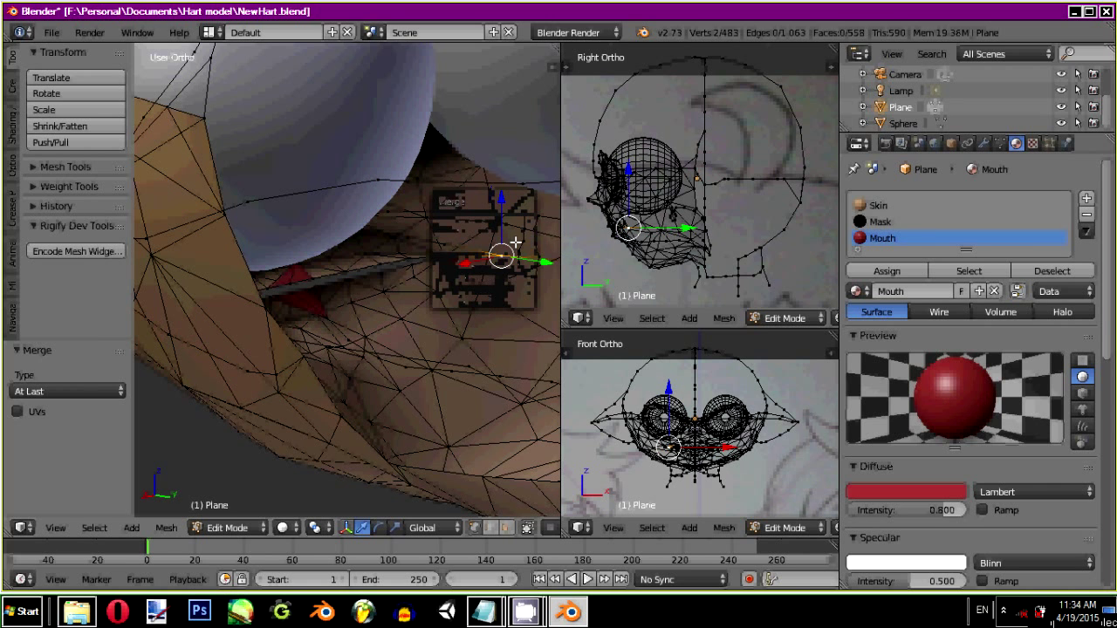
Step: Hide the Sphere eye object so the mouth interior can be inspected without obstruction
{"action": "middle_click_drag", "start_coordinate": [499, 257], "coordinate": [417, 264]}
{"action": "scroll", "coordinate": [416, 264], "scroll_direction": "up", "scroll_amount": 2}
{"action": "scroll", "coordinate": [393, 254], "scroll_direction": "up", "scroll_amount": 2}
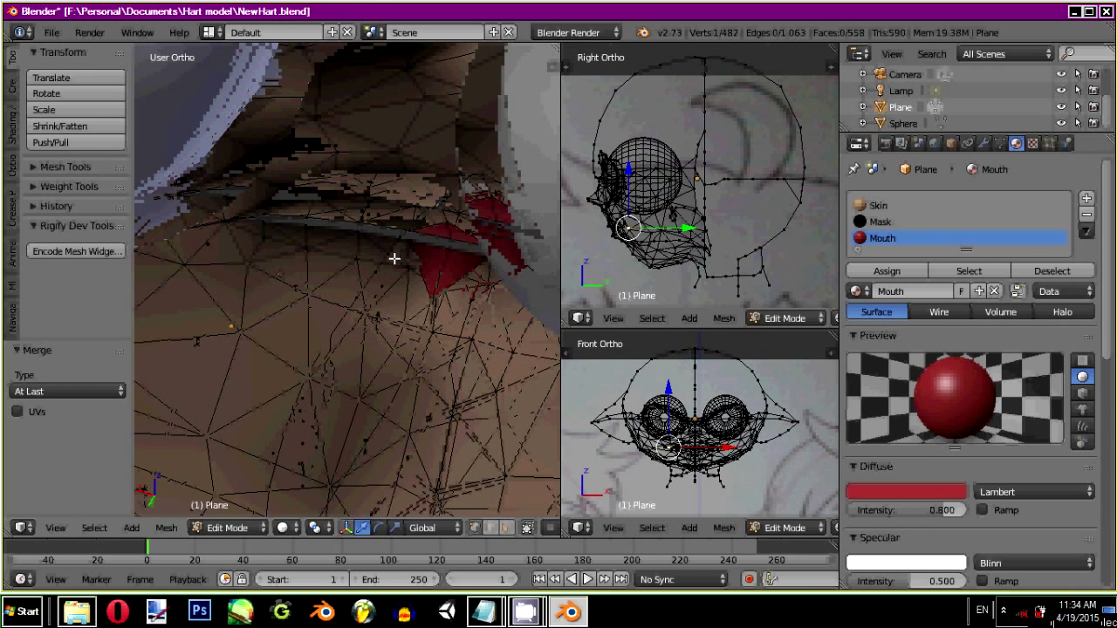
{"action": "scroll", "coordinate": [529, 250], "scroll_direction": "up", "scroll_amount": 1}
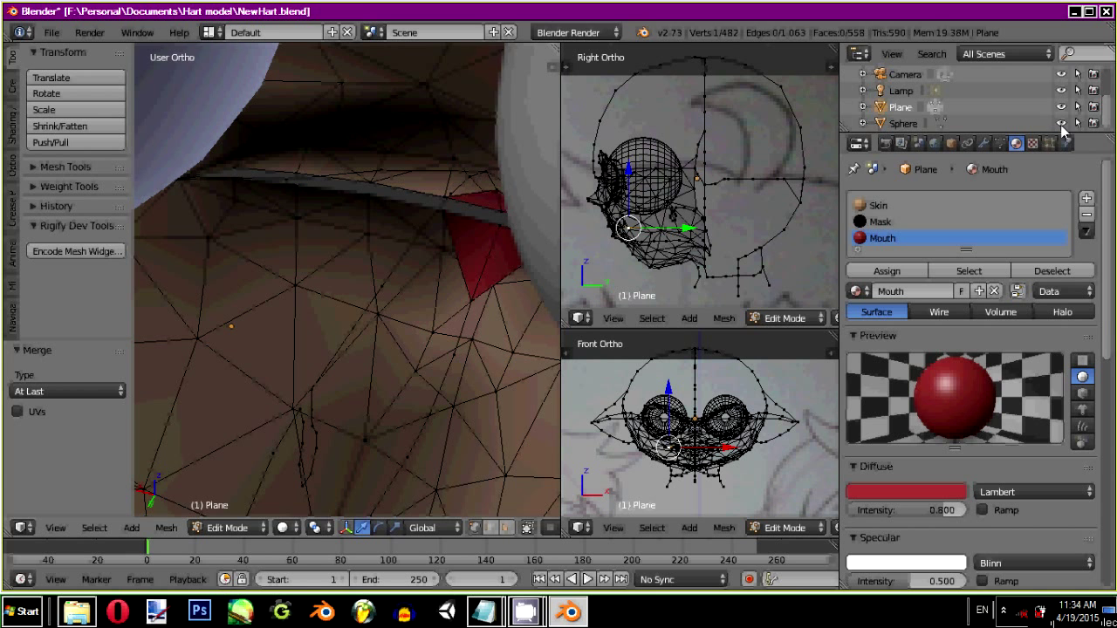
{"action": "left_click", "coordinate": [1061, 124]}
{"action": "middle_click_drag", "start_coordinate": [287, 219], "coordinate": [323, 237]}
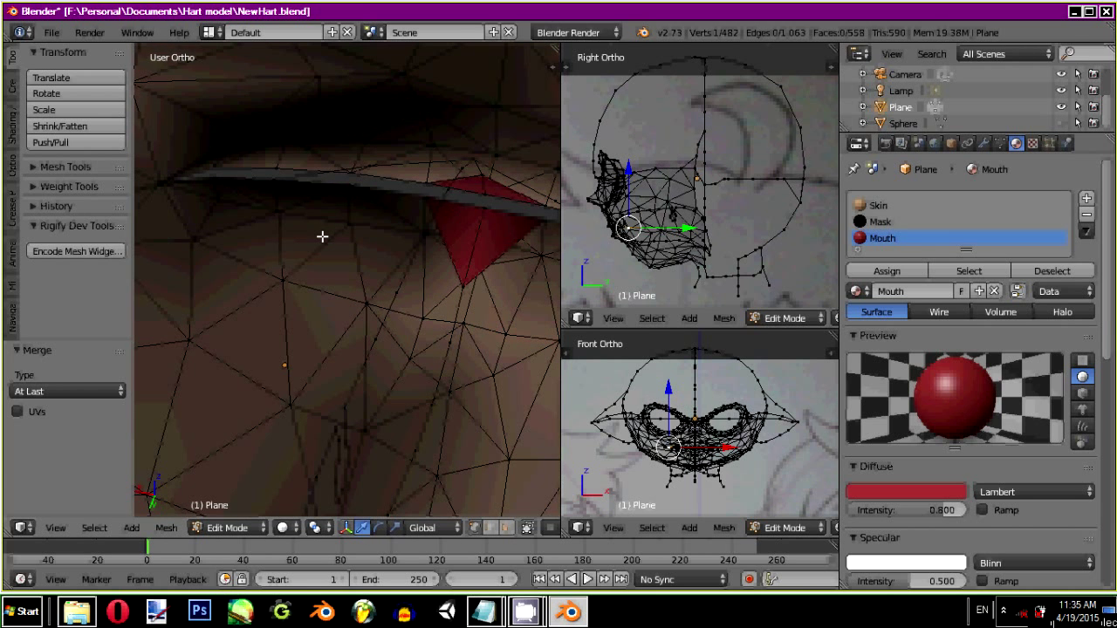
{"action": "scroll", "coordinate": [331, 230], "scroll_direction": "down", "scroll_amount": 3}
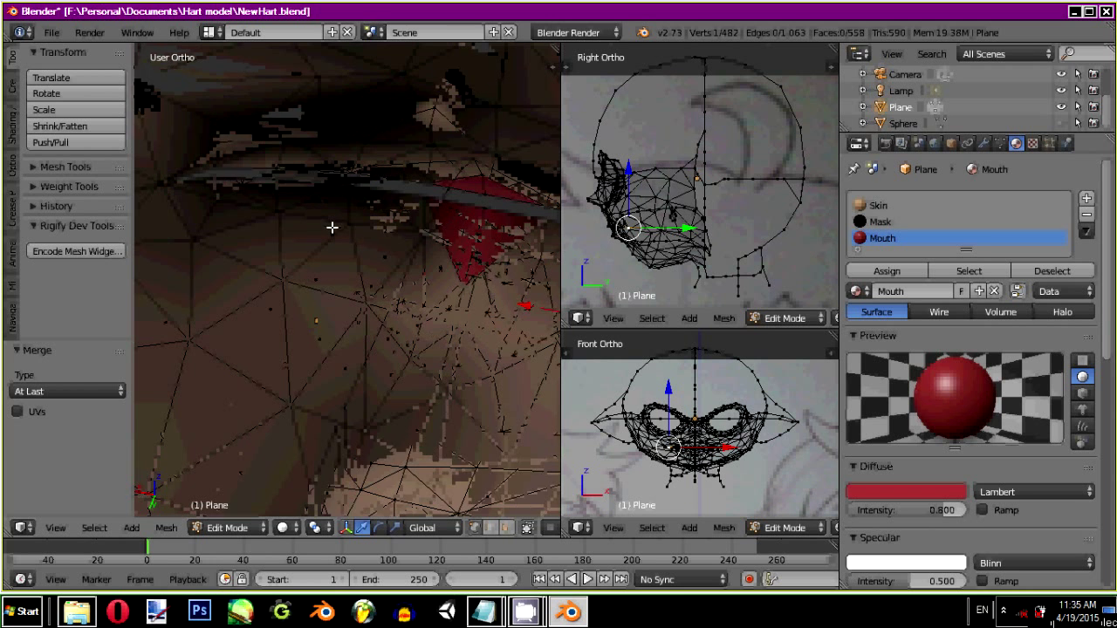
{"action": "scroll", "coordinate": [331, 226], "scroll_direction": "up", "scroll_amount": 2}
{"action": "scroll", "coordinate": [331, 226], "scroll_direction": "down", "scroll_amount": 2}
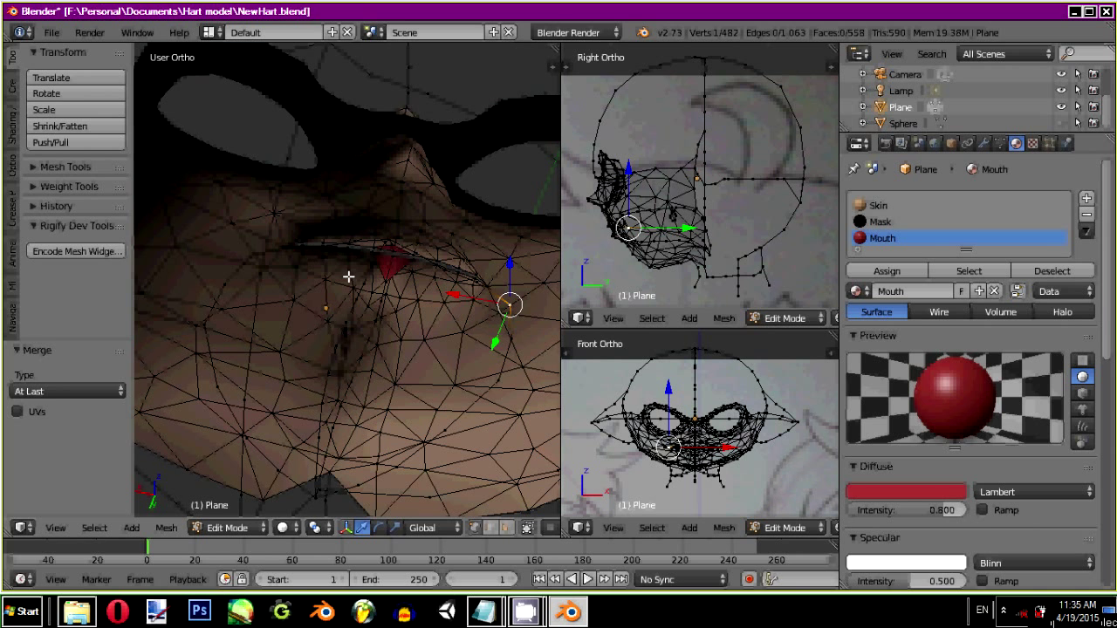
Step: Raise the two matching upper inner mouth vertices, one on each side of the centre, 0.009 along Z
{"action": "scroll", "coordinate": [349, 274], "scroll_direction": "up", "scroll_amount": 2}
{"action": "middle_click_drag", "start_coordinate": [357, 242], "coordinate": [253, 224]}
{"action": "right_click", "coordinate": [253, 225]}
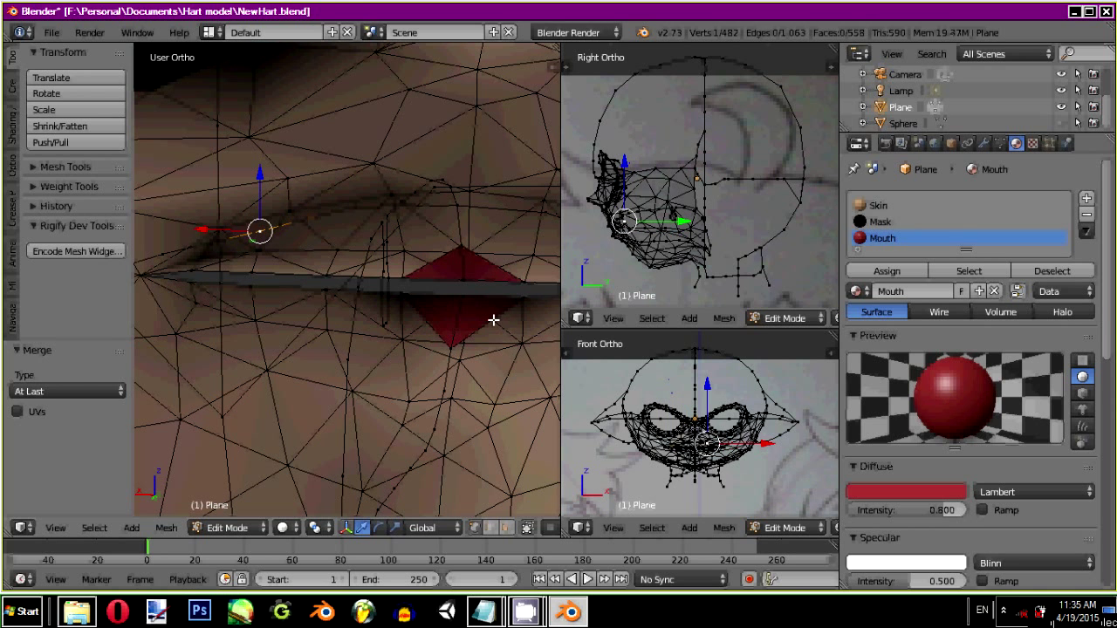
{"action": "key", "text": "g"}
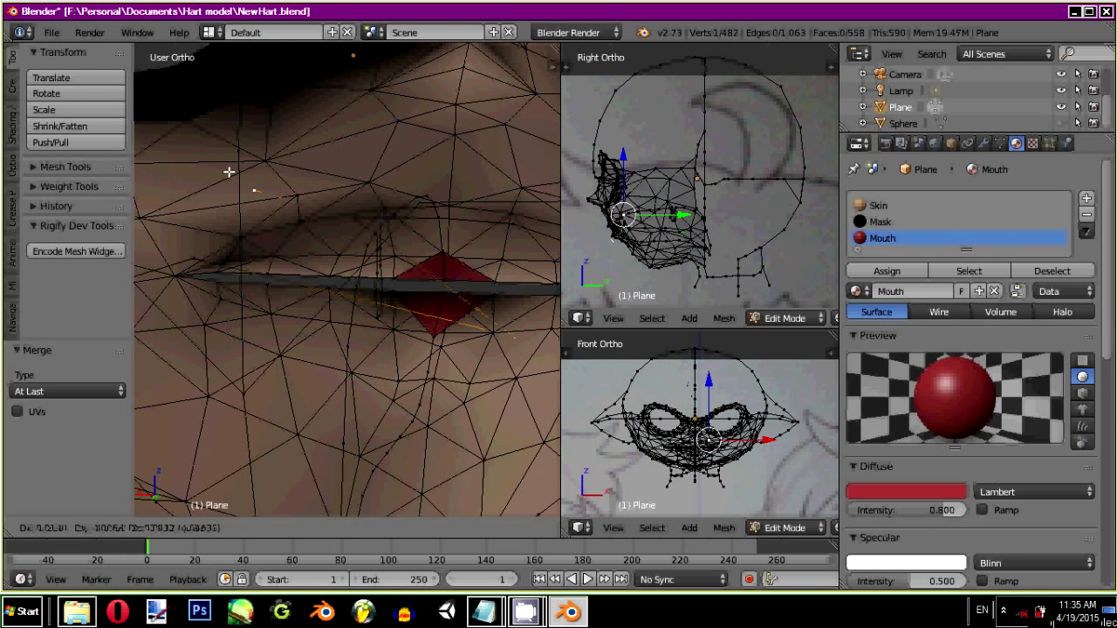
{"action": "right_click", "coordinate": [349, 231]}
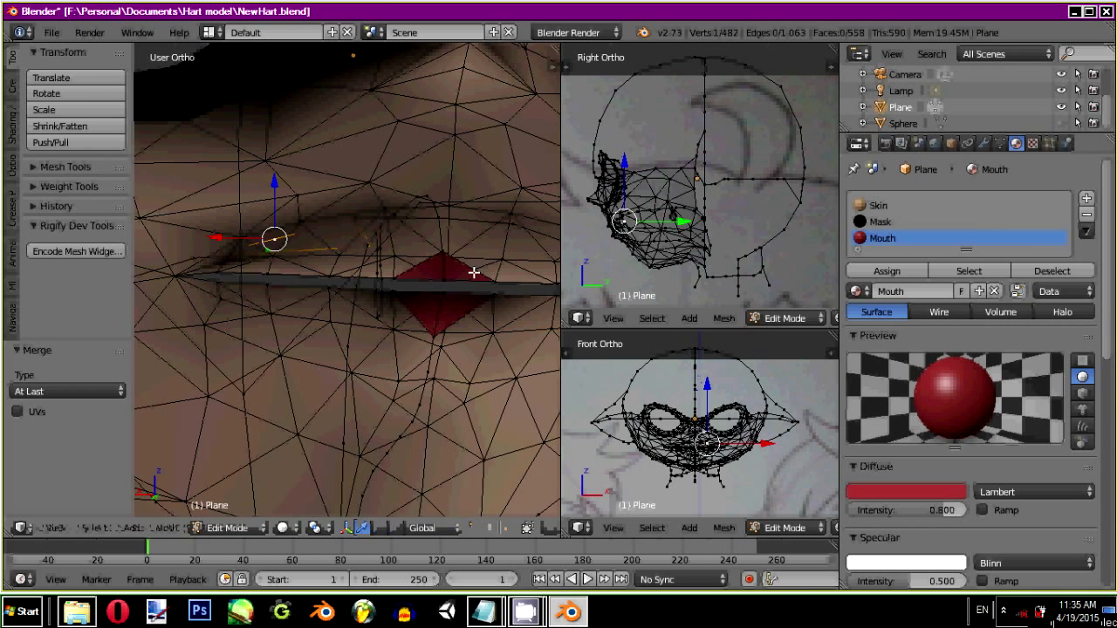
{"action": "scroll", "coordinate": [474, 272], "scroll_direction": "down", "scroll_amount": 3}
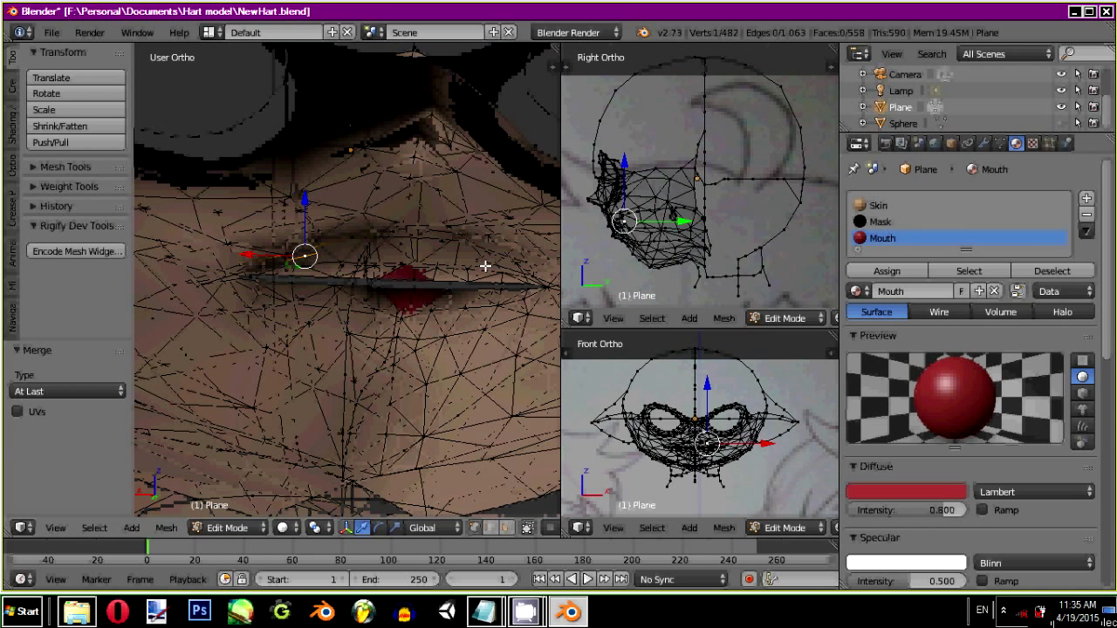
{"action": "right_click", "coordinate": [485, 264], "text": "shift"}
{"action": "key", "text": "g"}
{"action": "key", "text": "z"}
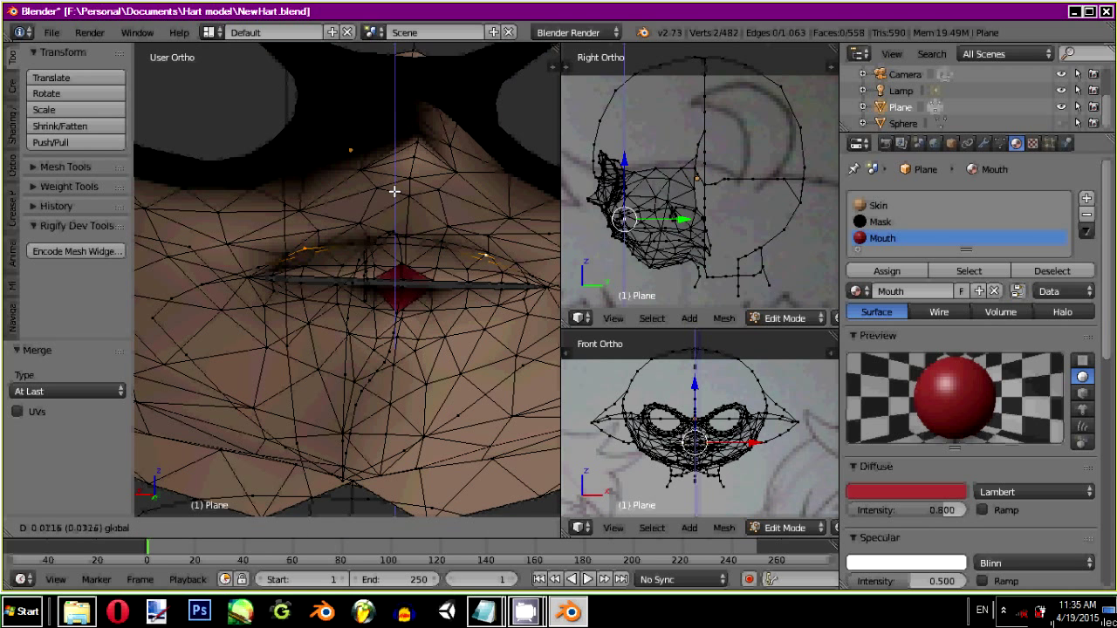
{"action": "left_click", "coordinate": [394, 253]}
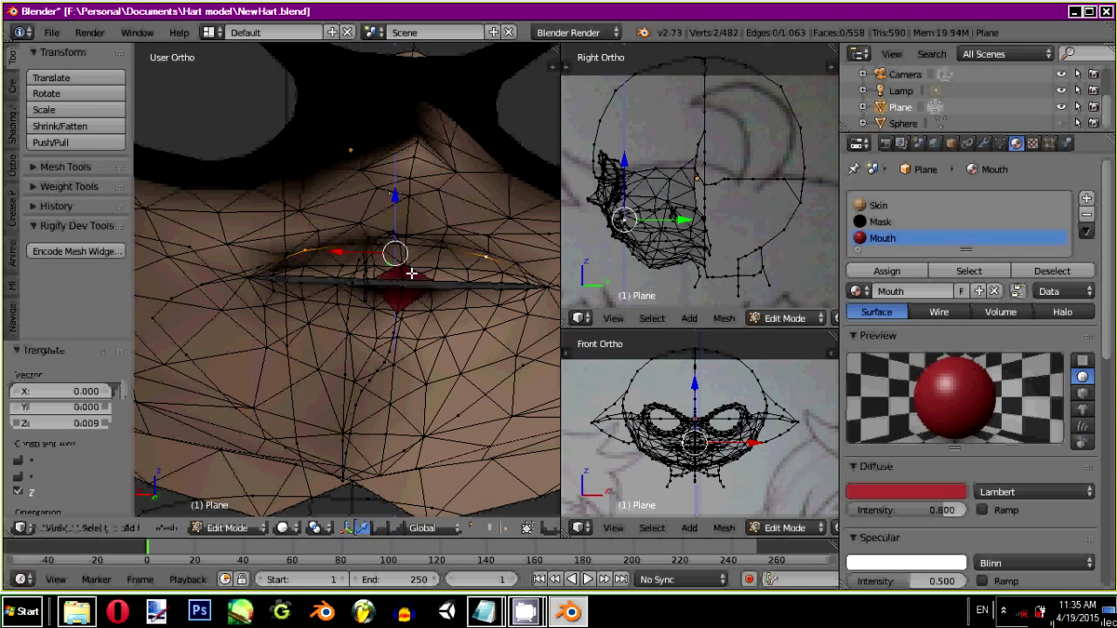
Step: Create an edge between the end vertex of the upper inner mouth line and the nearby mouth corner vertex
{"action": "scroll", "coordinate": [407, 273], "scroll_direction": "up", "scroll_amount": 5}
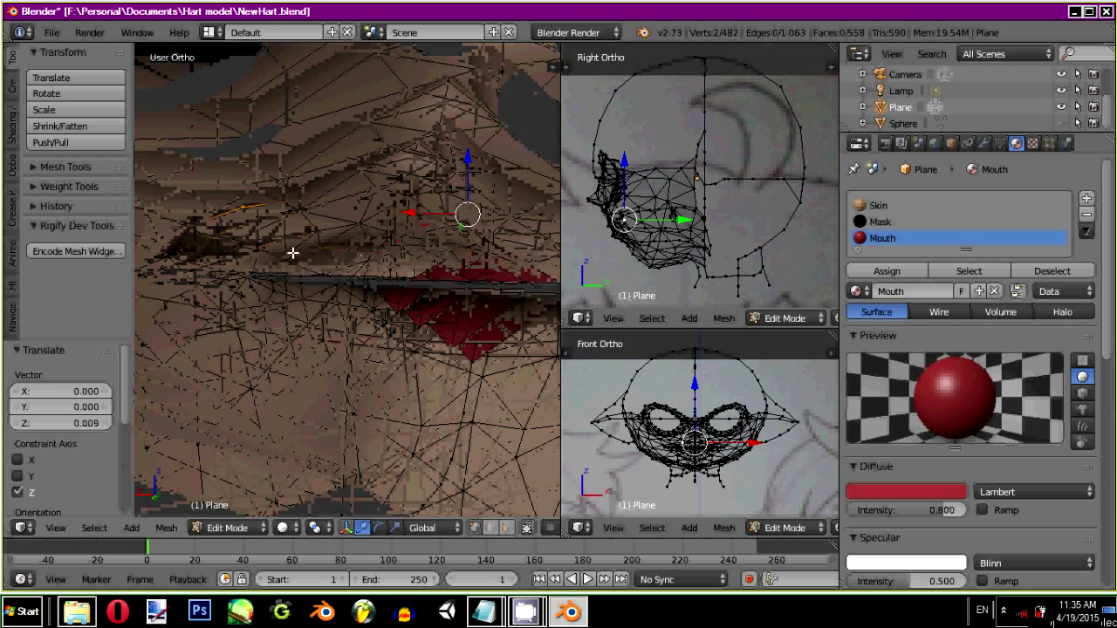
{"action": "scroll", "coordinate": [293, 253], "scroll_direction": "down", "scroll_amount": 2}
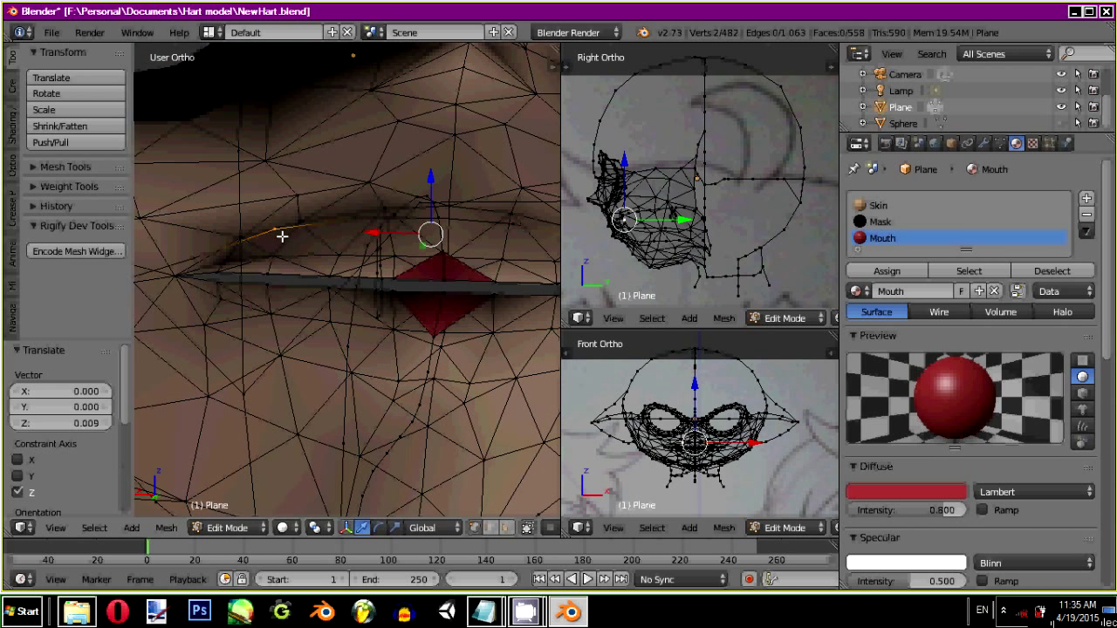
{"action": "scroll", "coordinate": [281, 236], "scroll_direction": "up", "scroll_amount": 4}
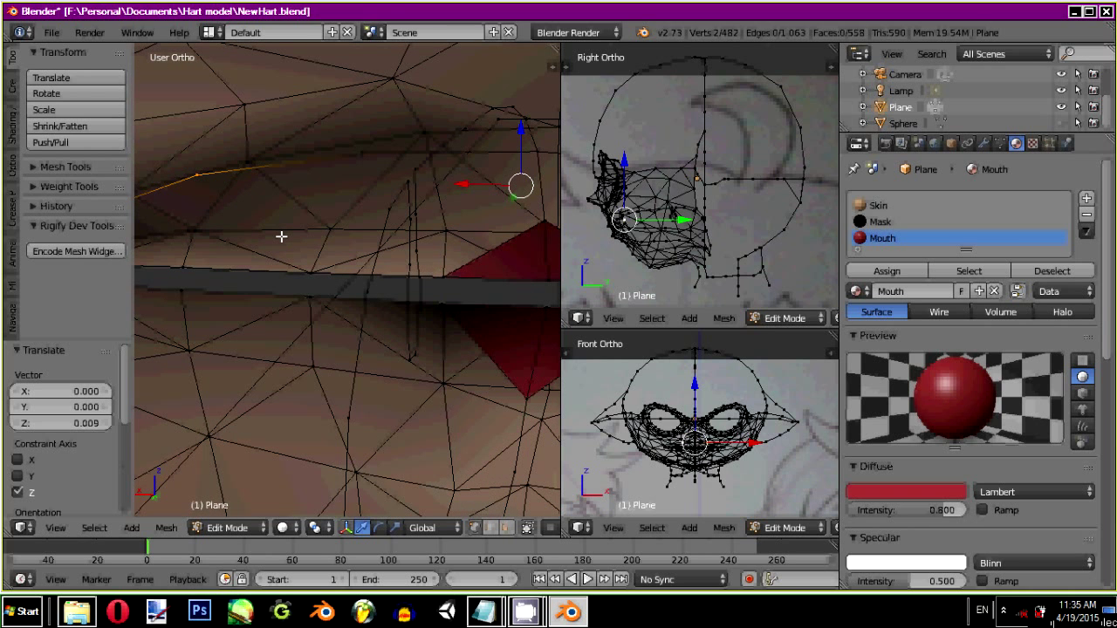
{"action": "scroll", "coordinate": [291, 236], "scroll_direction": "down", "scroll_amount": 3}
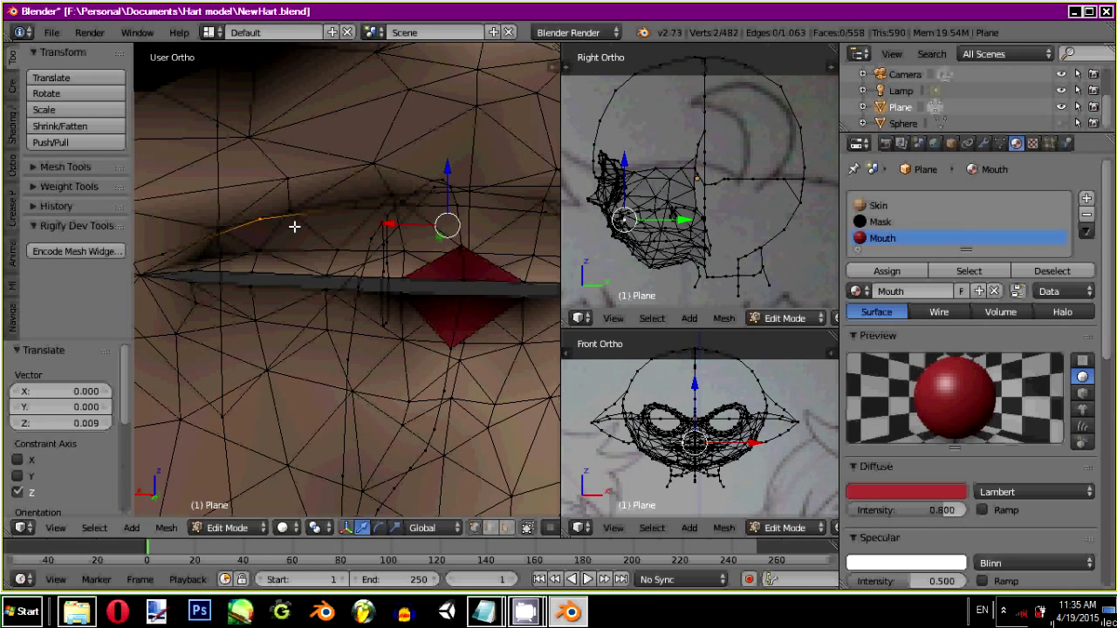
{"action": "scroll", "coordinate": [294, 227], "scroll_direction": "down", "scroll_amount": 2}
{"action": "mouse_move", "coordinate": [382, 282]}
{"action": "middle_mouse_down"}
{"action": "mouse_move", "coordinate": [364, 324]}
{"action": "mouse_move", "coordinate": [298, 310]}
{"action": "mouse_move", "coordinate": [285, 321]}
{"action": "mouse_move", "coordinate": [302, 399]}
{"action": "mouse_move", "coordinate": [346, 294]}
{"action": "mouse_move", "coordinate": [394, 275]}
{"action": "middle_mouse_up"}
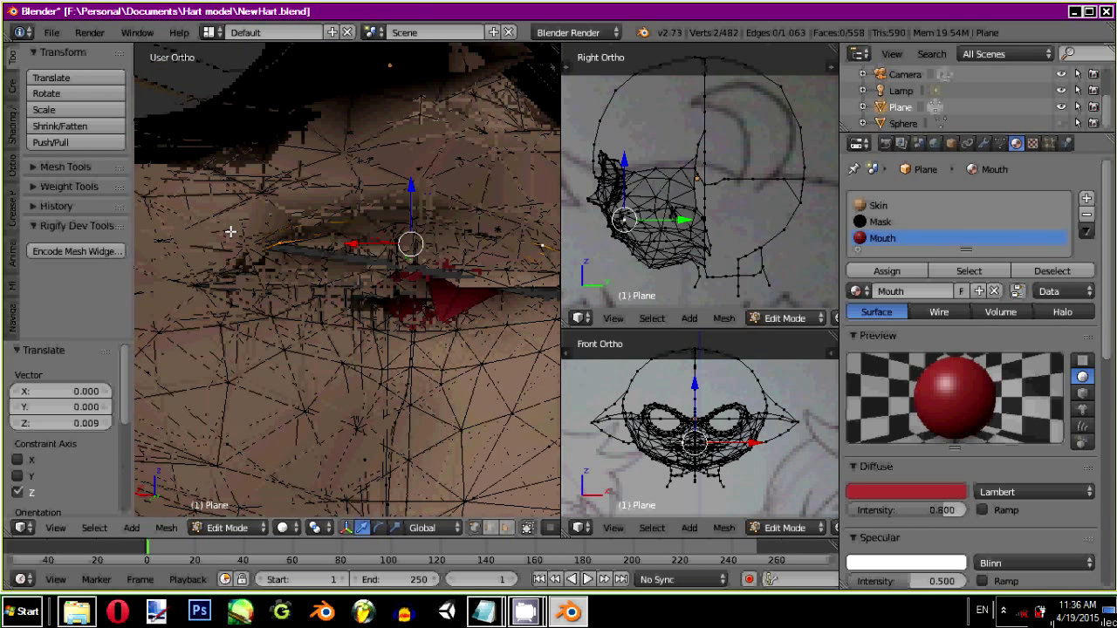
{"action": "right_click", "coordinate": [209, 269]}
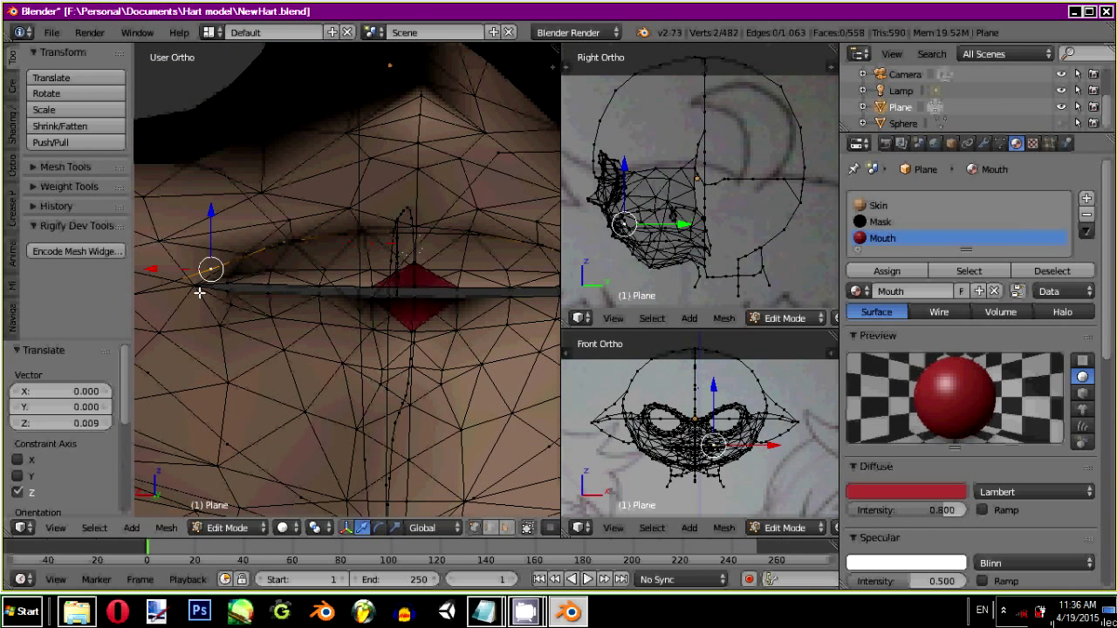
{"action": "right_click", "coordinate": [194, 288], "text": "shift"}
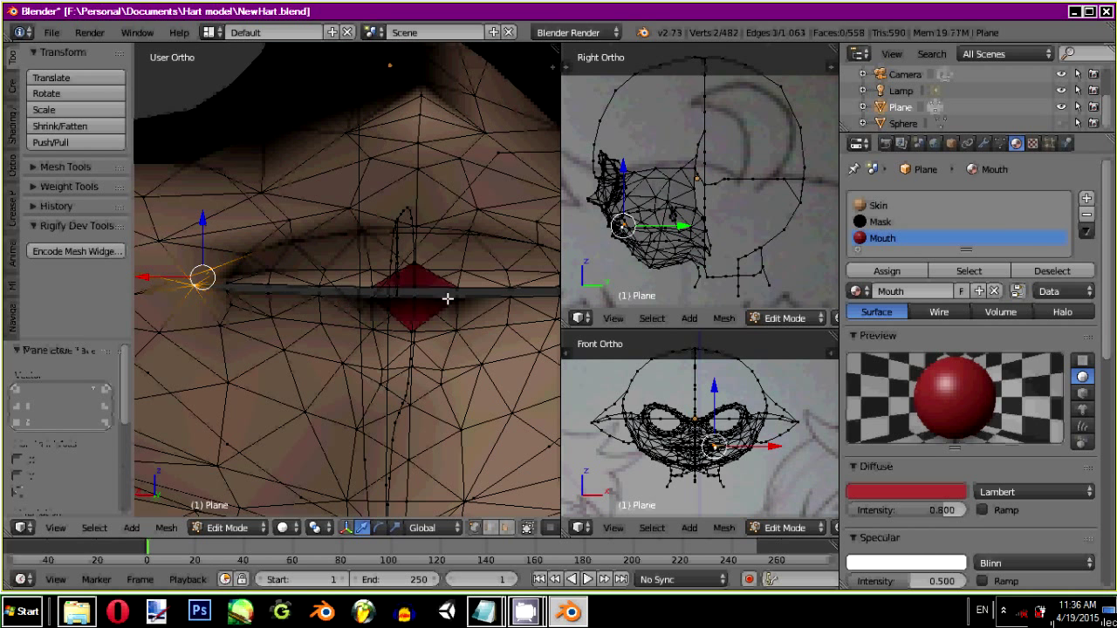
{"action": "key", "text": "f"}
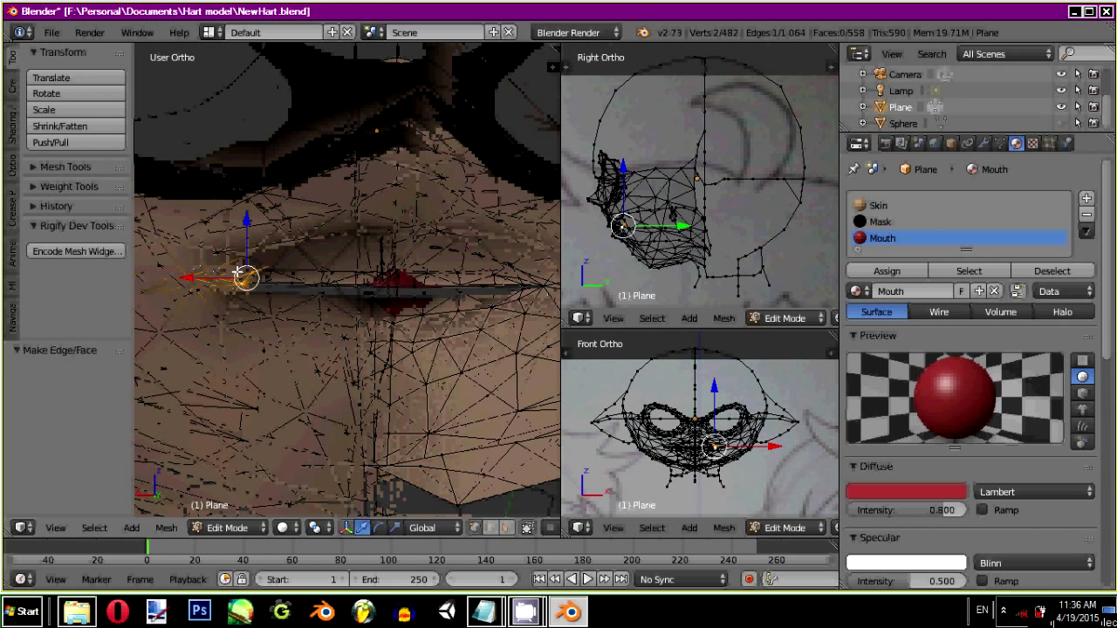
Step: Join the opposite end of the upper inner mouth line to the other mouth corner with an edge, and clear the selection
{"action": "middle_click_drag", "start_coordinate": [241, 319], "coordinate": [317, 381]}
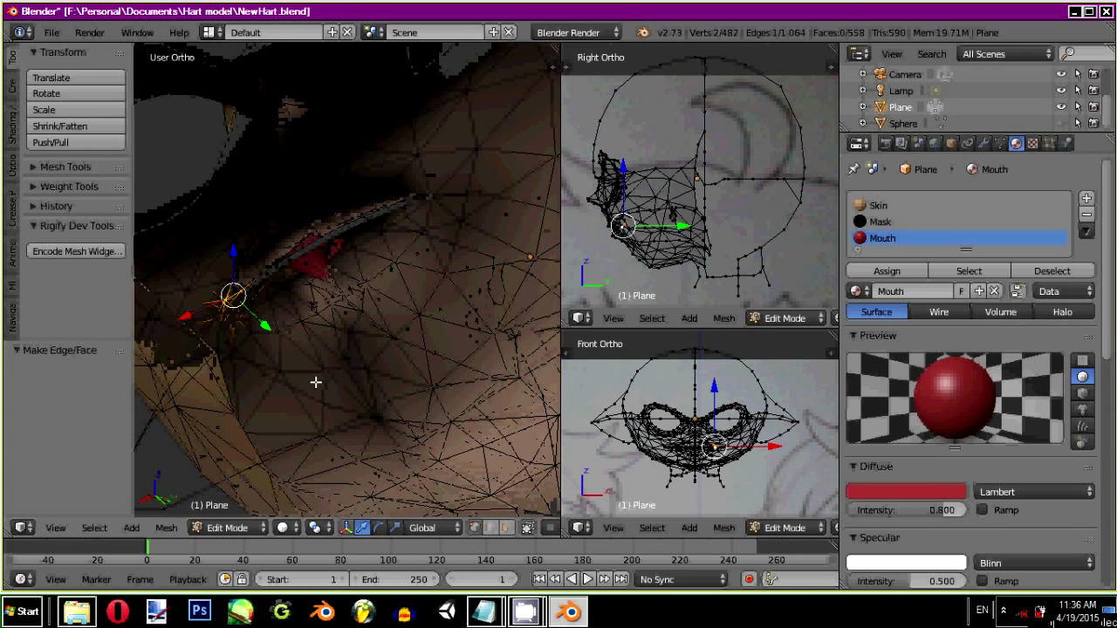
{"action": "middle_click_drag", "start_coordinate": [456, 249], "coordinate": [493, 398]}
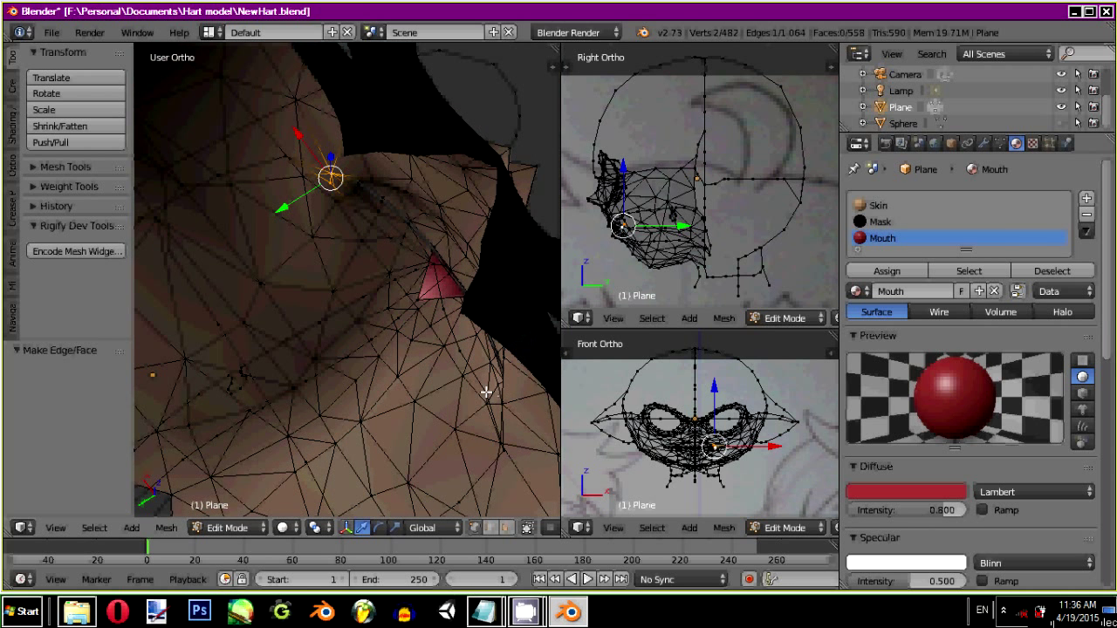
{"action": "right_click", "coordinate": [486, 393]}
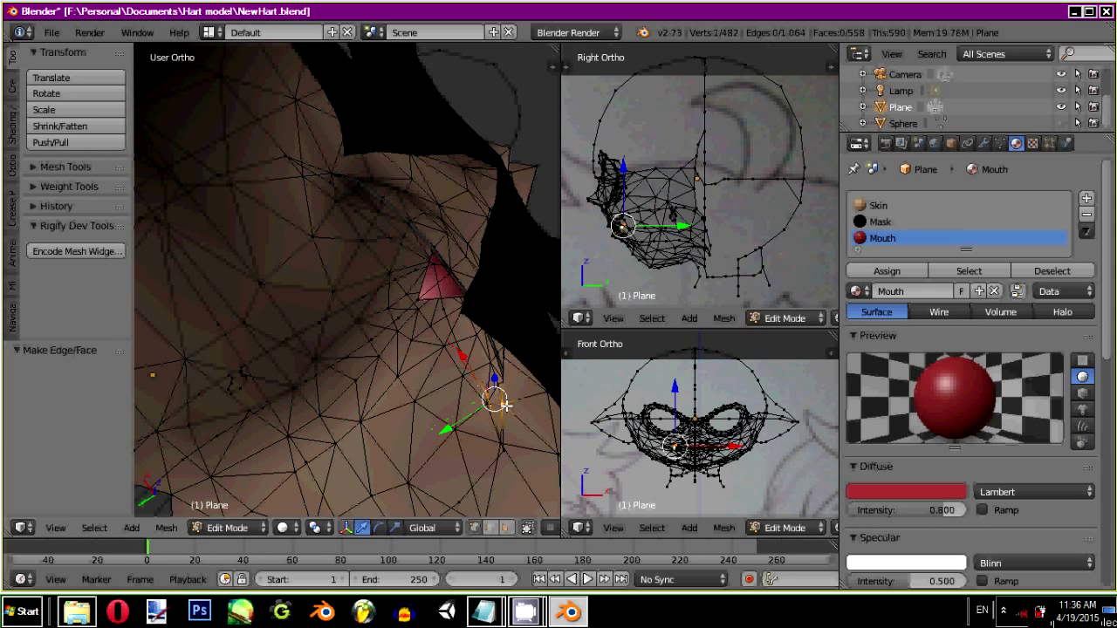
{"action": "right_click", "coordinate": [454, 396], "text": "shift"}
{"action": "key", "text": "f"}
{"action": "key", "text": "a"}
Step: Connect the upper lip's centre vertex with edges to the inner mouth vertices on both sides of it
{"action": "middle_click_drag", "start_coordinate": [456, 394], "coordinate": [536, 258]}
{"action": "middle_click_drag", "start_coordinate": [403, 266], "coordinate": [407, 269]}
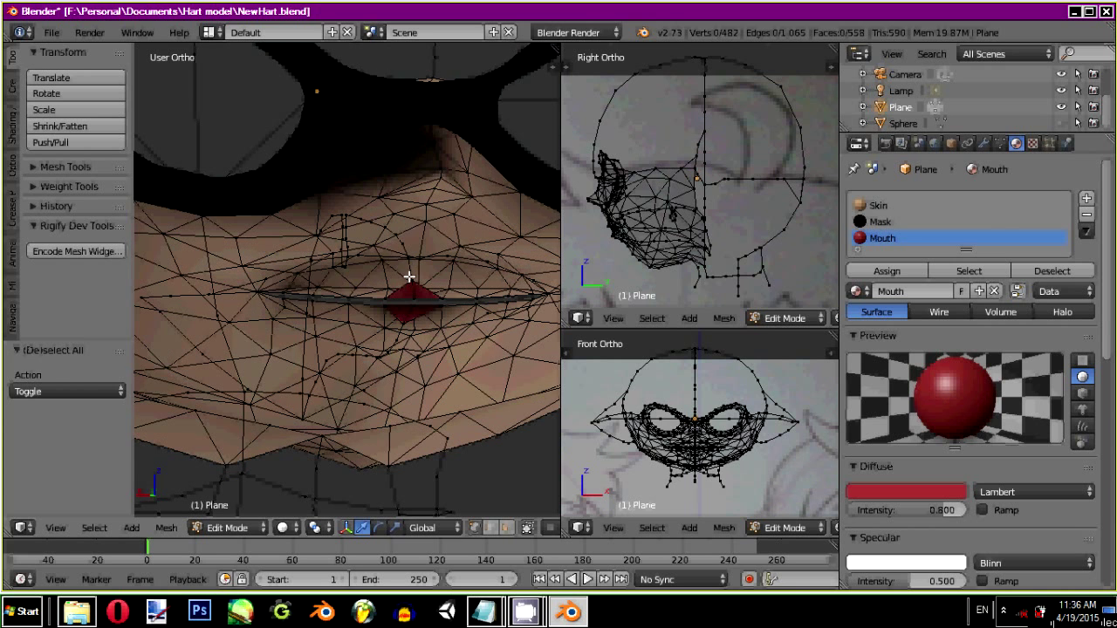
{"action": "right_click", "coordinate": [412, 279]}
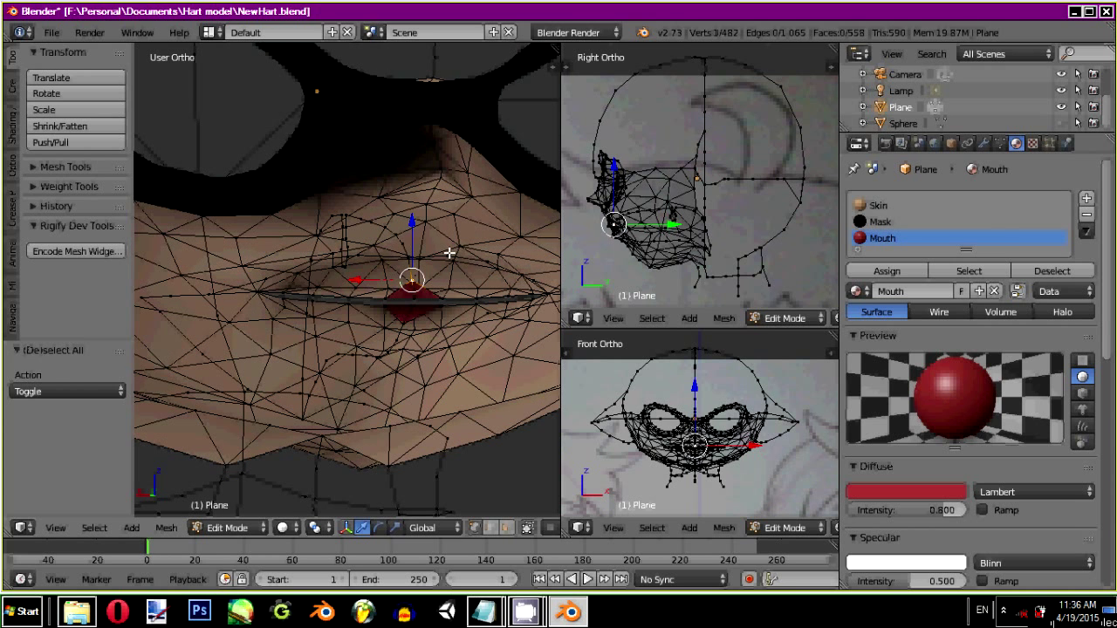
{"action": "right_click", "coordinate": [450, 253], "text": "shift"}
{"action": "key", "text": "f"}
{"action": "scroll", "coordinate": [375, 241], "scroll_direction": "up", "scroll_amount": 2}
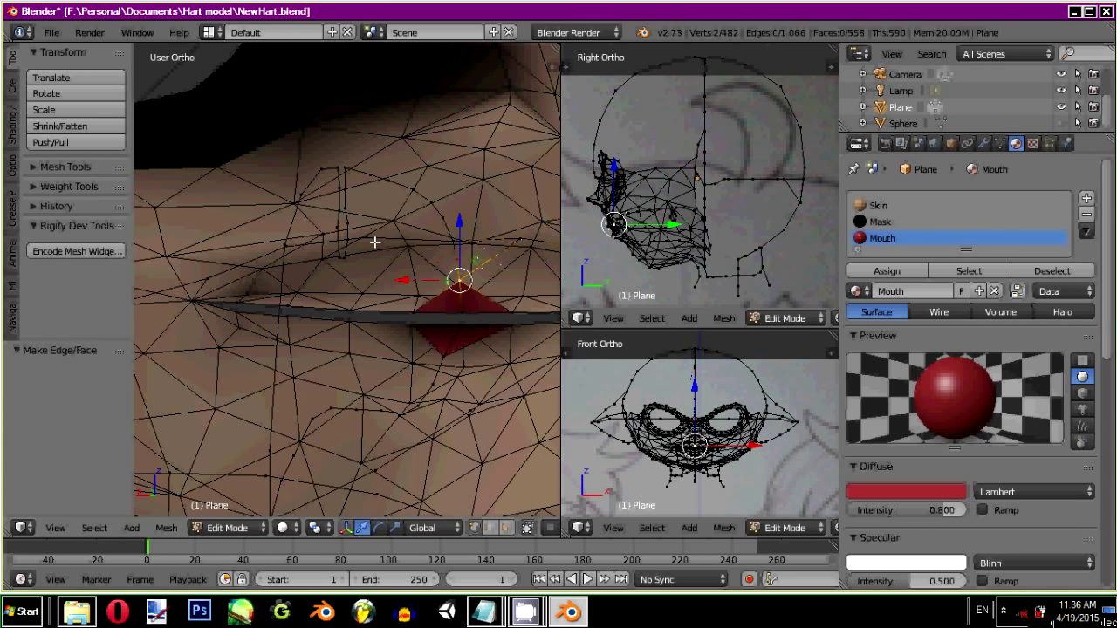
{"action": "right_click", "coordinate": [374, 239], "text": "shift"}
{"action": "key", "text": "f"}
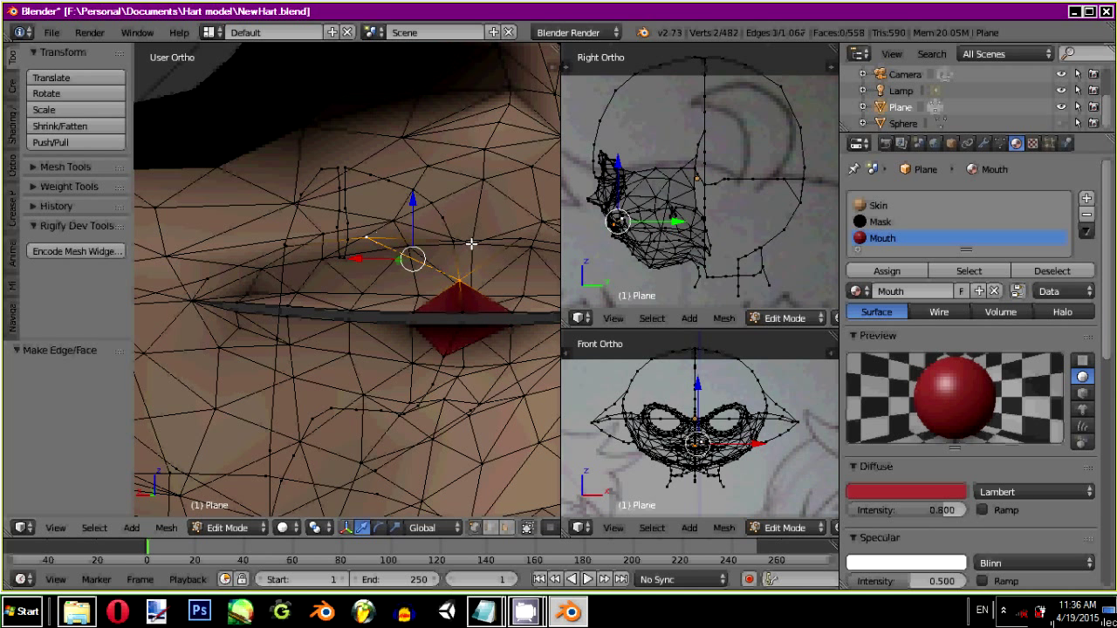
Step: Extrude the two upper inner mouth vertices beside the centre and lower the new vertices along Z
{"action": "middle_click_drag", "start_coordinate": [472, 245], "coordinate": [538, 254]}
{"action": "right_click", "coordinate": [375, 266]}
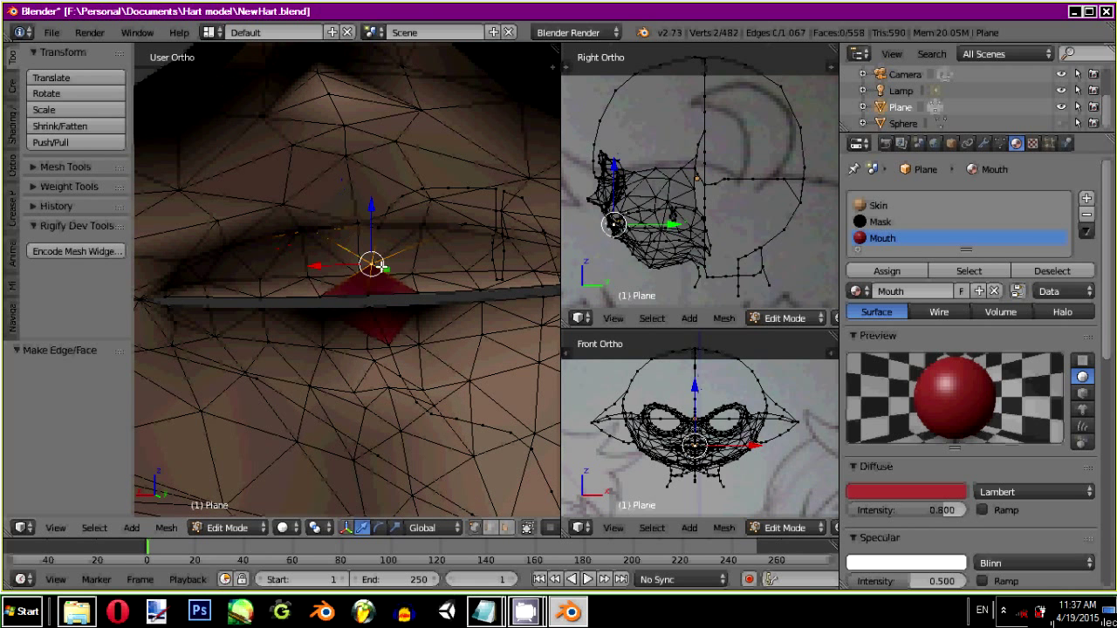
{"action": "right_click", "coordinate": [378, 265]}
{"action": "right_click", "coordinate": [311, 232]}
{"action": "right_click", "coordinate": [467, 227], "text": "shift"}
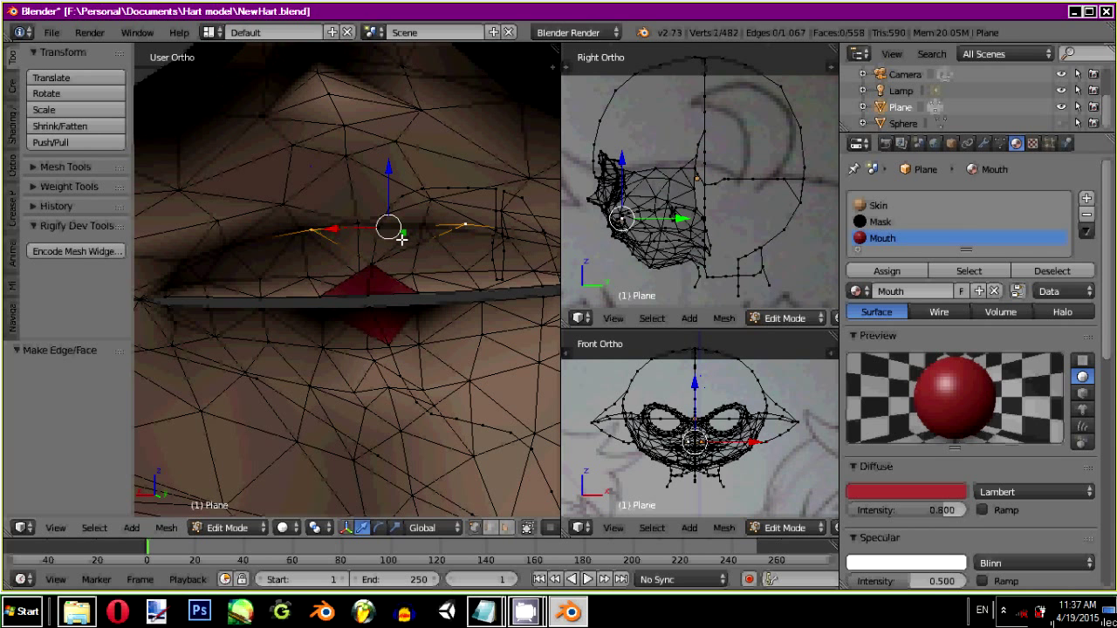
{"action": "key", "text": "e"}
{"action": "key", "text": "Escape"}
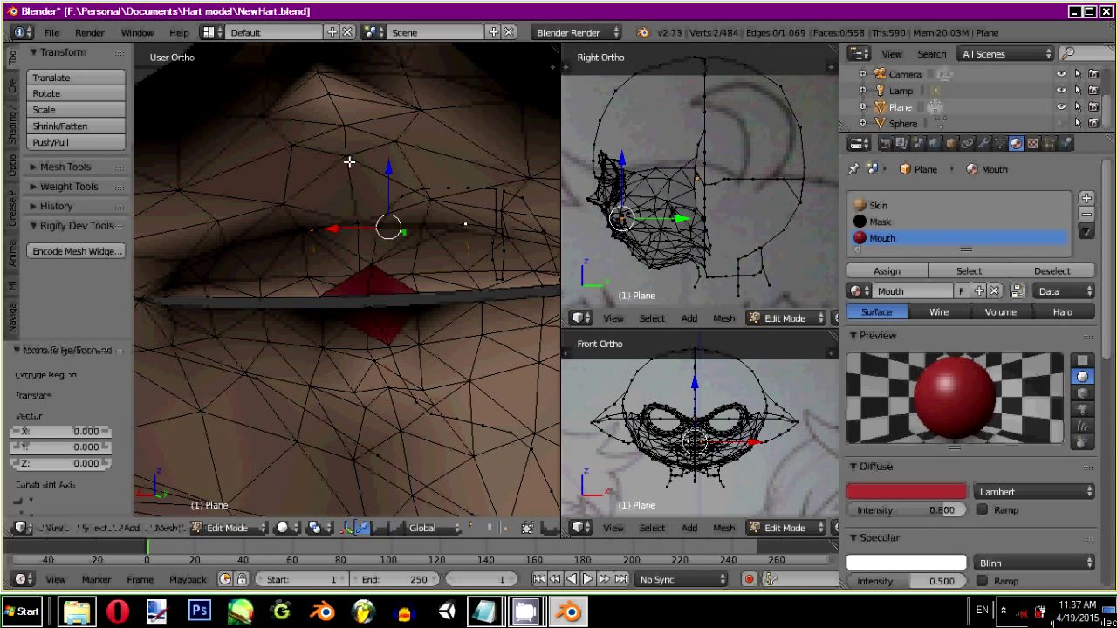
{"action": "key", "text": "g"}
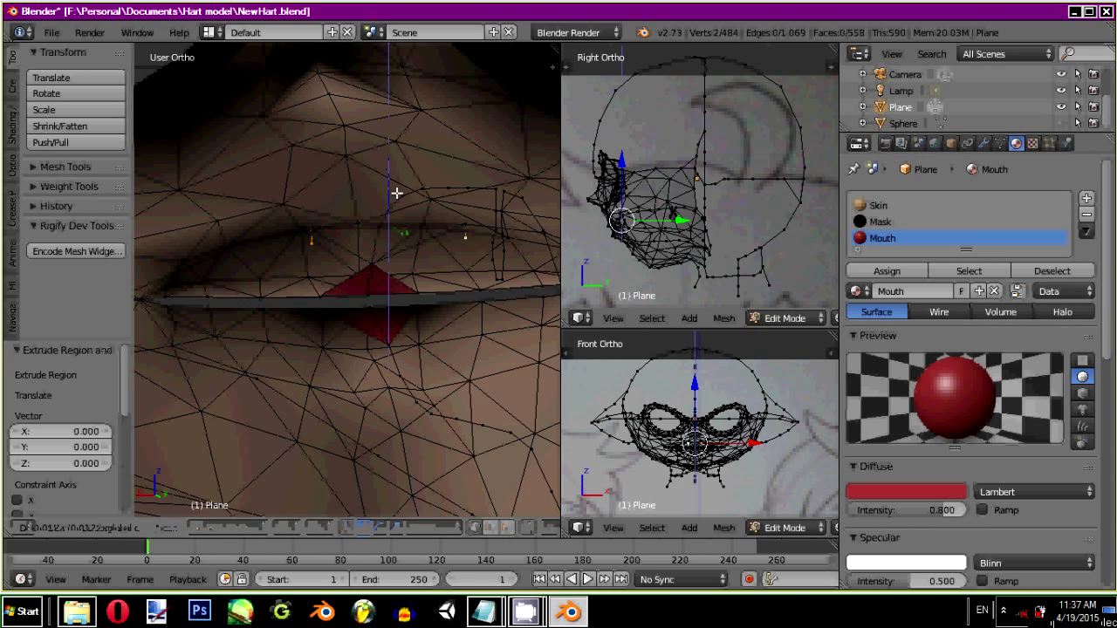
{"action": "key", "text": "z"}
{"action": "left_click", "coordinate": [399, 221]}
Step: Move the two extruded vertices -0.031 along Y toward the front of the face and scale them apart by 1.706
{"action": "key", "text": "g"}
{"action": "key", "text": "y"}
{"action": "left_click", "coordinate": [393, 222]}
{"action": "scroll", "coordinate": [613, 245], "scroll_direction": "up", "scroll_amount": 6}
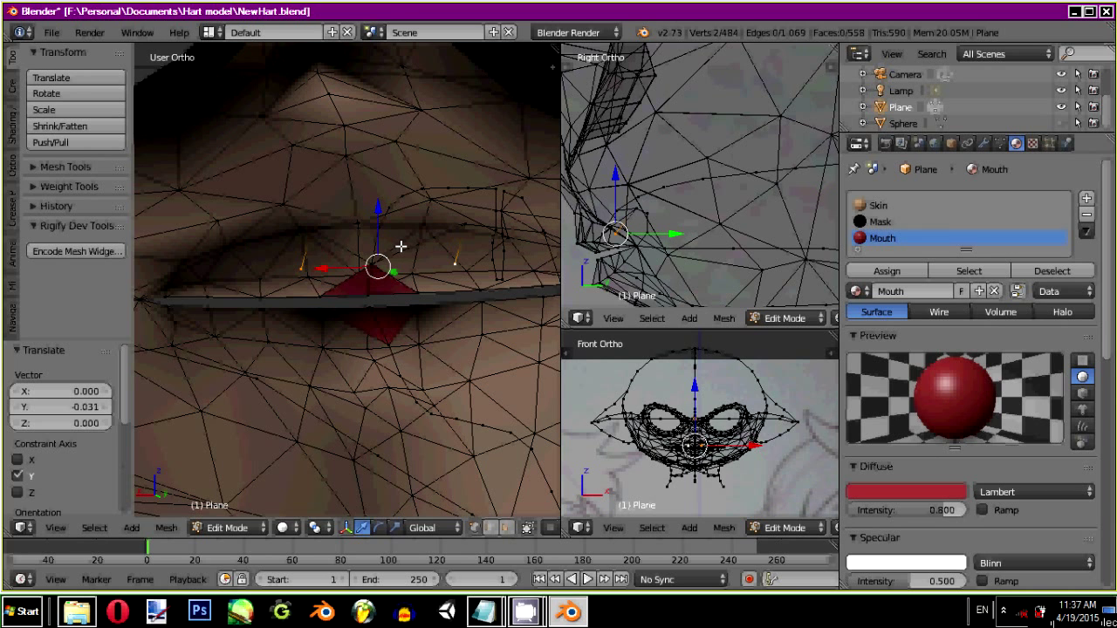
{"action": "key", "text": "s"}
{"action": "left_click", "coordinate": [290, 247]}
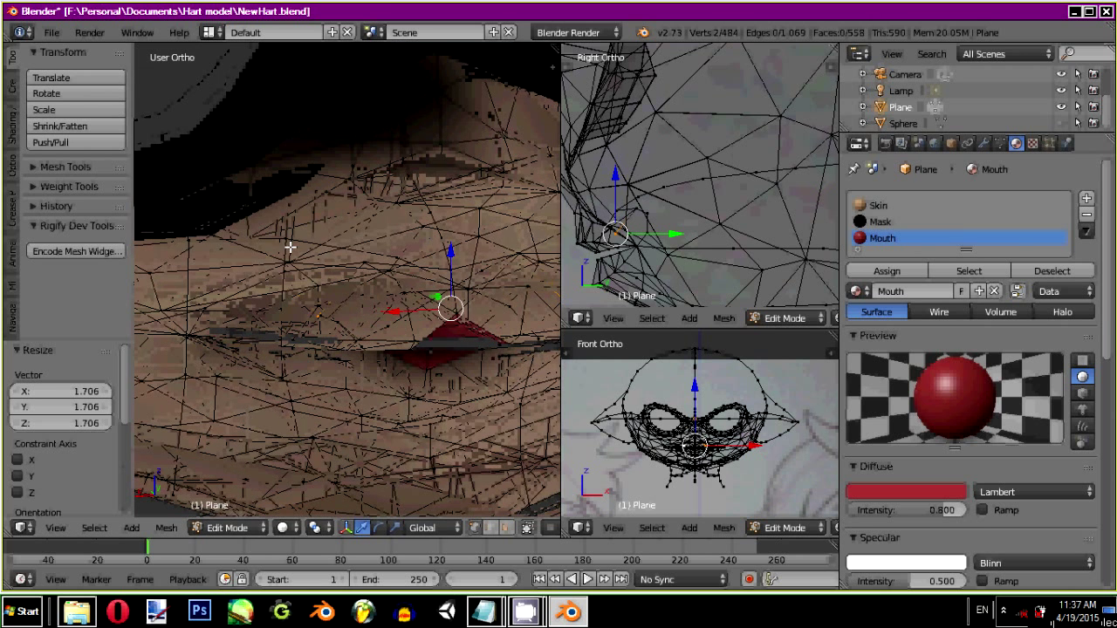
Step: Connect each of the two widened inner mouth vertices with an edge to the upper lip vertex below it
{"action": "middle_click_drag", "start_coordinate": [290, 247], "coordinate": [345, 275]}
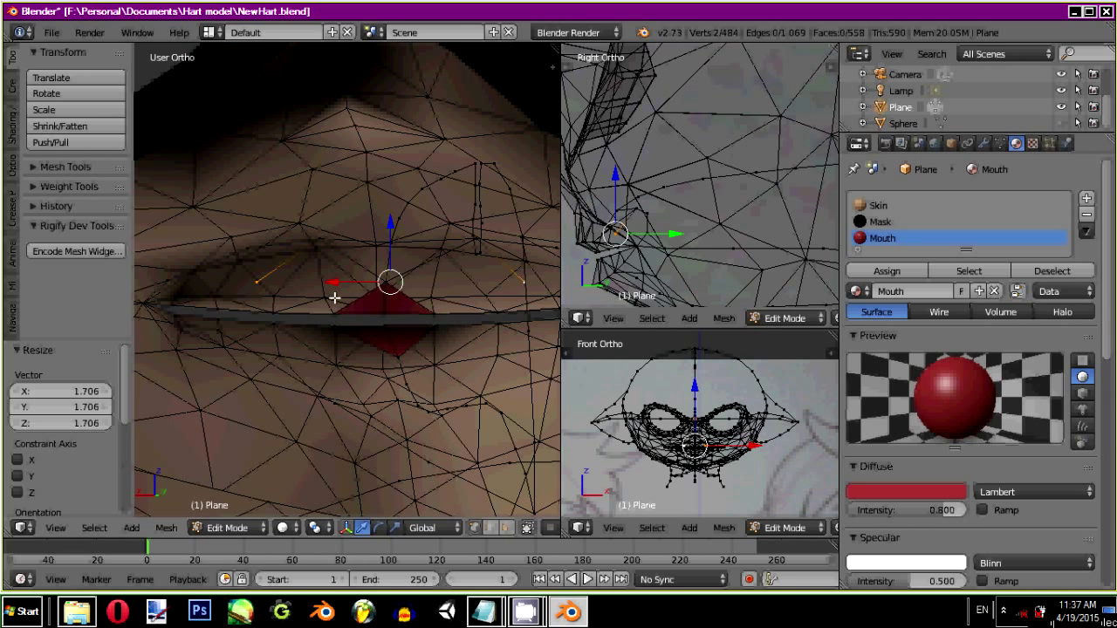
{"action": "right_click", "coordinate": [274, 316]}
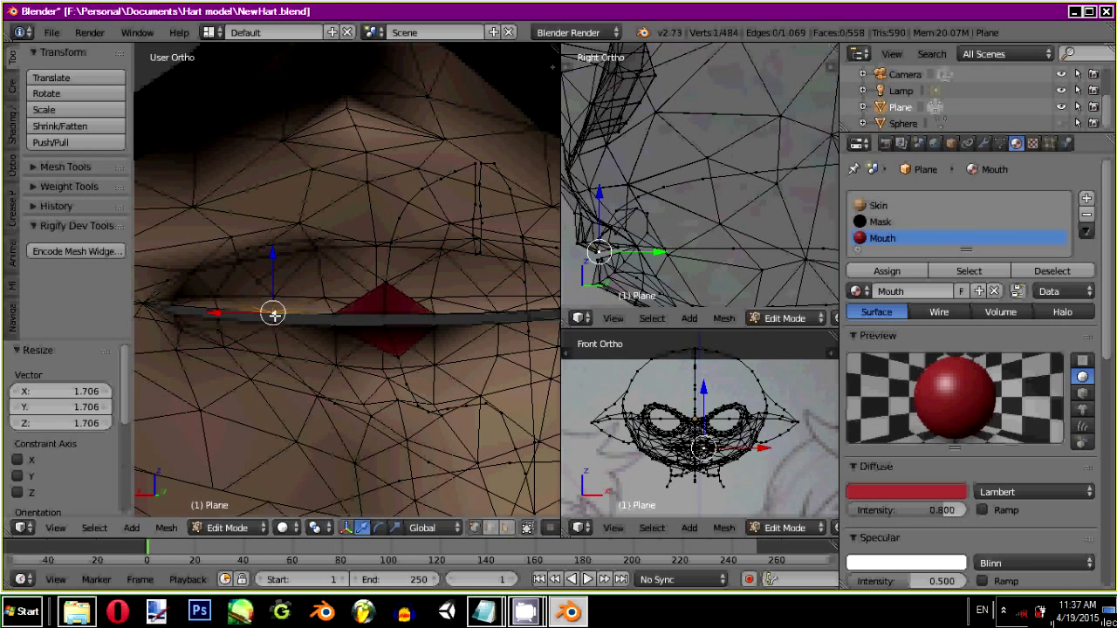
{"action": "right_click", "coordinate": [260, 274], "text": "shift"}
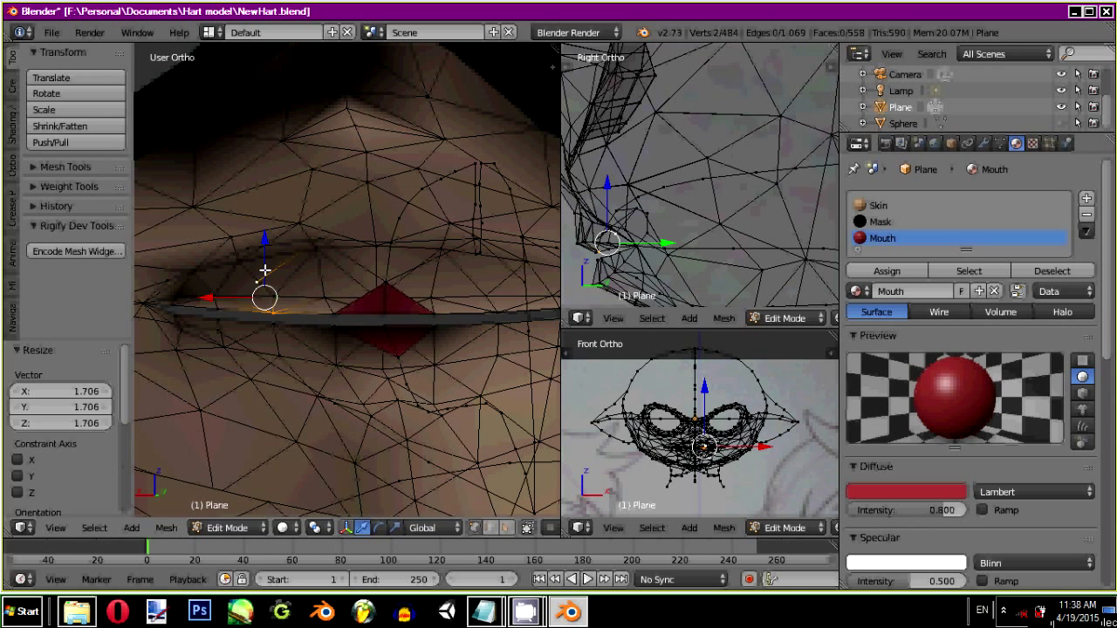
{"action": "key", "text": "f"}
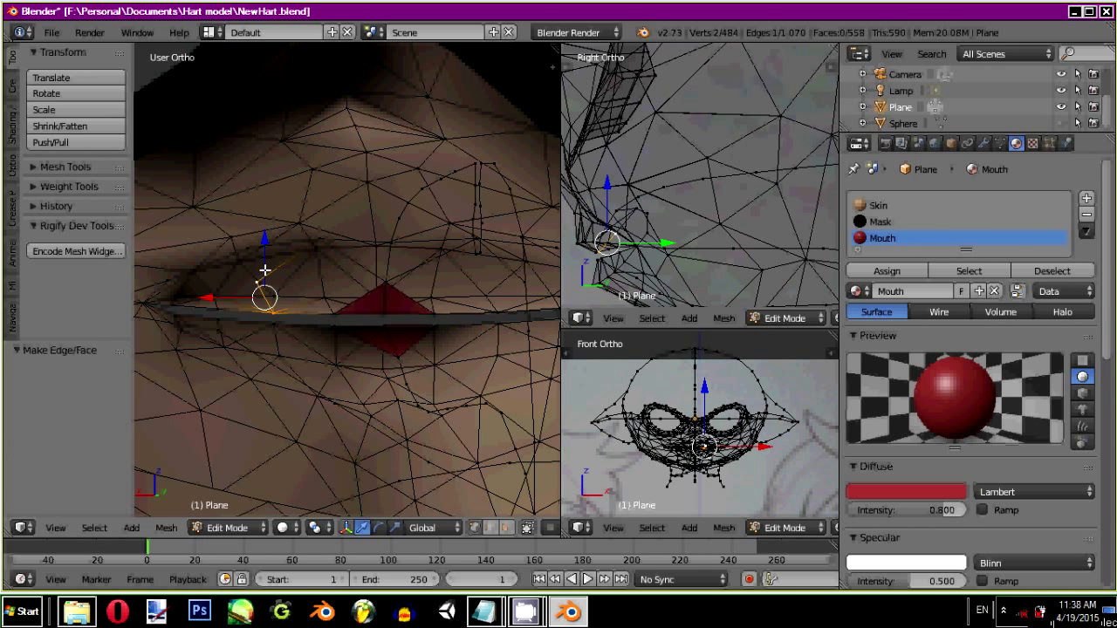
{"action": "middle_click_drag", "start_coordinate": [471, 297], "coordinate": [470, 328]}
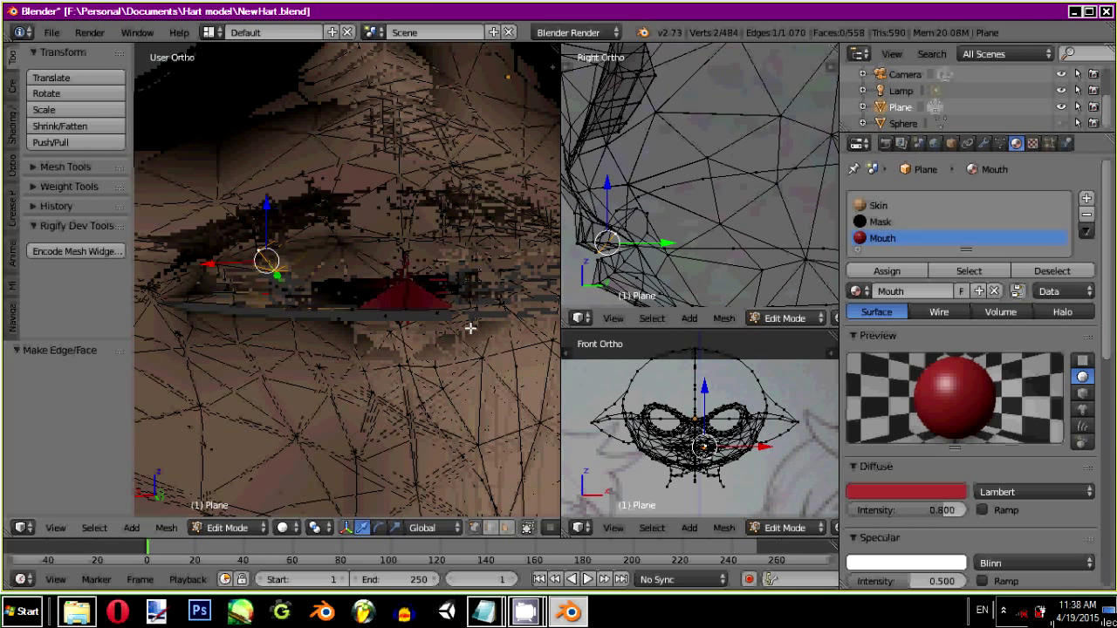
{"action": "right_click", "coordinate": [523, 246]}
{"action": "left_click", "coordinate": [505, 259]}
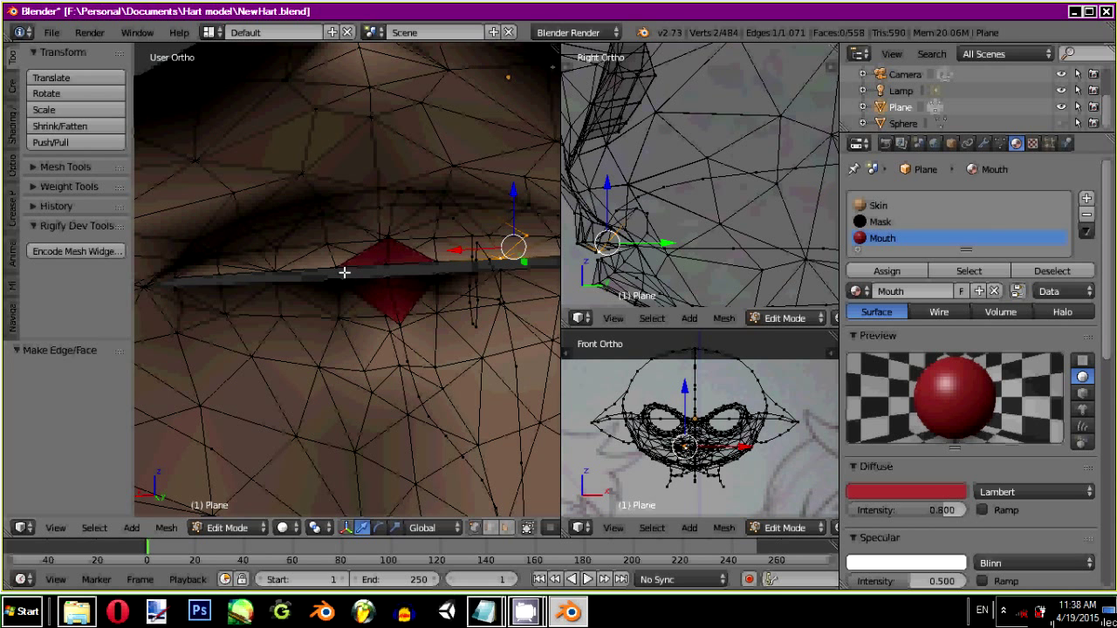
{"action": "middle_click_drag", "start_coordinate": [341, 270], "coordinate": [315, 222]}
{"action": "right_click", "coordinate": [315, 222]}
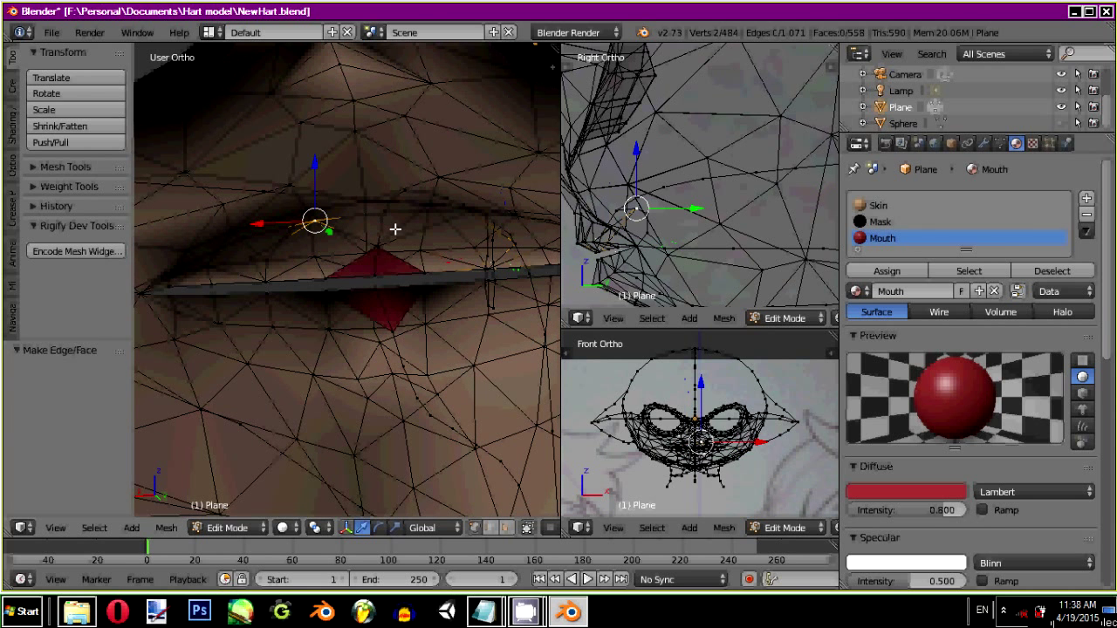
{"action": "right_click", "coordinate": [460, 265]}
{"action": "key", "text": "g"}
{"action": "key", "text": "y"}
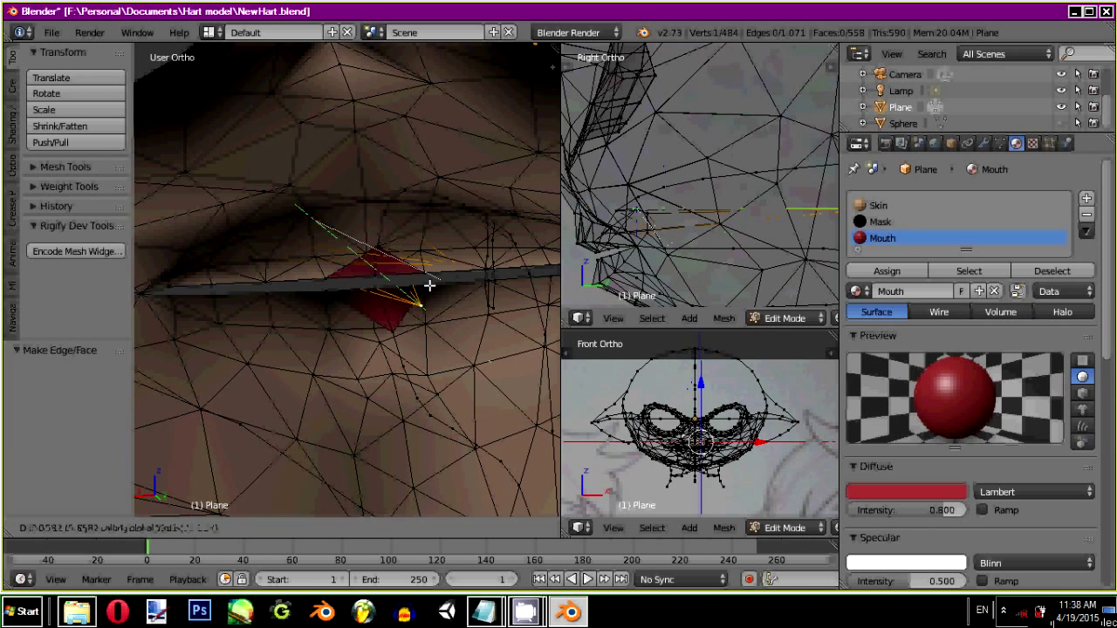
{"action": "right_click", "coordinate": [418, 270]}
Step: Extrude the two upper inner mouth vertices beside the centre again and move the new vertices -0.035 along Z
{"action": "middle_click_drag", "start_coordinate": [417, 271], "coordinate": [370, 280]}
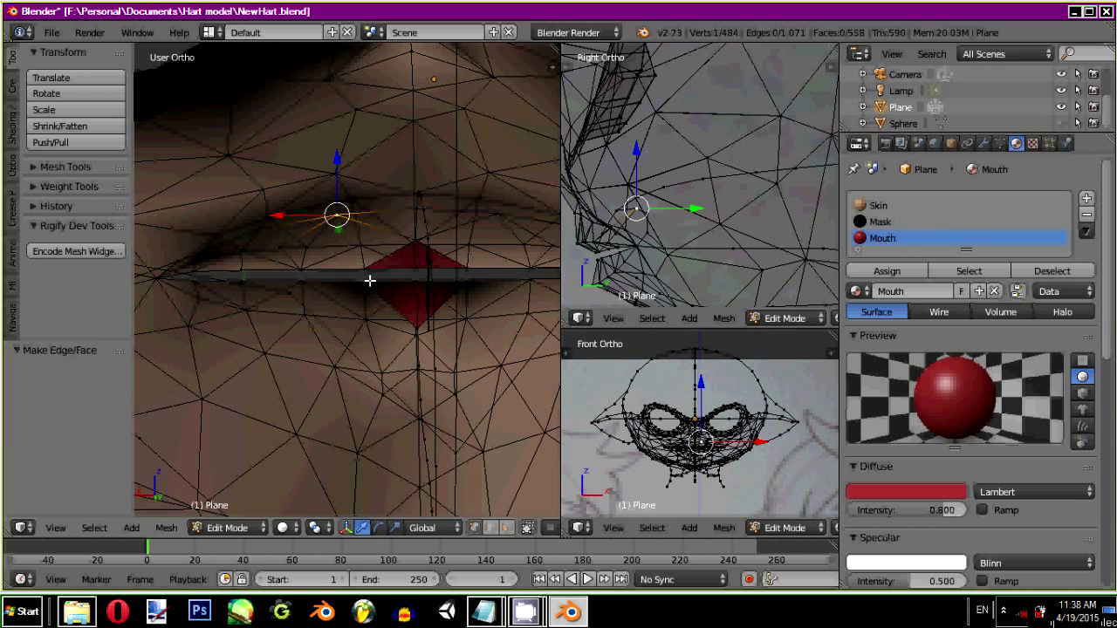
{"action": "right_click", "coordinate": [494, 213], "text": "shift"}
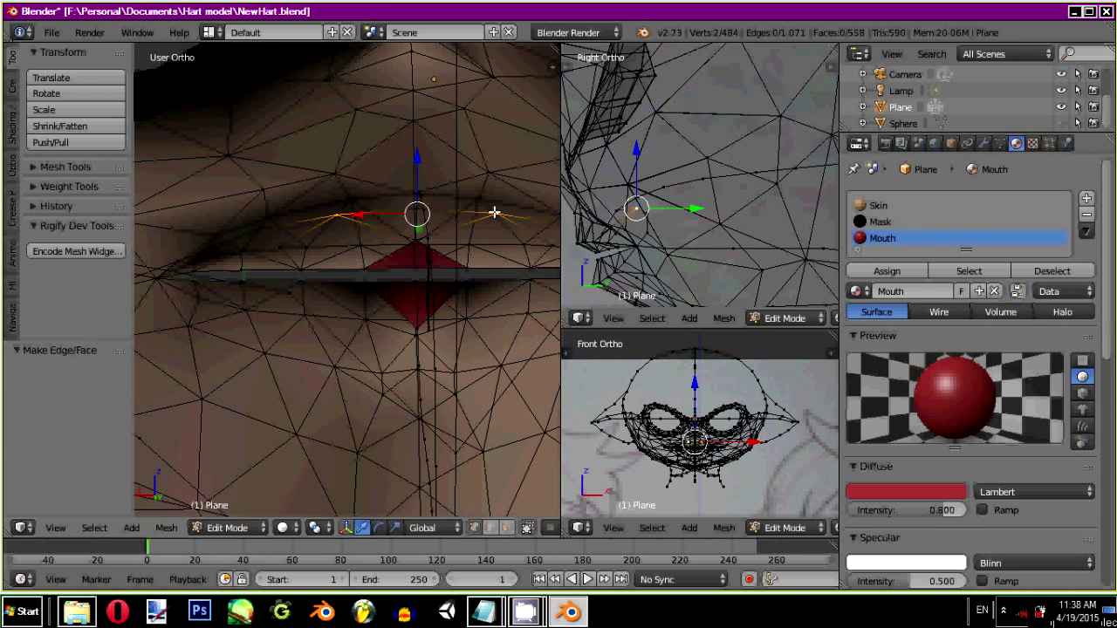
{"action": "key", "text": "e"}
{"action": "right_click", "coordinate": [450, 214]}
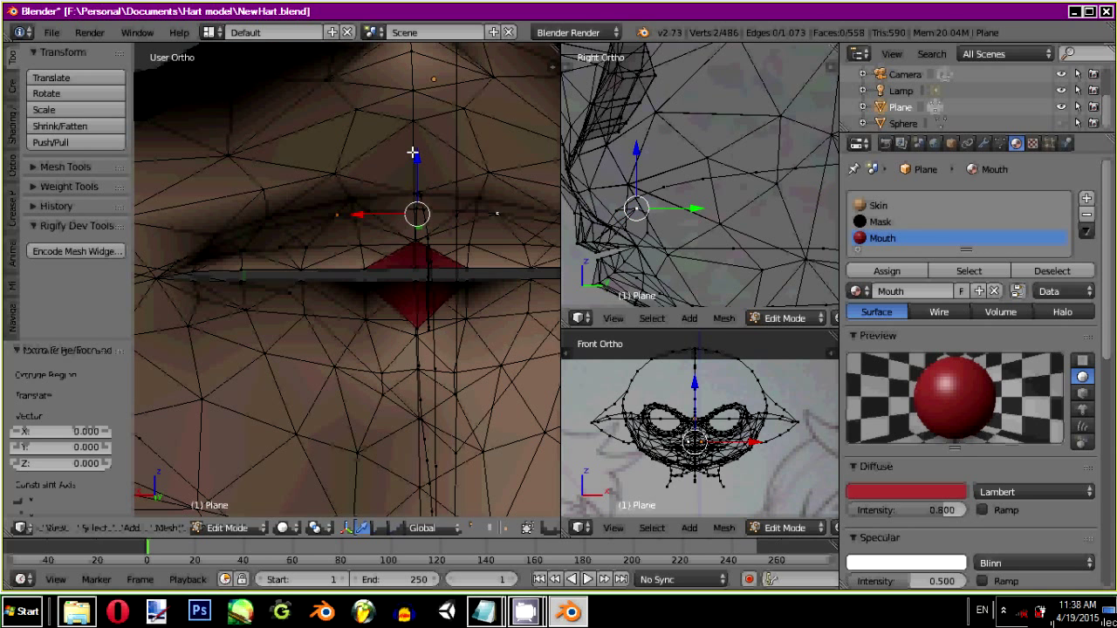
{"action": "left_click_drag", "start_coordinate": [413, 154], "coordinate": [424, 184]}
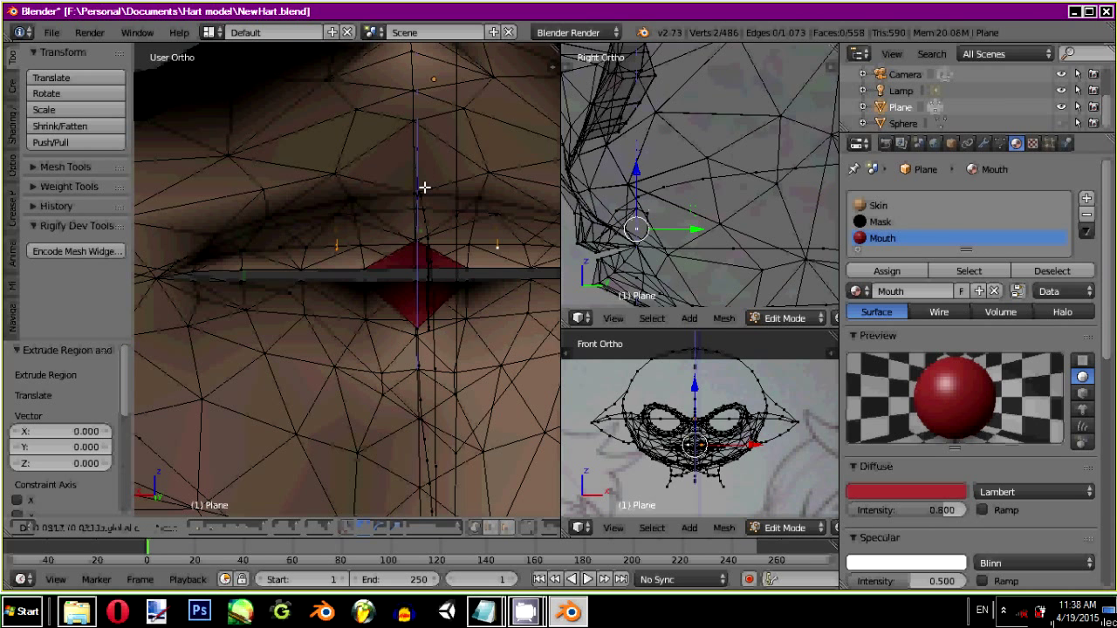
{"action": "left_click", "coordinate": [426, 190]}
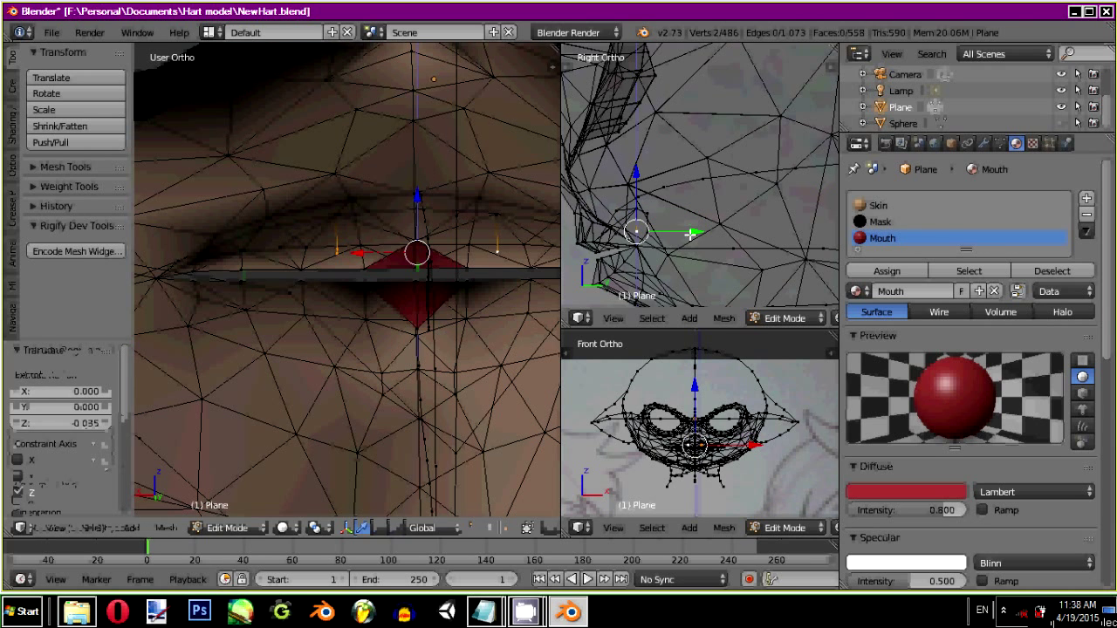
Step: Move the newly extruded pair of vertices -0.037 along Y and scale them toward each other by 0.895
{"action": "key", "text": "g"}
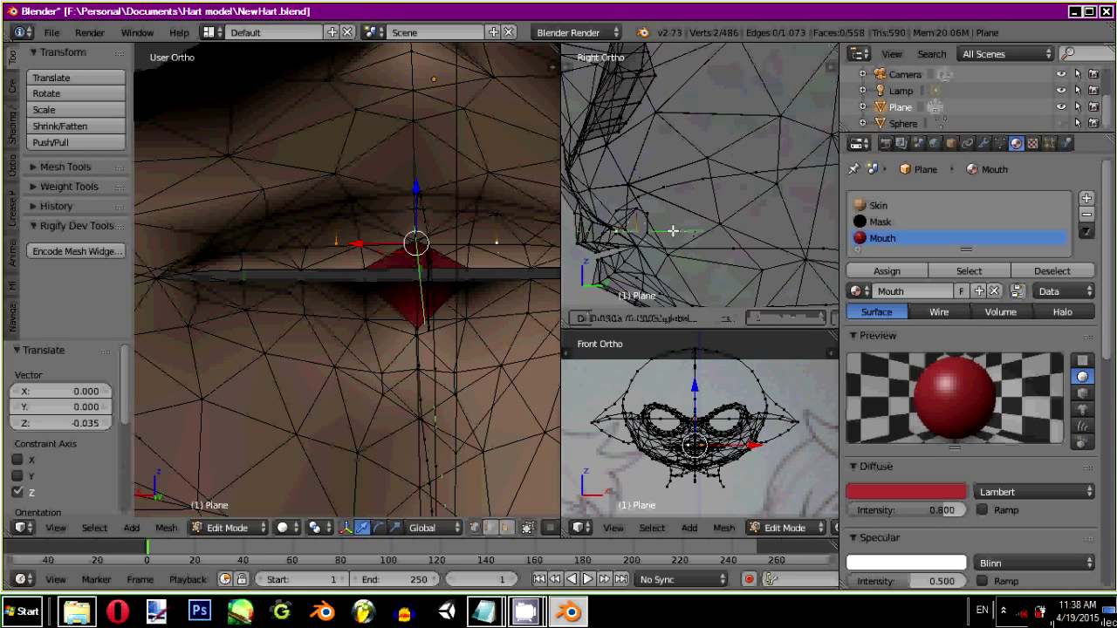
{"action": "key", "text": "y"}
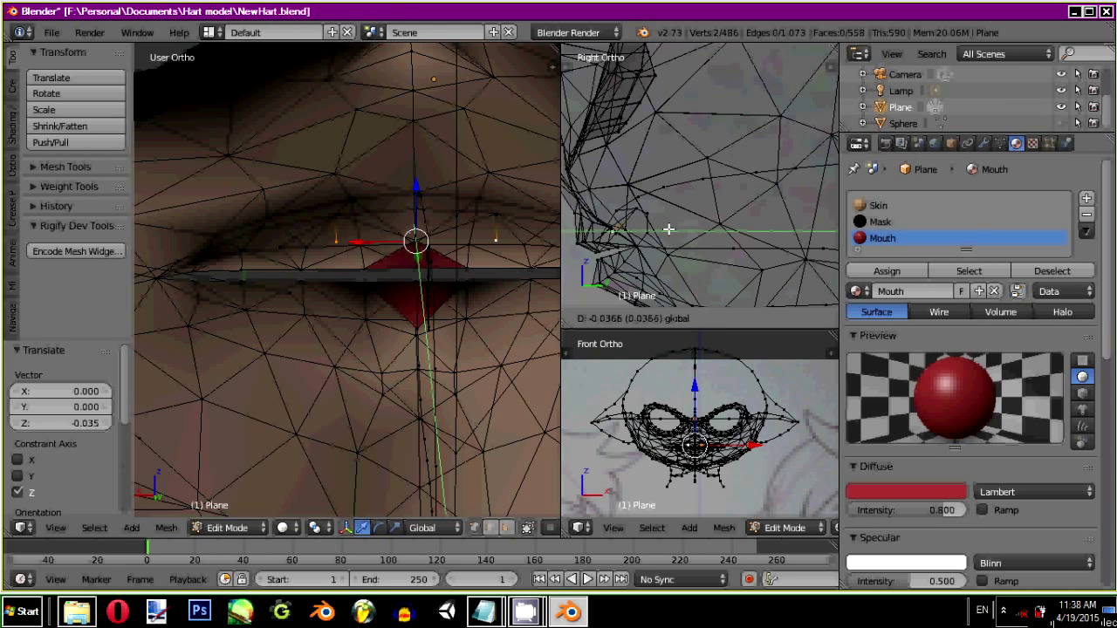
{"action": "left_click", "coordinate": [668, 229]}
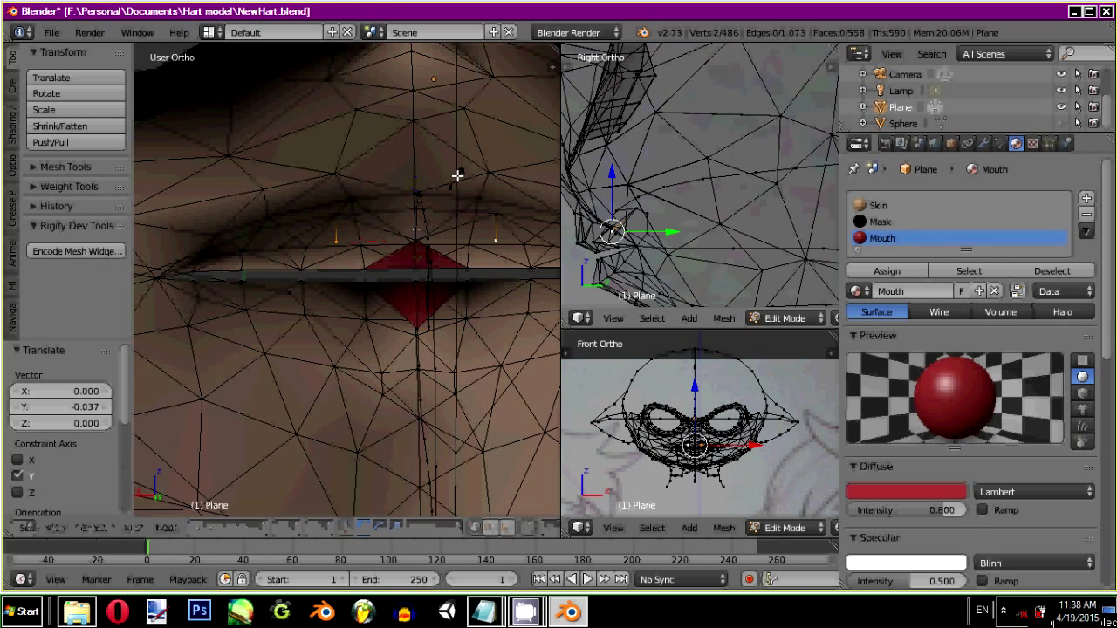
{"action": "key", "text": "s"}
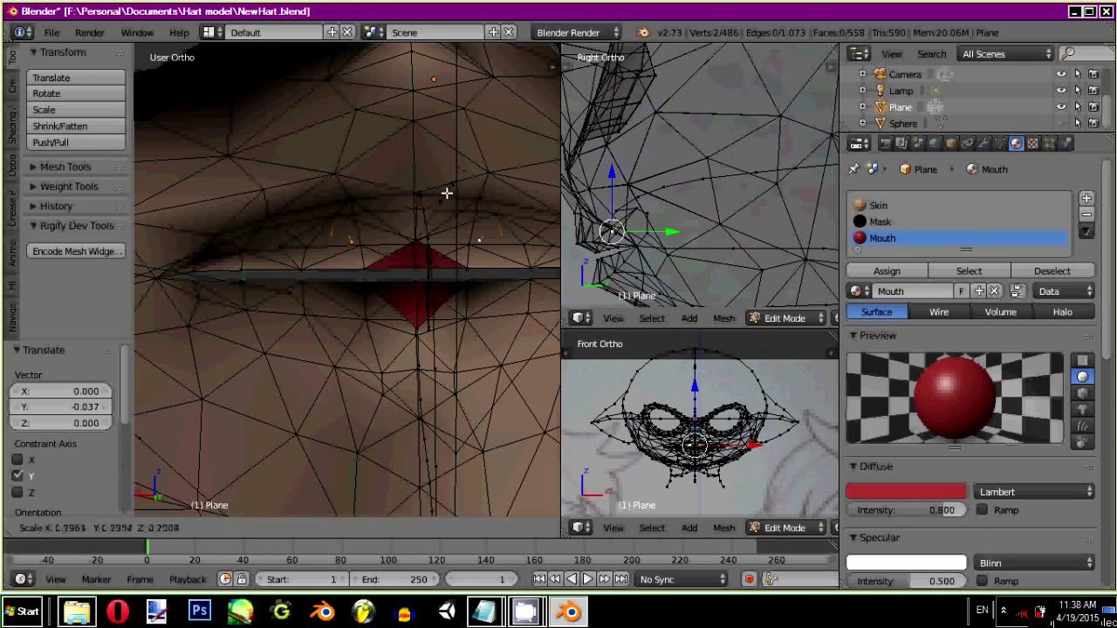
{"action": "left_click", "coordinate": [451, 187]}
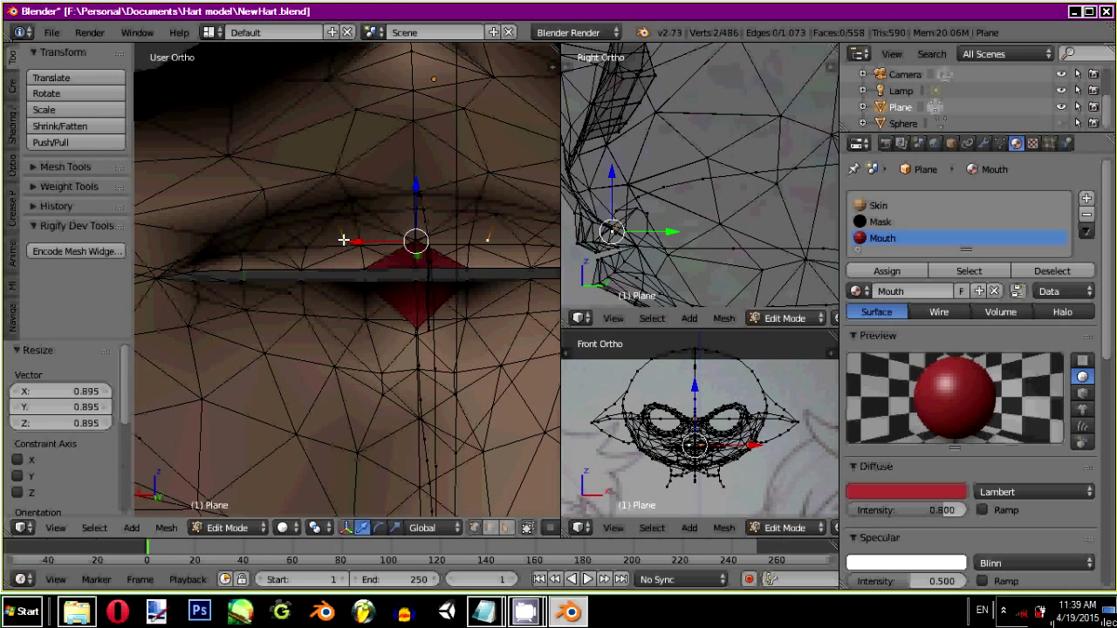
Step: Connect each vertex of the new pair with an edge to the upper lip vertex beside the red centre faces
{"action": "right_click", "coordinate": [367, 260]}
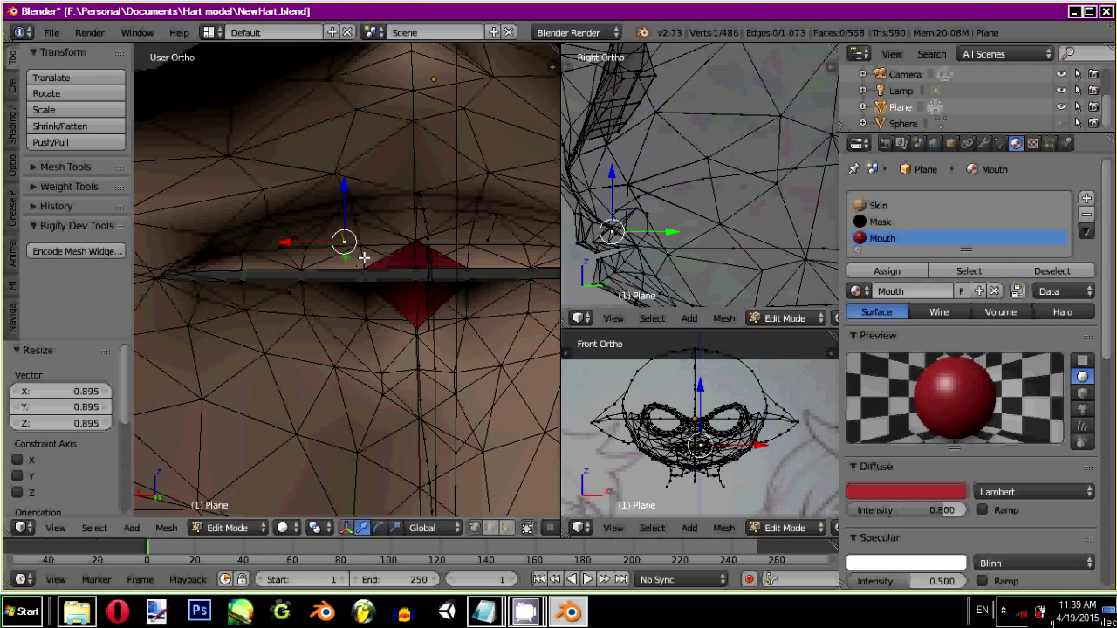
{"action": "right_click", "coordinate": [369, 269], "text": "shift"}
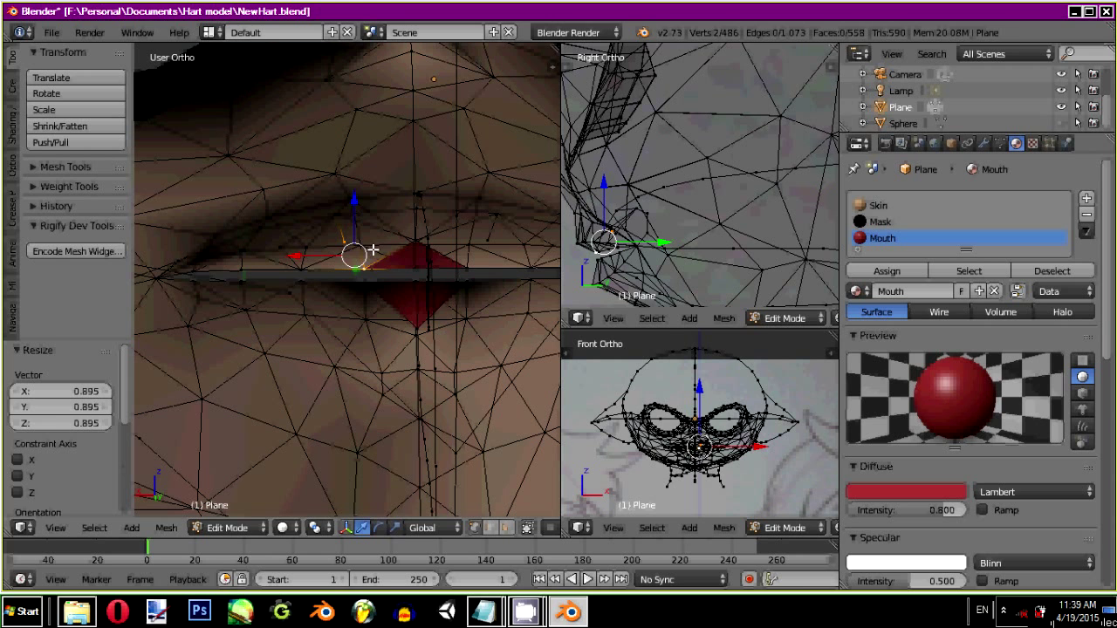
{"action": "key", "text": "f"}
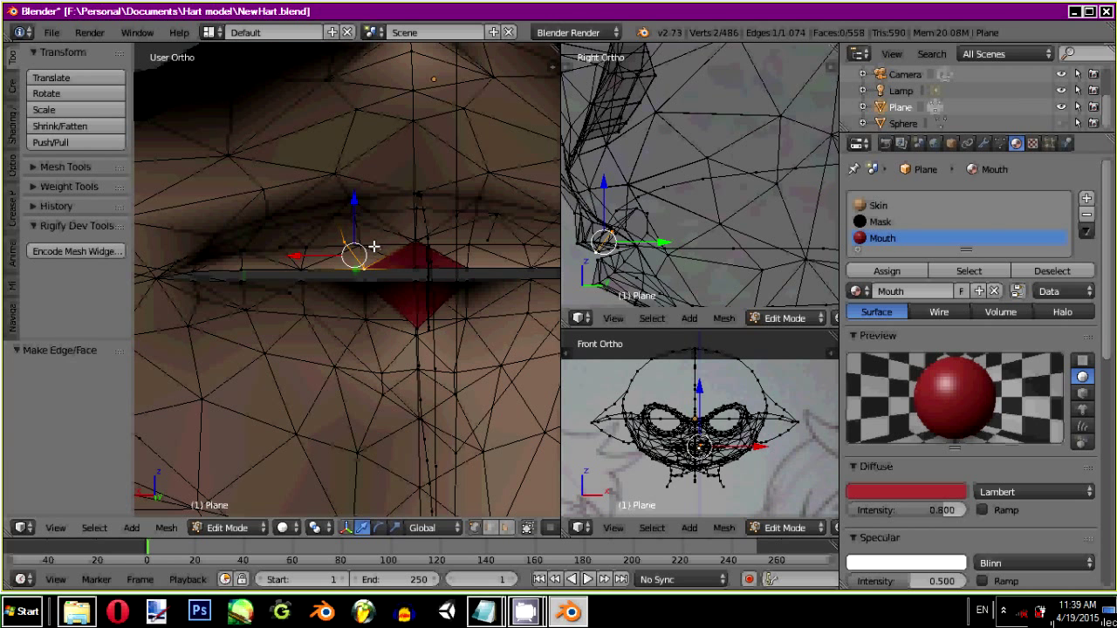
{"action": "right_click", "coordinate": [486, 239]}
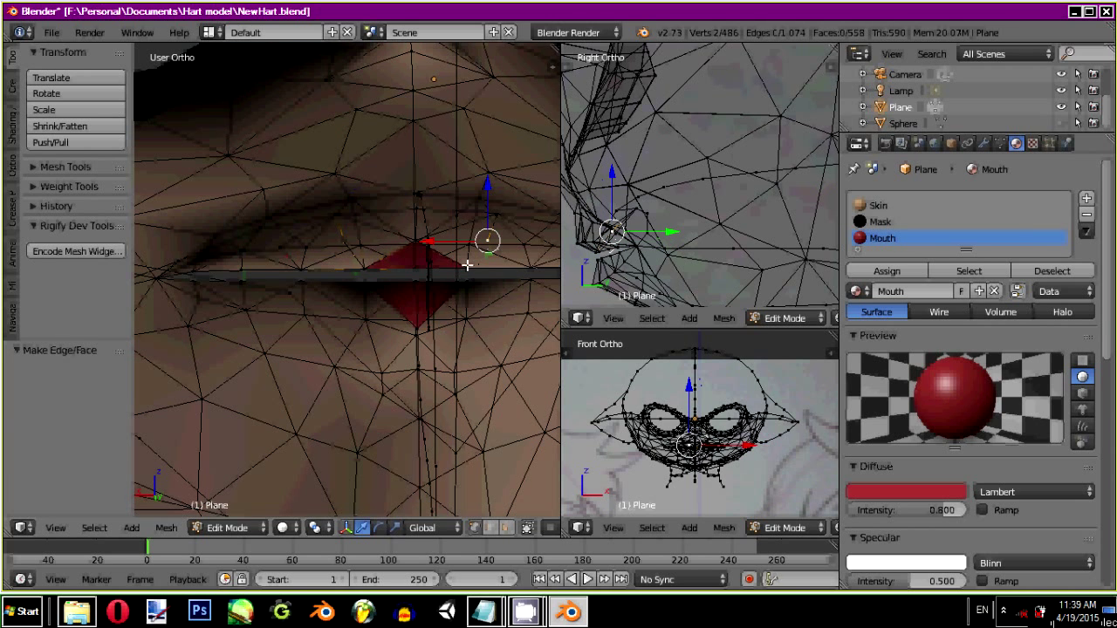
{"action": "key", "text": "g"}
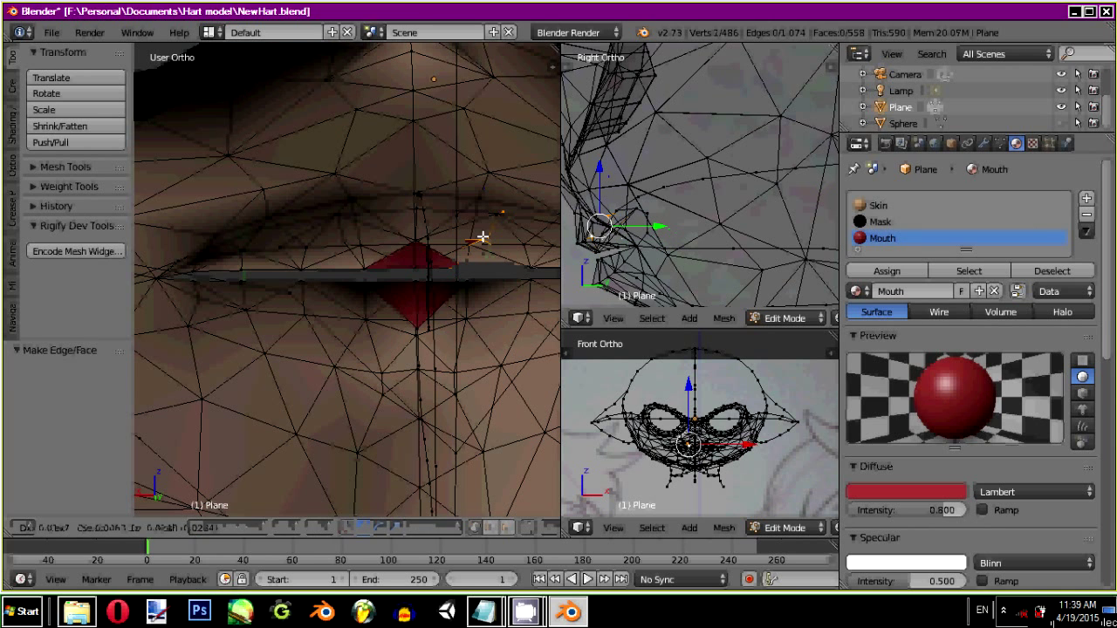
{"action": "left_click", "coordinate": [483, 236]}
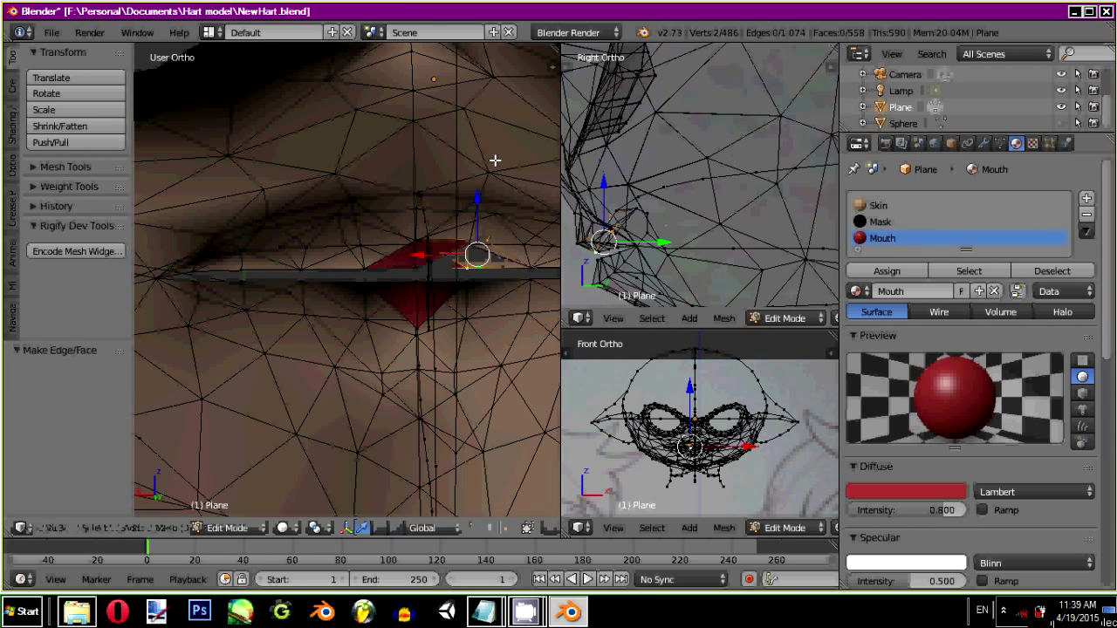
{"action": "key", "text": "ctrl+z"}
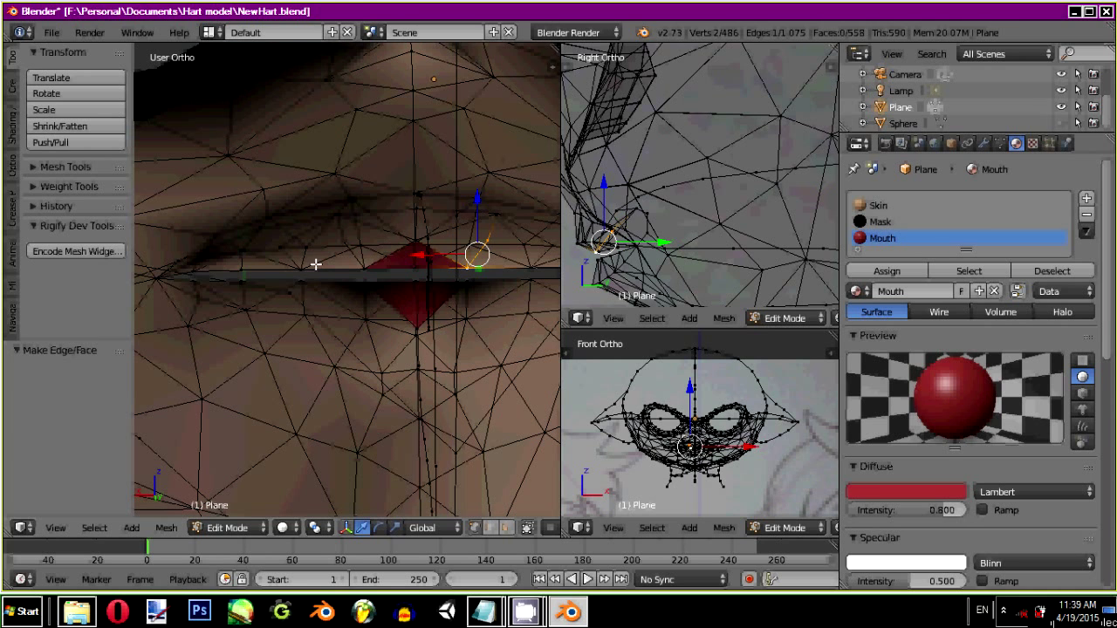
Step: Connect each vertex of the new pair with a second edge to the next upper lip vertex toward the mouth corner
{"action": "mouse_move", "coordinate": [341, 264]}
{"action": "middle_mouse_down"}
{"action": "mouse_move", "coordinate": [369, 304]}
{"action": "mouse_move", "coordinate": [380, 272]}
{"action": "mouse_move", "coordinate": [338, 259]}
{"action": "middle_mouse_up"}
{"action": "right_click", "coordinate": [345, 252]}
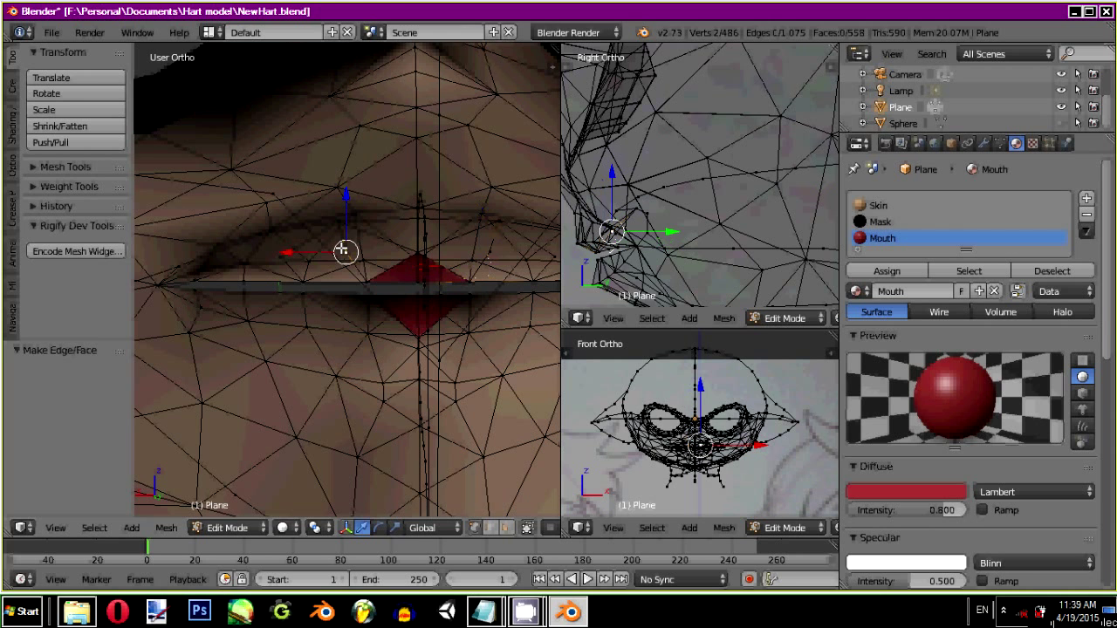
{"action": "right_click", "coordinate": [302, 280], "text": "shift"}
{"action": "key", "text": "f"}
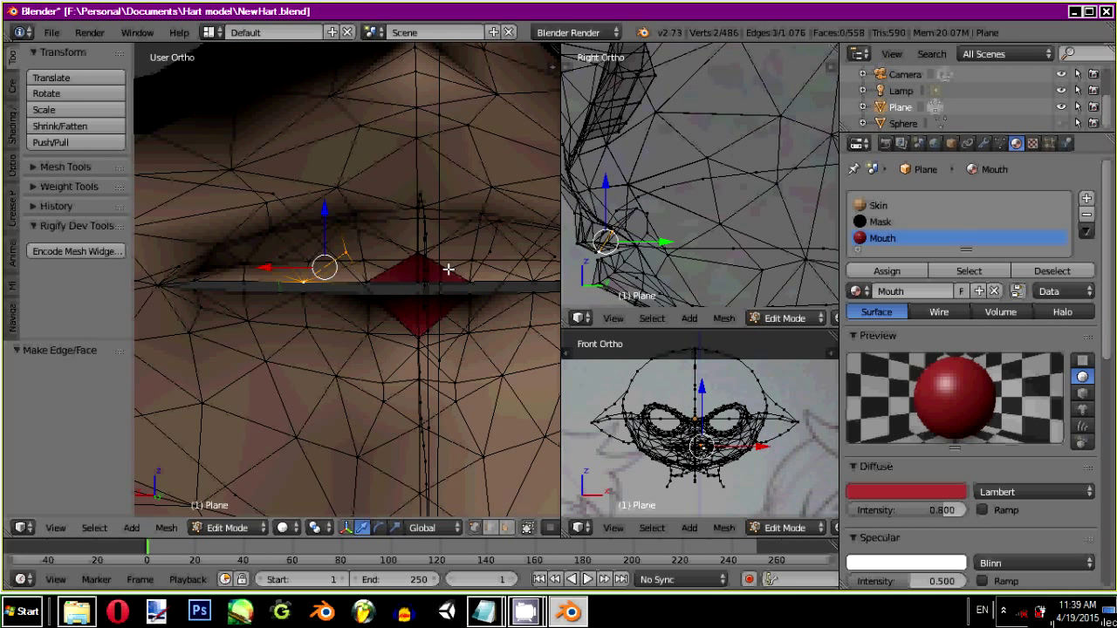
{"action": "right_click", "coordinate": [494, 259]}
{"action": "right_click", "coordinate": [536, 284], "text": "shift"}
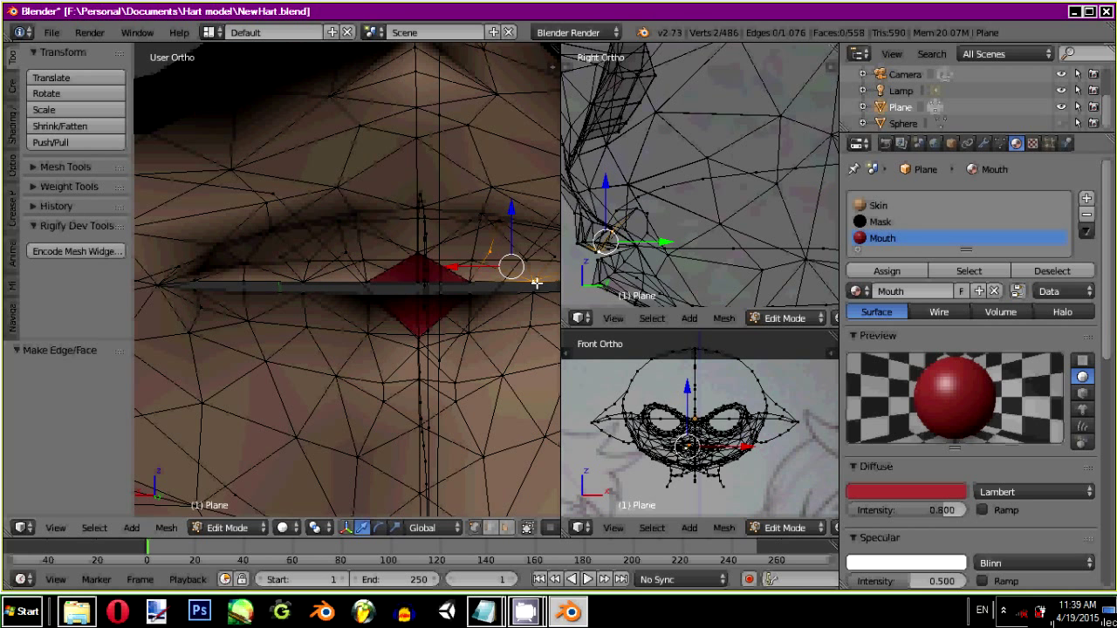
{"action": "key", "text": "f"}
Step: Join one vertex of the new pair with edges to its outer neighbouring inner vertex and to the upper lip's centre vertex
{"action": "right_click", "coordinate": [492, 251]}
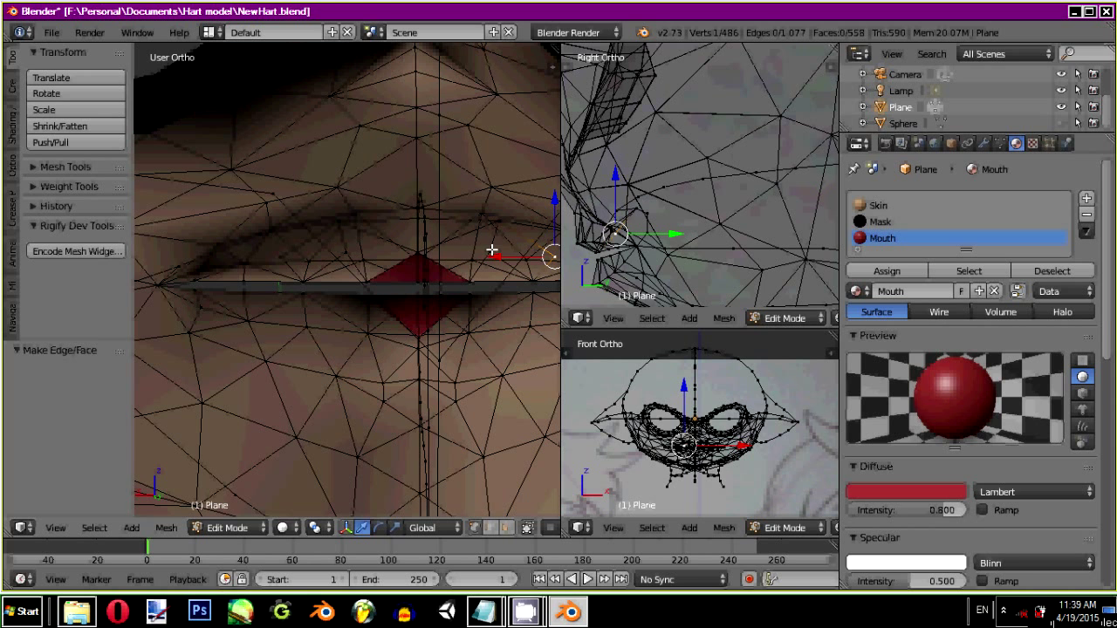
{"action": "right_click", "coordinate": [502, 247]}
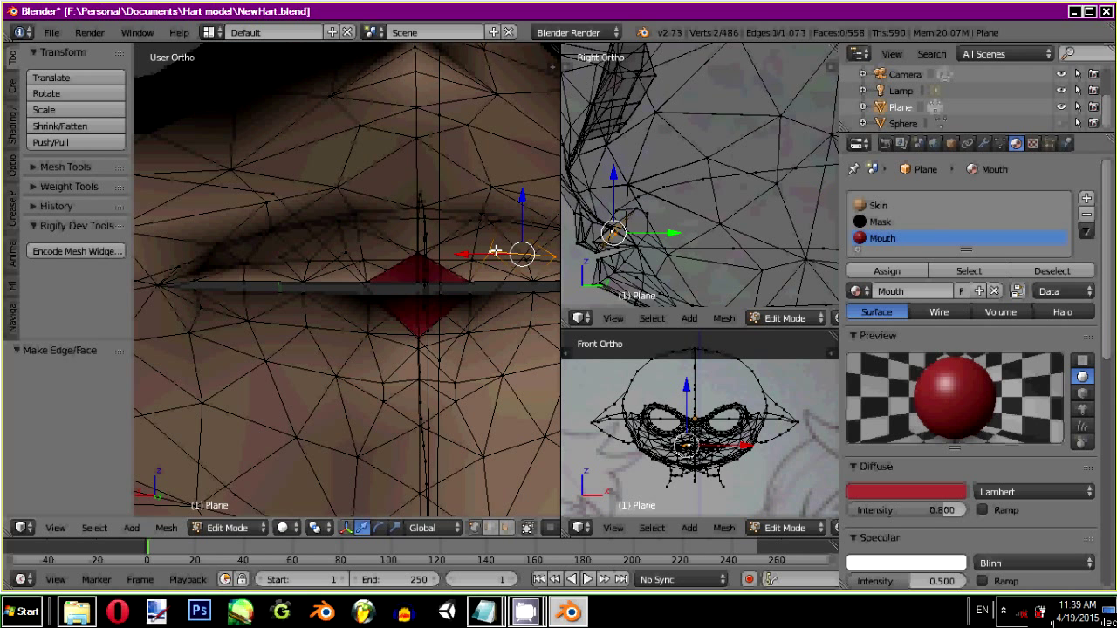
{"action": "key", "text": "f"}
{"action": "right_click", "coordinate": [488, 251]}
{"action": "middle_click_drag", "start_coordinate": [397, 271], "coordinate": [424, 289]}
{"action": "scroll", "coordinate": [382, 227], "scroll_direction": "up", "scroll_amount": 1}
{"action": "right_click", "coordinate": [397, 243]}
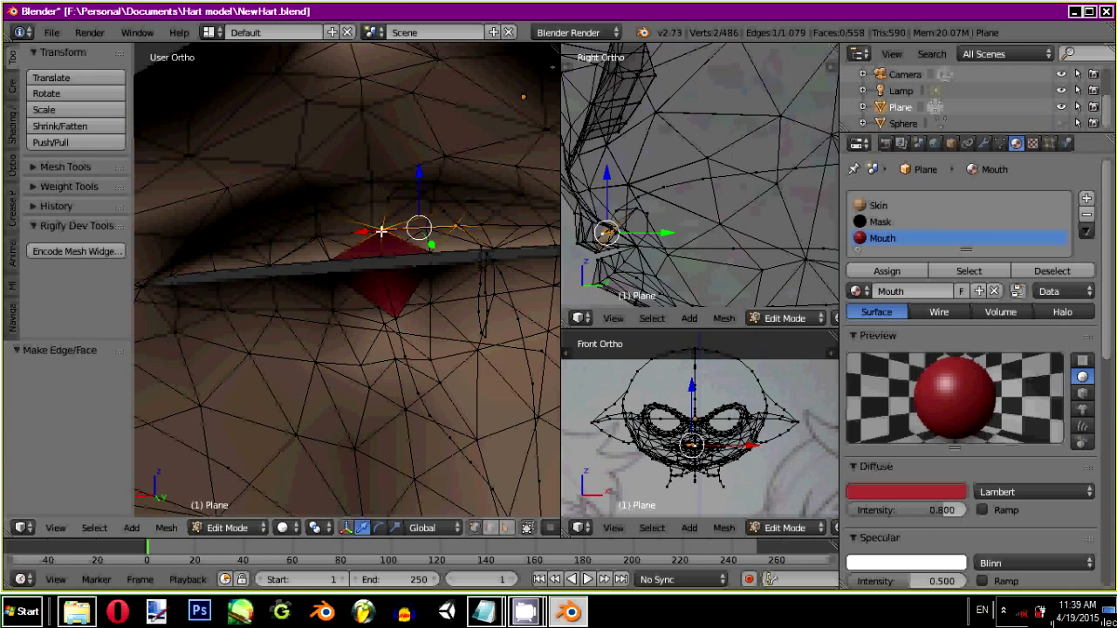
Step: Join the opposite vertex of the pair with edges to the upper lip's centre vertex and to its outer neighbouring inner vertex
{"action": "right_click", "coordinate": [347, 236], "text": "shift"}
{"action": "key", "text": "f"}
{"action": "right_click", "coordinate": [351, 244]}
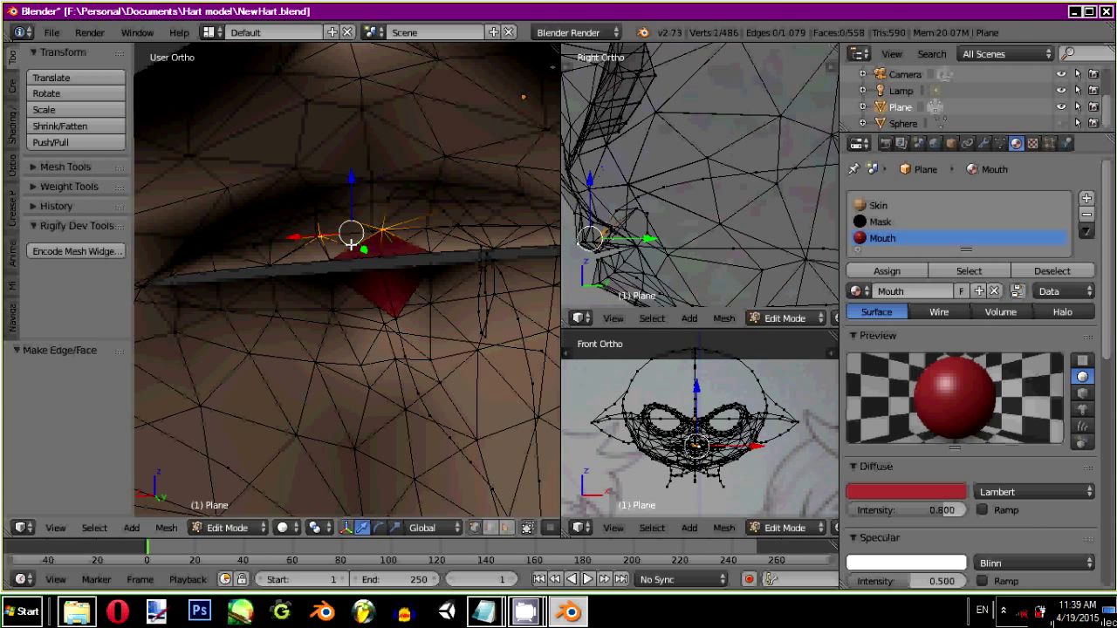
{"action": "right_click", "coordinate": [342, 243], "text": "shift"}
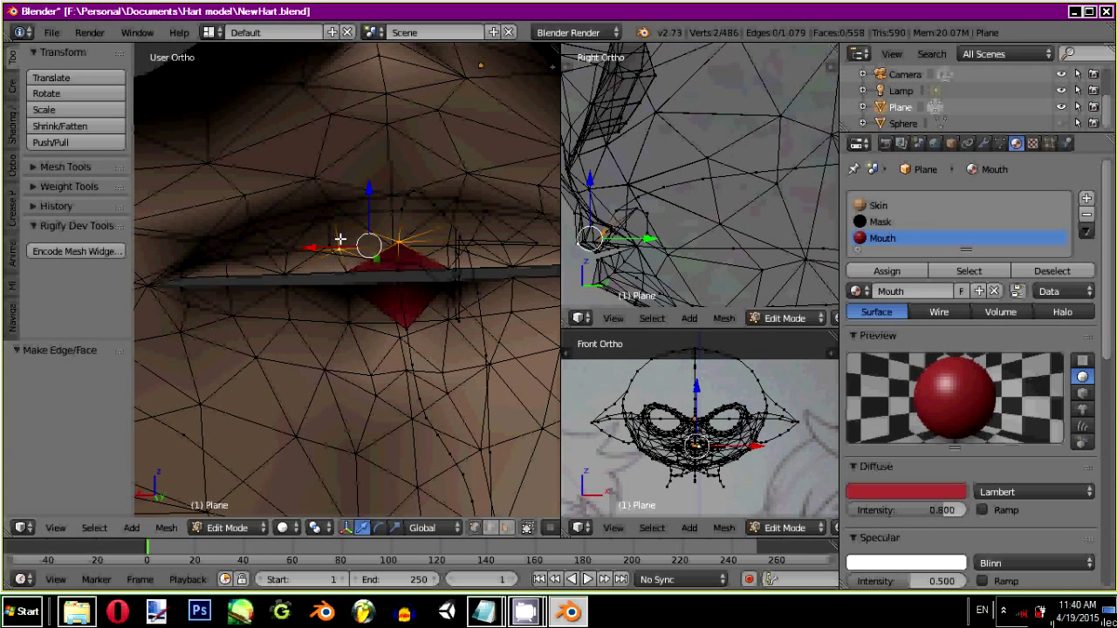
{"action": "key", "text": "f"}
{"action": "right_click", "coordinate": [333, 246]}
{"action": "right_click", "coordinate": [270, 254], "text": "shift"}
{"action": "key", "text": "f"}
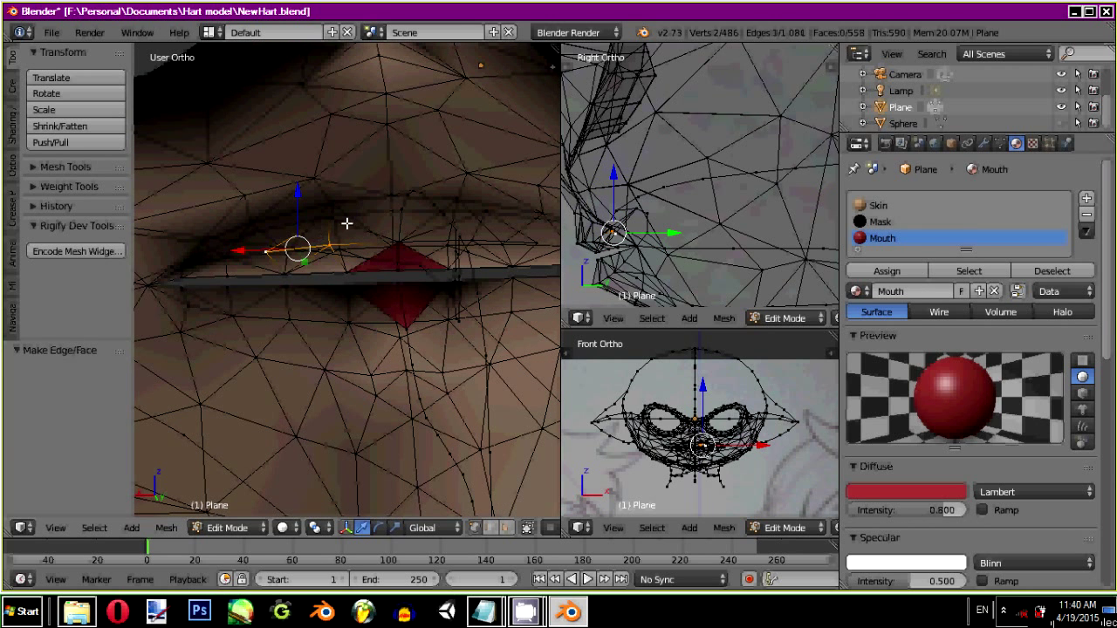
{"action": "scroll", "coordinate": [463, 275], "scroll_direction": "down", "scroll_amount": 2}
{"action": "scroll", "coordinate": [462, 275], "scroll_direction": "up", "scroll_amount": 6}
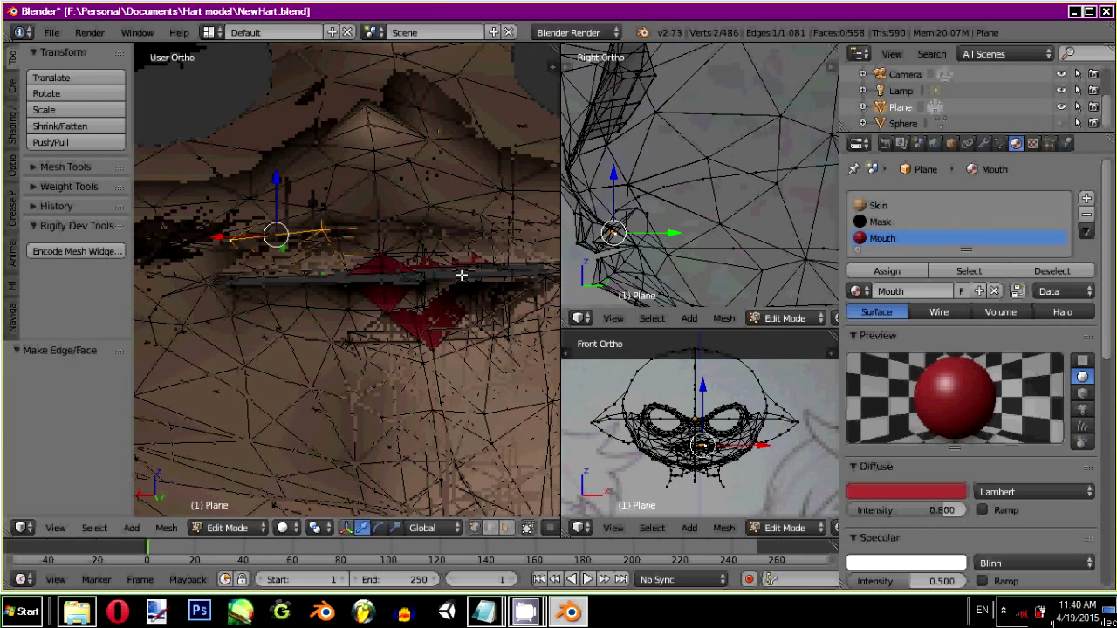
Step: Connect the outermost inner vertex behind the lip with an edge to the adjacent upper lip vertex toward the mouth corner
{"action": "middle_click_drag", "start_coordinate": [462, 275], "coordinate": [327, 246]}
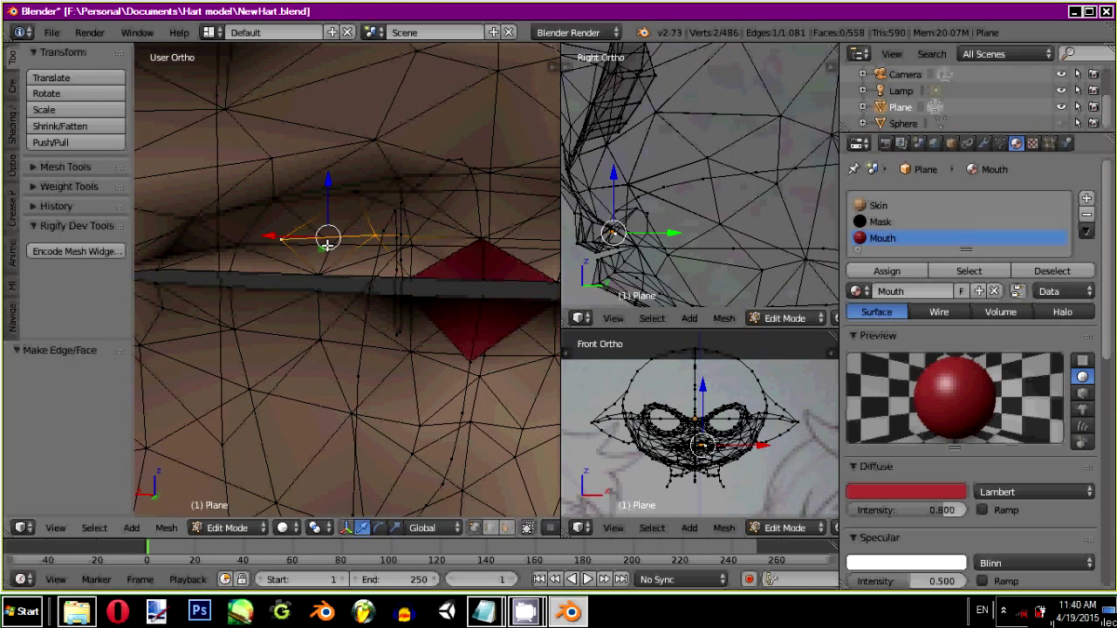
{"action": "right_click", "coordinate": [281, 237]}
{"action": "right_click", "coordinate": [236, 268], "text": "shift"}
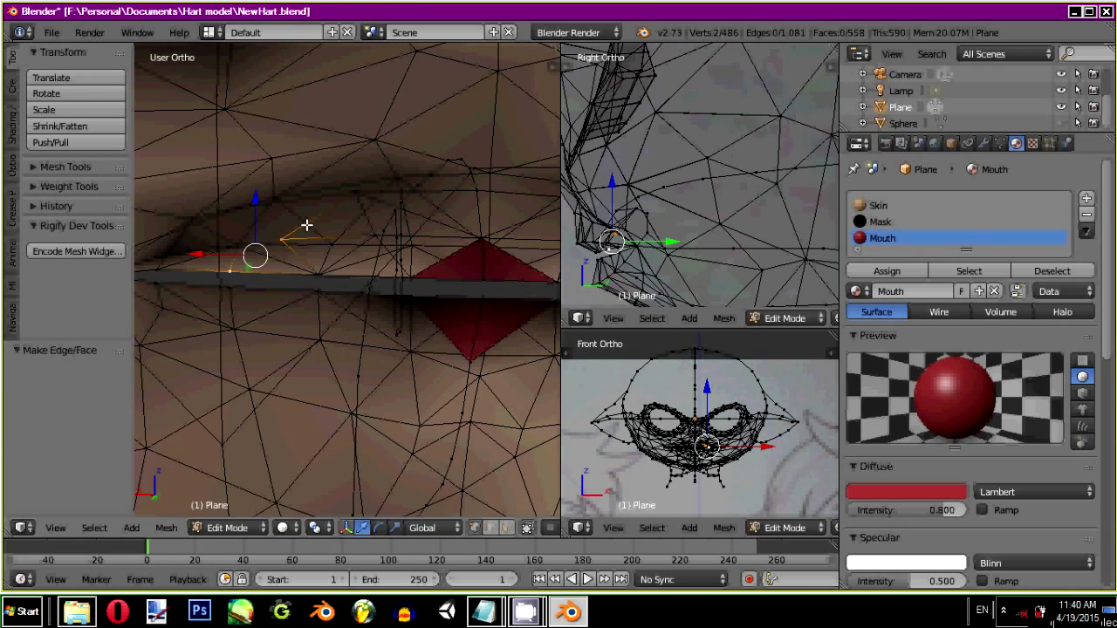
{"action": "middle_click_drag", "start_coordinate": [556, 351], "coordinate": [536, 324]}
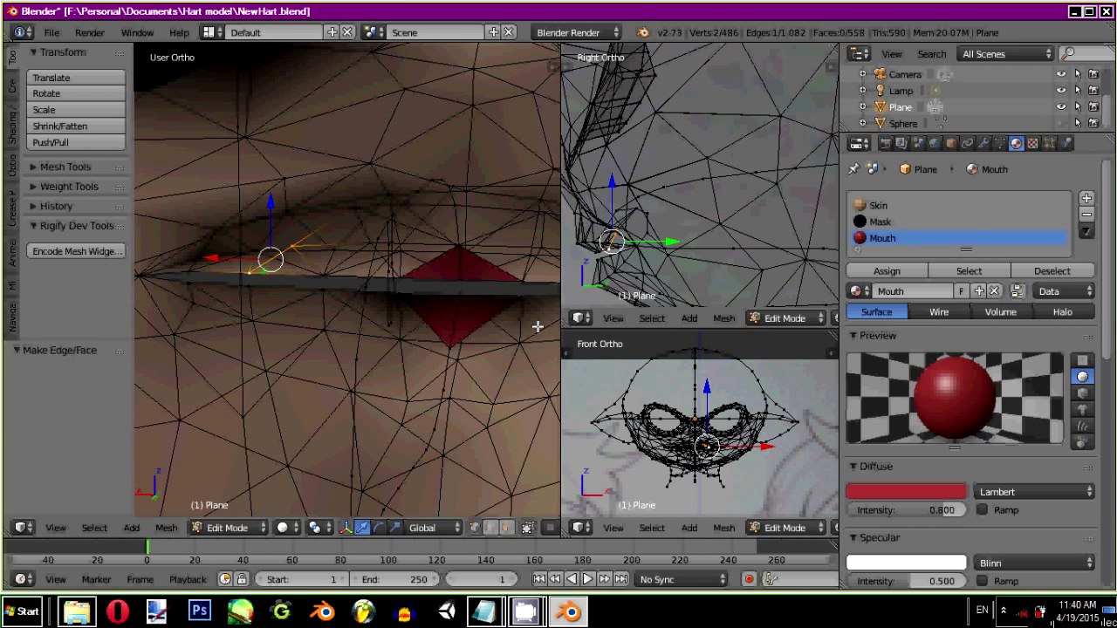
Step: Connect the matching inner vertex on the opposite side with an edge to its upper lip vertex toward the mouth corner
{"action": "middle_click_drag", "start_coordinate": [470, 301], "coordinate": [532, 295]}
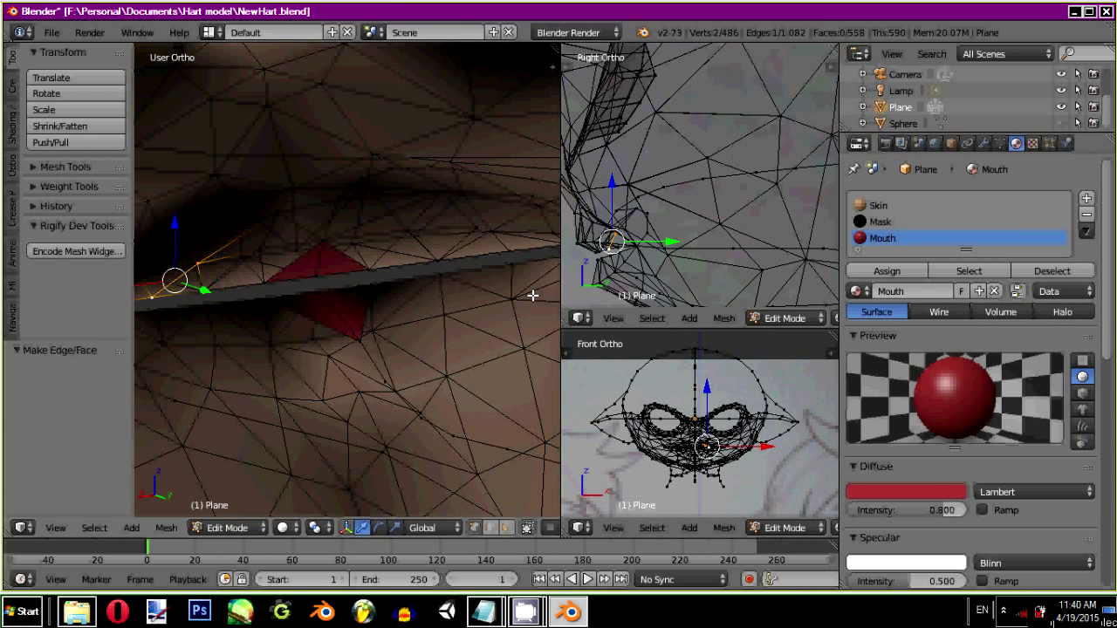
{"action": "right_click", "coordinate": [476, 227]}
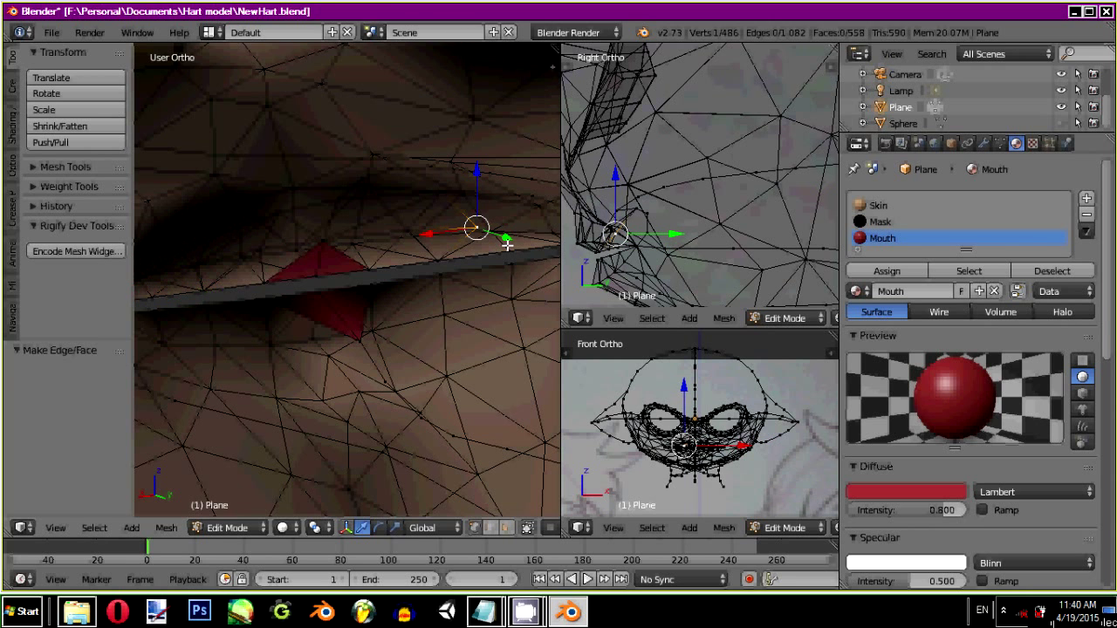
{"action": "right_click", "coordinate": [507, 245], "text": "shift"}
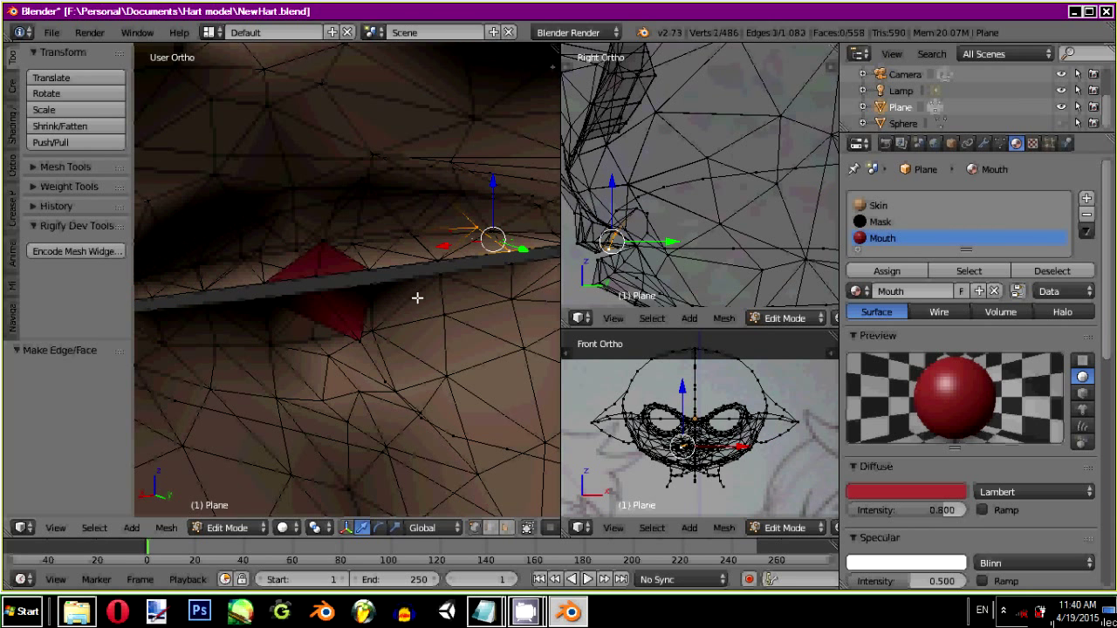
Step: Extrude the two outer upper lip vertices, one on each side of the mouth, 0.017 upward along Z
{"action": "mouse_move", "coordinate": [361, 287]}
{"action": "middle_mouse_down"}
{"action": "mouse_move", "coordinate": [381, 292]}
{"action": "mouse_move", "coordinate": [270, 287]}
{"action": "mouse_move", "coordinate": [280, 324]}
{"action": "mouse_move", "coordinate": [300, 304]}
{"action": "mouse_move", "coordinate": [279, 271]}
{"action": "mouse_move", "coordinate": [272, 286]}
{"action": "middle_mouse_up"}
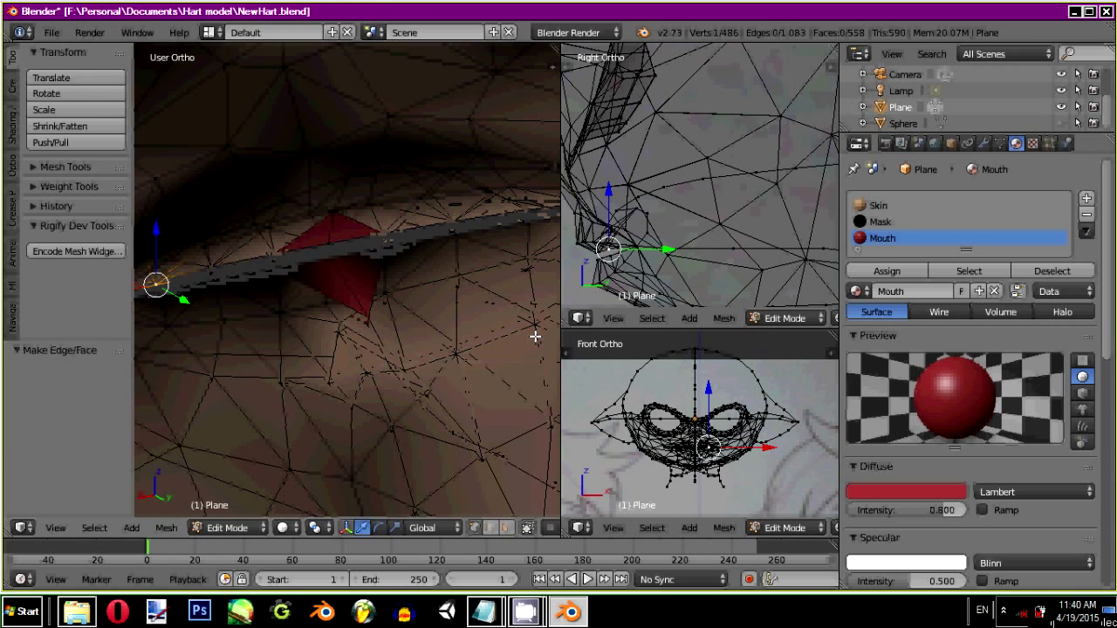
{"action": "middle_click_drag", "start_coordinate": [535, 336], "coordinate": [495, 193]}
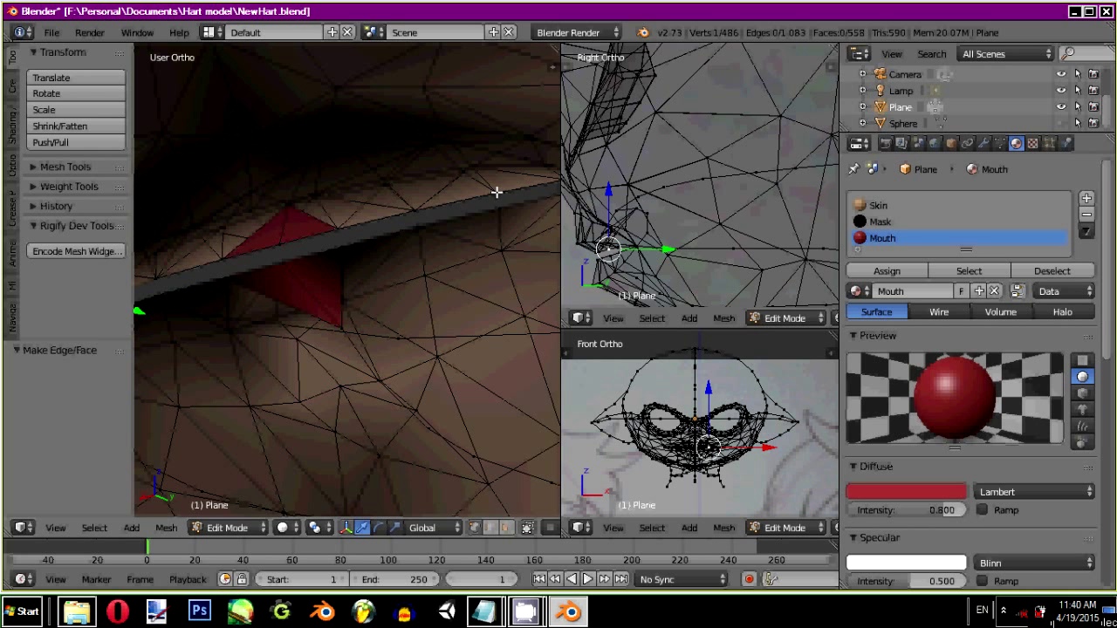
{"action": "right_click", "coordinate": [495, 191], "text": "shift"}
{"action": "mouse_move", "coordinate": [406, 235]}
{"action": "middle_mouse_down"}
{"action": "mouse_move", "coordinate": [325, 213]}
{"action": "mouse_move", "coordinate": [422, 229]}
{"action": "middle_mouse_up"}
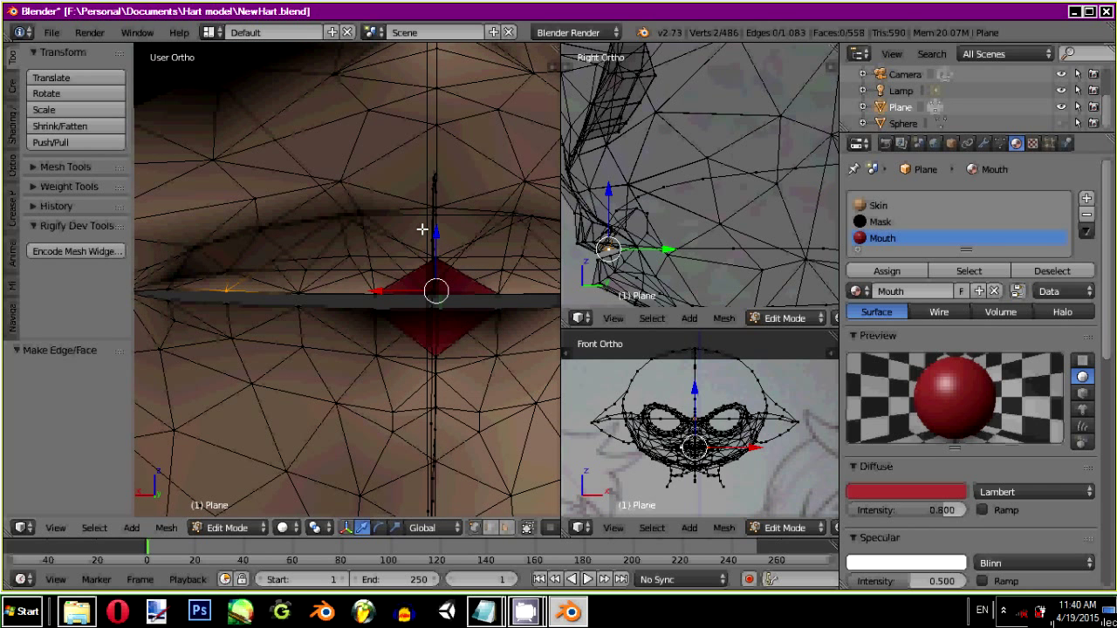
{"action": "key", "text": "e"}
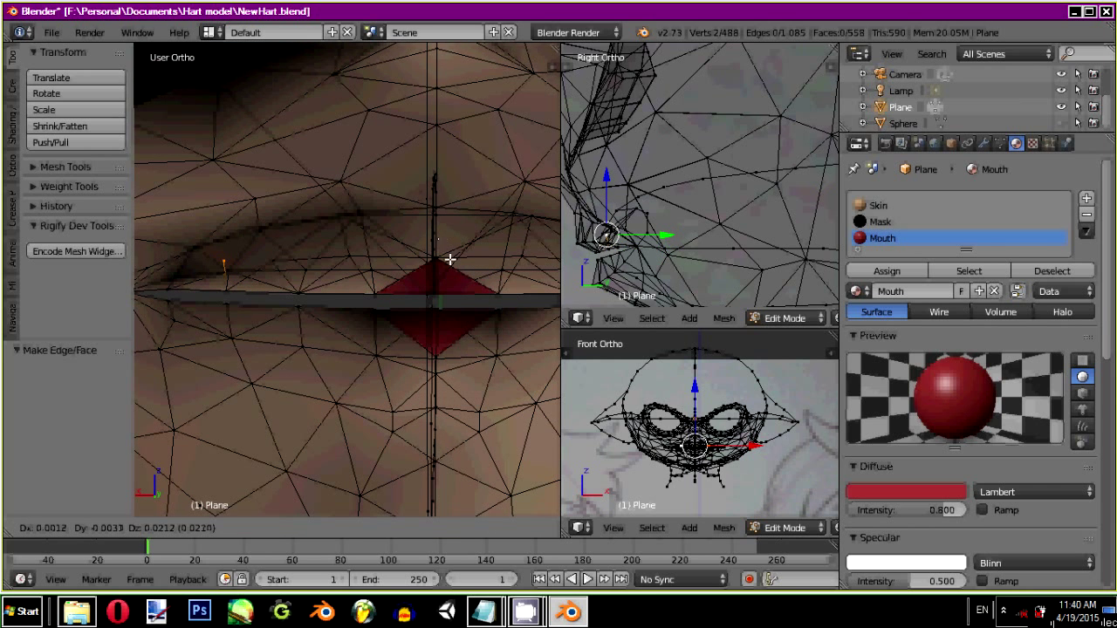
{"action": "key", "text": "z"}
{"action": "left_click", "coordinate": [436, 267]}
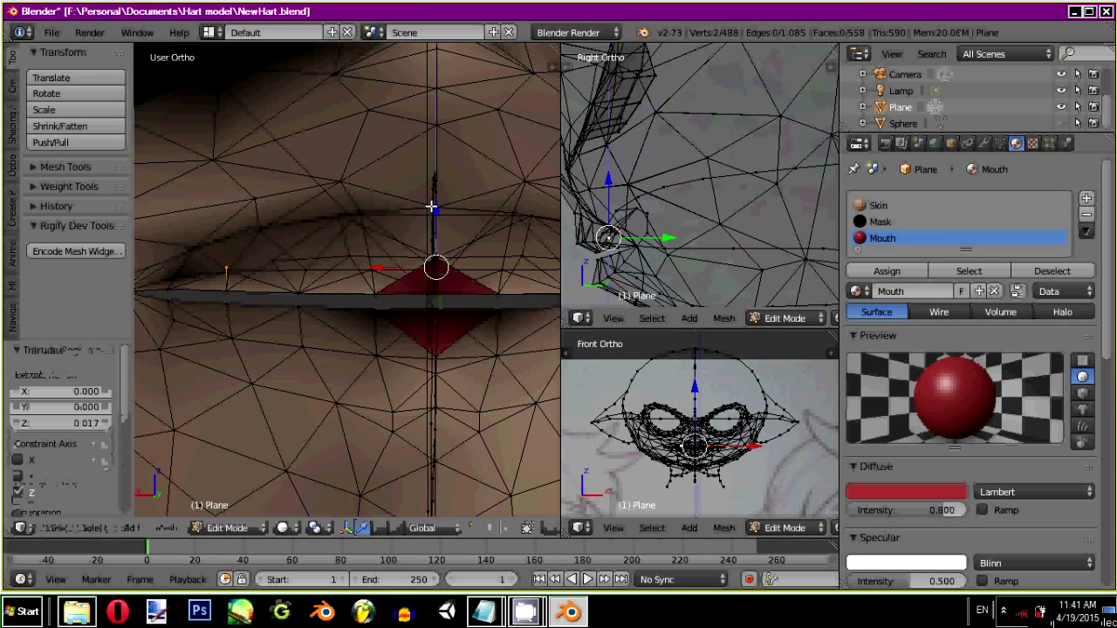
Step: Scale the extruded vertex pair outward by 1.091
{"action": "key", "text": "s"}
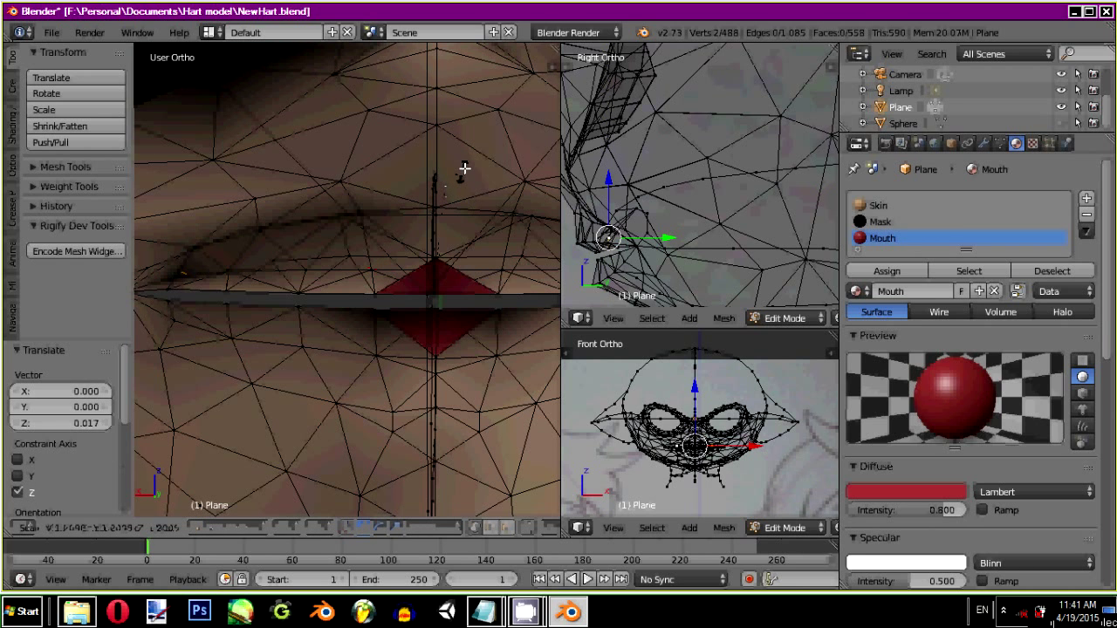
{"action": "key", "text": "s"}
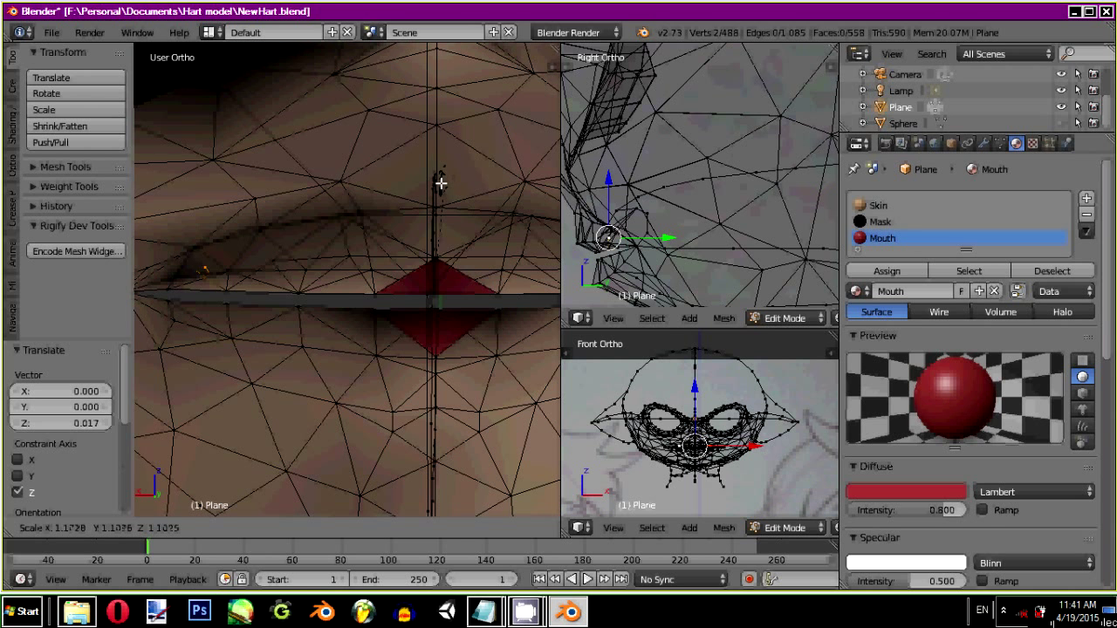
{"action": "left_click", "coordinate": [441, 185]}
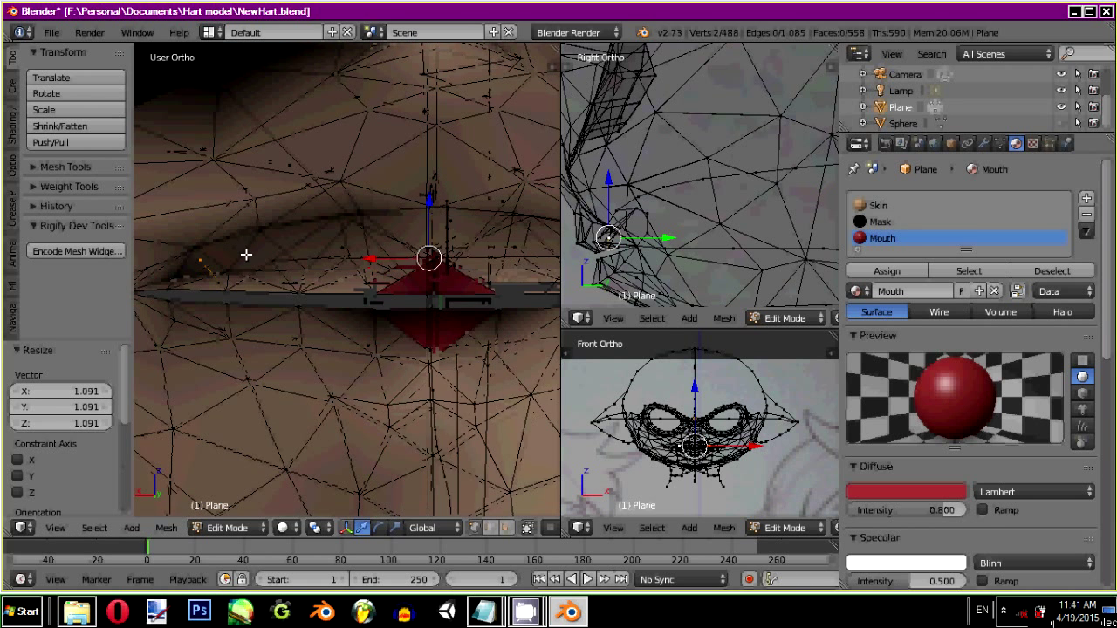
Step: Undo the scaling and the extrusion of the outer lip vertex pair
{"action": "middle_click_drag", "start_coordinate": [246, 254], "coordinate": [223, 263]}
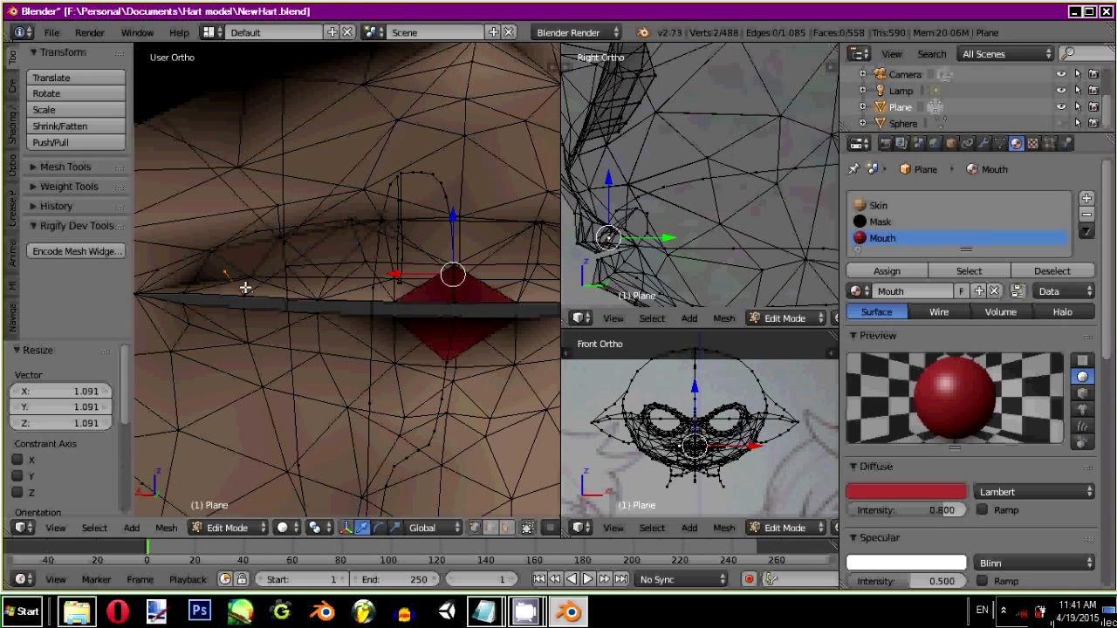
{"action": "right_click", "coordinate": [245, 287]}
{"action": "key", "text": "ctrl+z"}
Step: Fill a triangular face between the top and side vertices of the red upper centre face and the adjacent inner vertex
{"action": "middle_click_drag", "start_coordinate": [250, 300], "coordinate": [344, 200]}
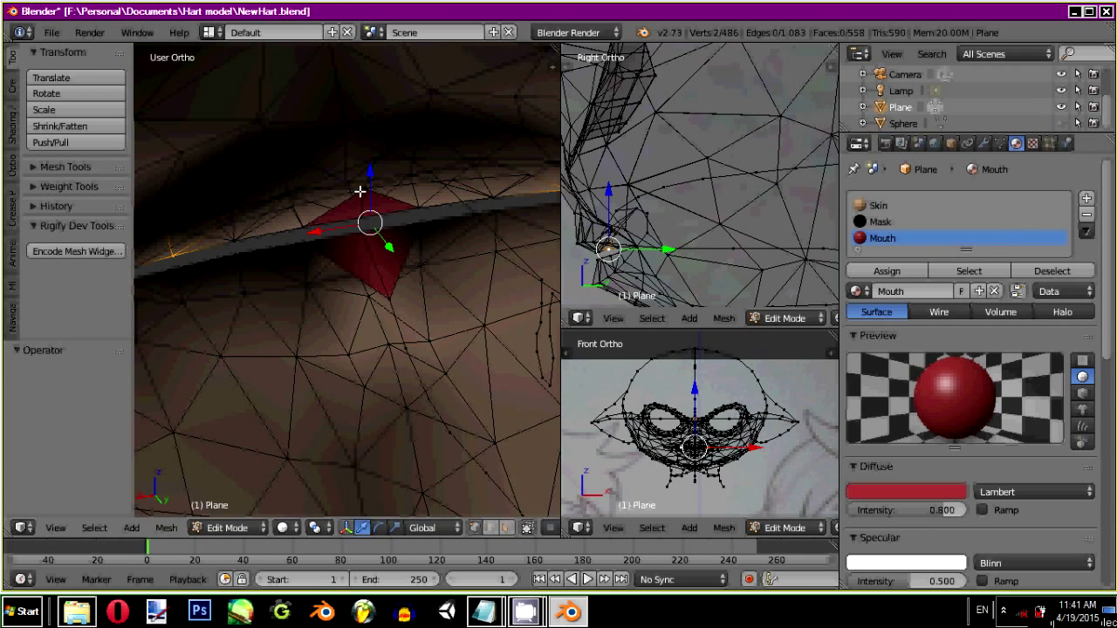
{"action": "right_click", "coordinate": [361, 191]}
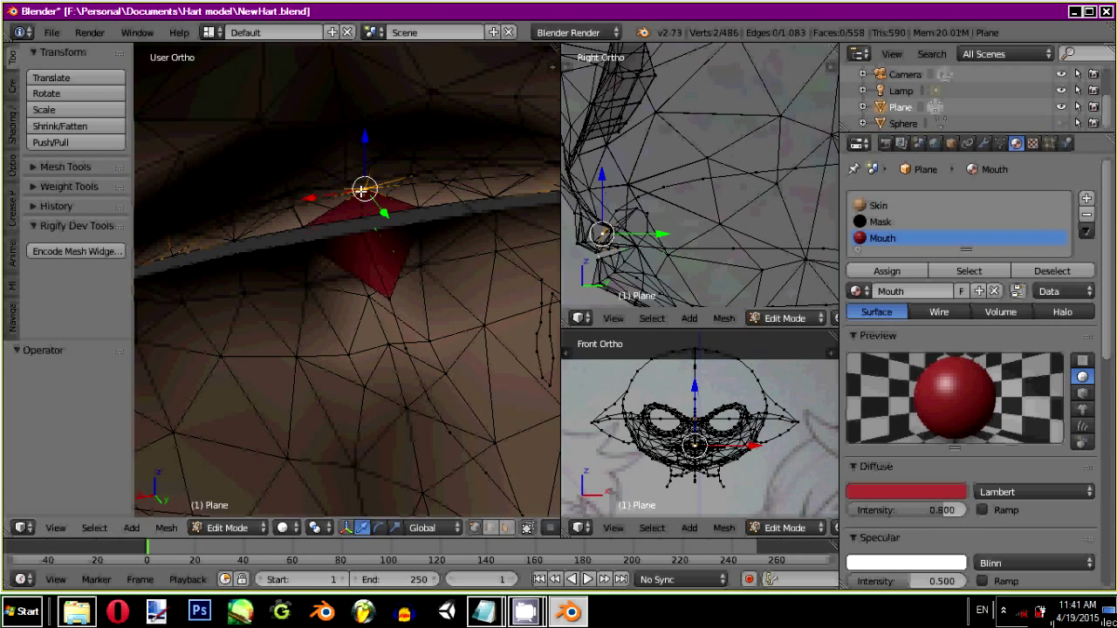
{"action": "right_click", "coordinate": [303, 228], "text": "shift"}
{"action": "right_click", "coordinate": [294, 208], "text": "shift"}
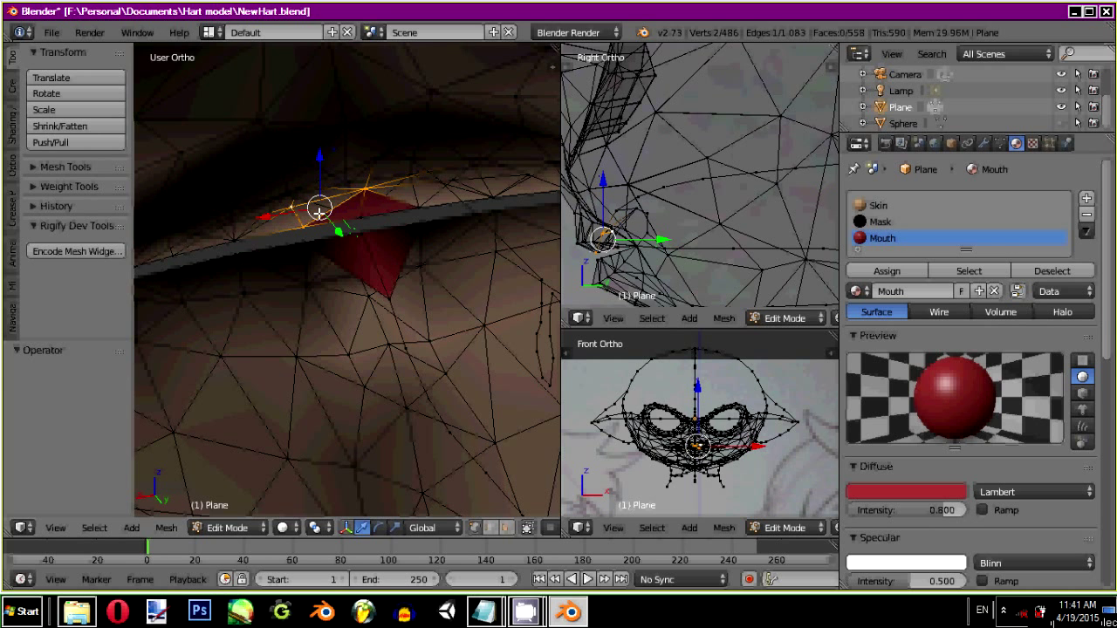
{"action": "right_click", "coordinate": [351, 222], "text": "shift"}
{"action": "key", "text": "f"}
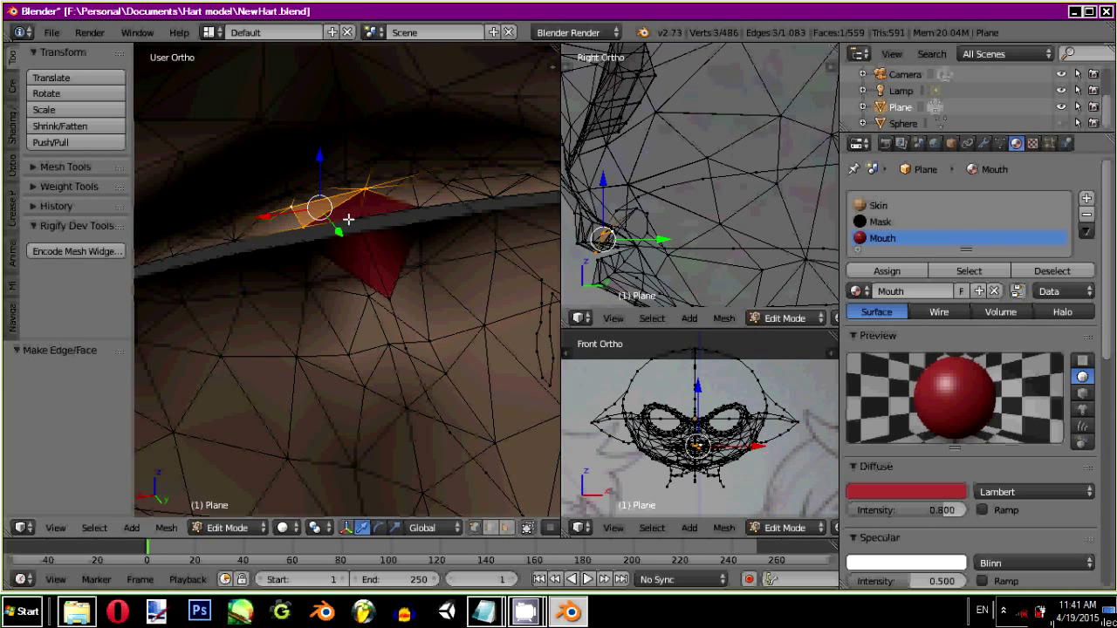
{"action": "middle_click_drag", "start_coordinate": [330, 195], "coordinate": [324, 177]}
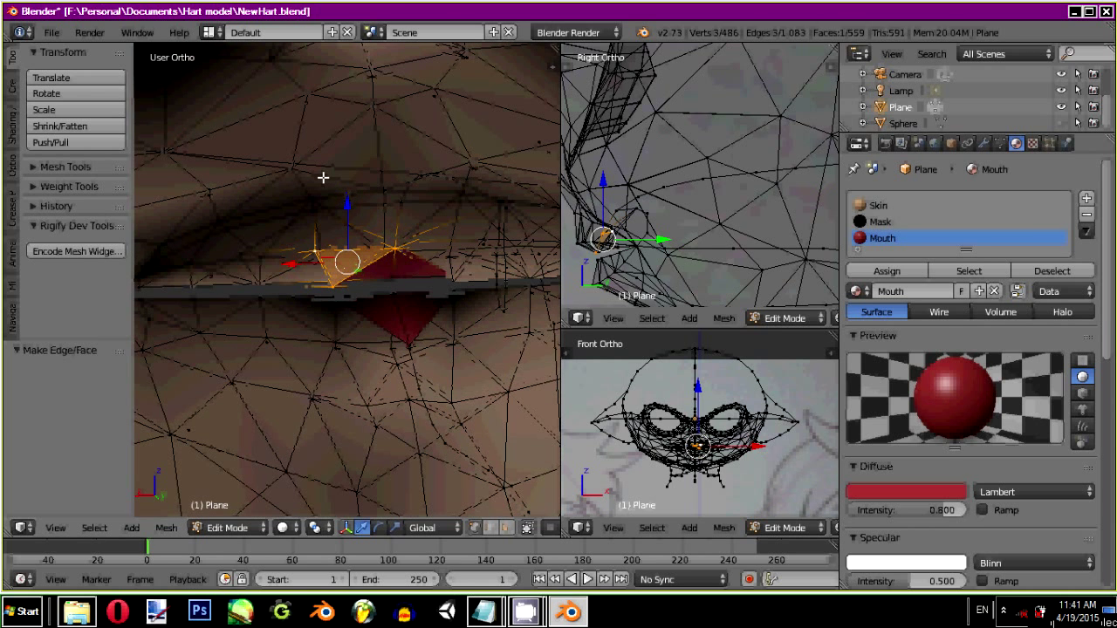
{"action": "right_click", "coordinate": [395, 253], "text": "shift"}
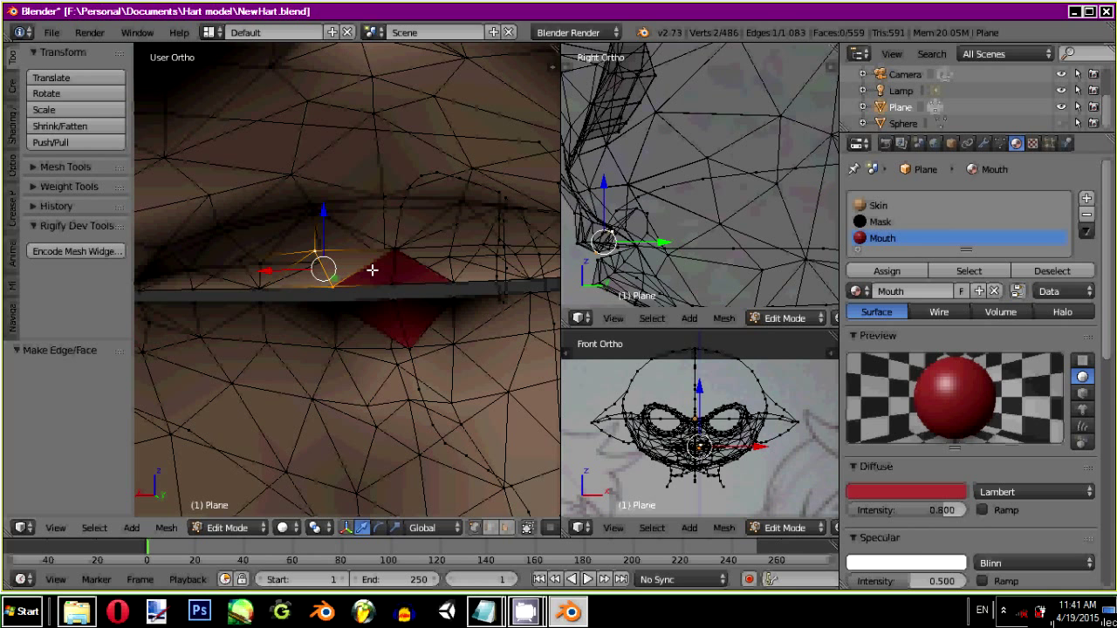
{"action": "right_click", "coordinate": [372, 271], "text": "shift"}
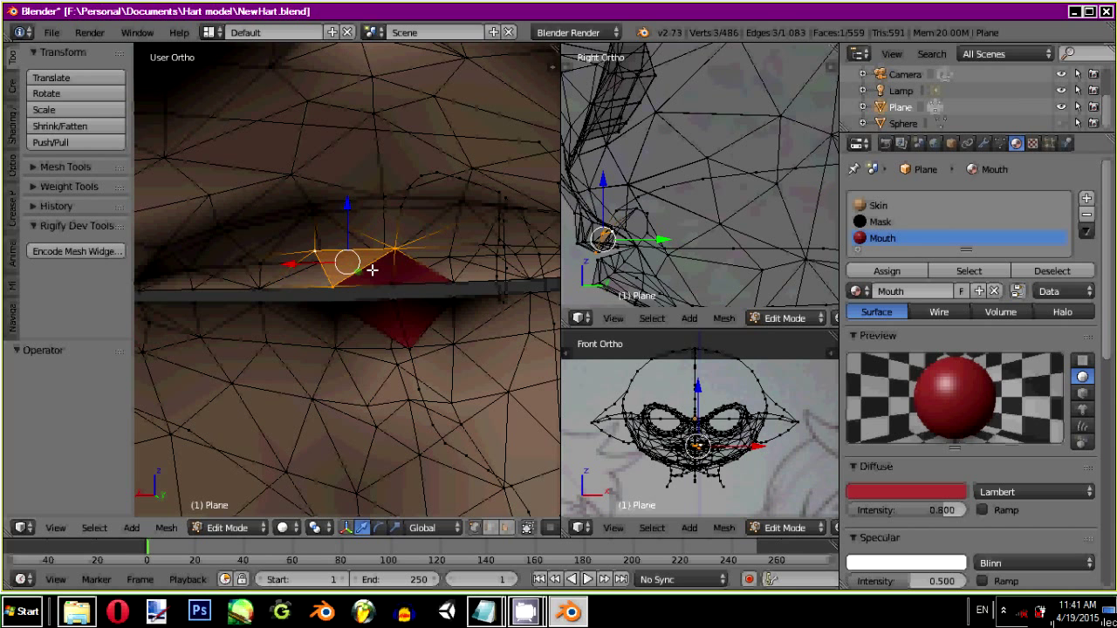
{"action": "key", "text": "ctrl+z"}
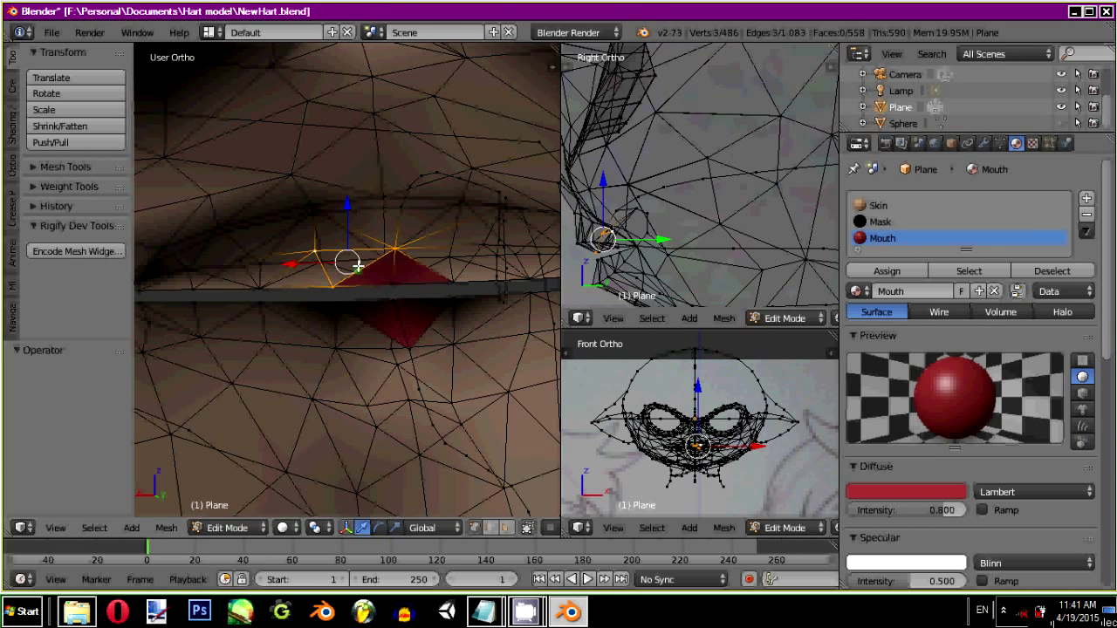
{"action": "key", "text": "f"}
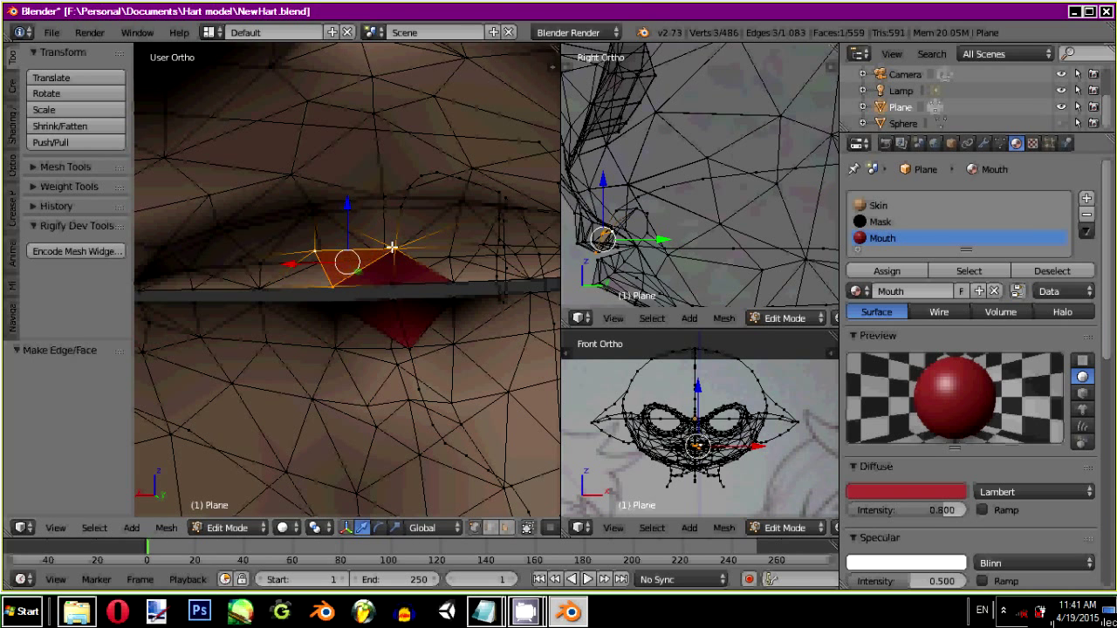
Step: Fill two more triangular faces toward the mouth corner, using the next upper lip vertex and the next inner vertex
{"action": "left_click", "coordinate": [320, 269]}
{"action": "right_click", "coordinate": [264, 290], "text": "shift"}
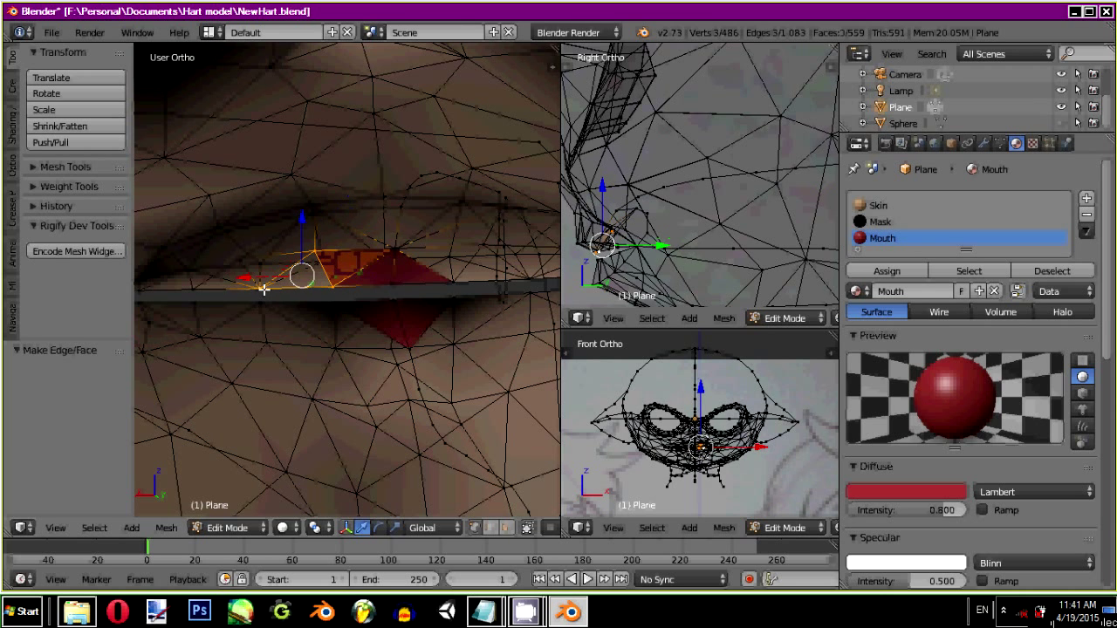
{"action": "right_click", "coordinate": [333, 289], "text": "shift"}
{"action": "right_click", "coordinate": [236, 253], "text": "shift"}
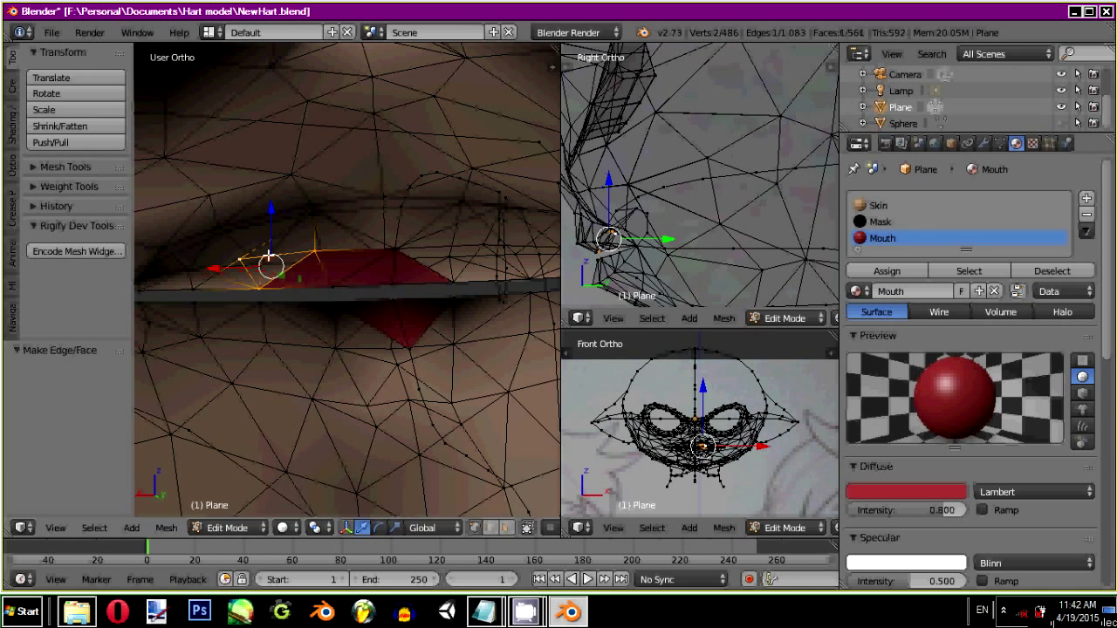
{"action": "key", "text": "f"}
Step: Fill a triangular face between the outermost inner vertex and the two upper lip vertices below it
{"action": "right_click", "coordinate": [317, 248], "text": "shift"}
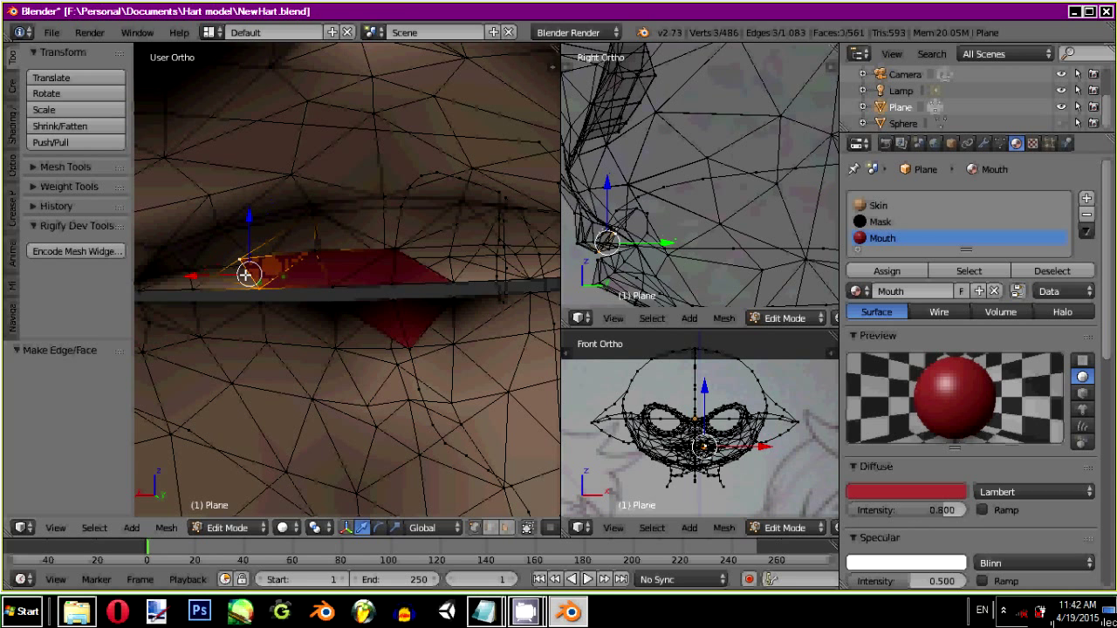
{"action": "right_click", "coordinate": [193, 288], "text": "shift"}
{"action": "key", "text": "f"}
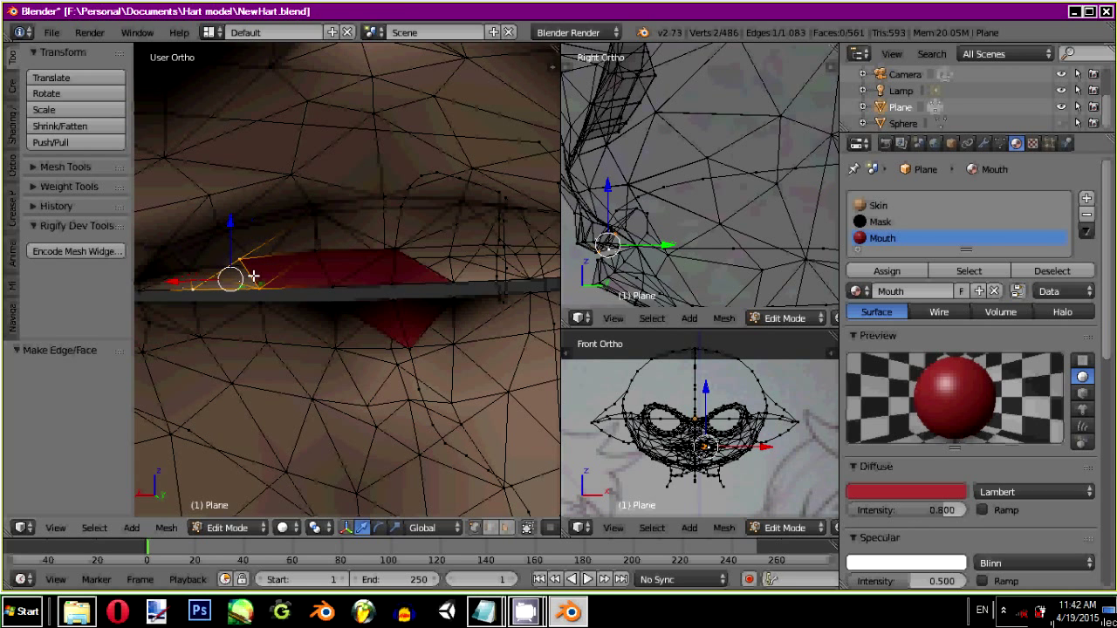
Step: Fill the matching triangular face beside the red upper centre face on the opposite side of the mouth
{"action": "right_click", "coordinate": [406, 285], "text": "shift"}
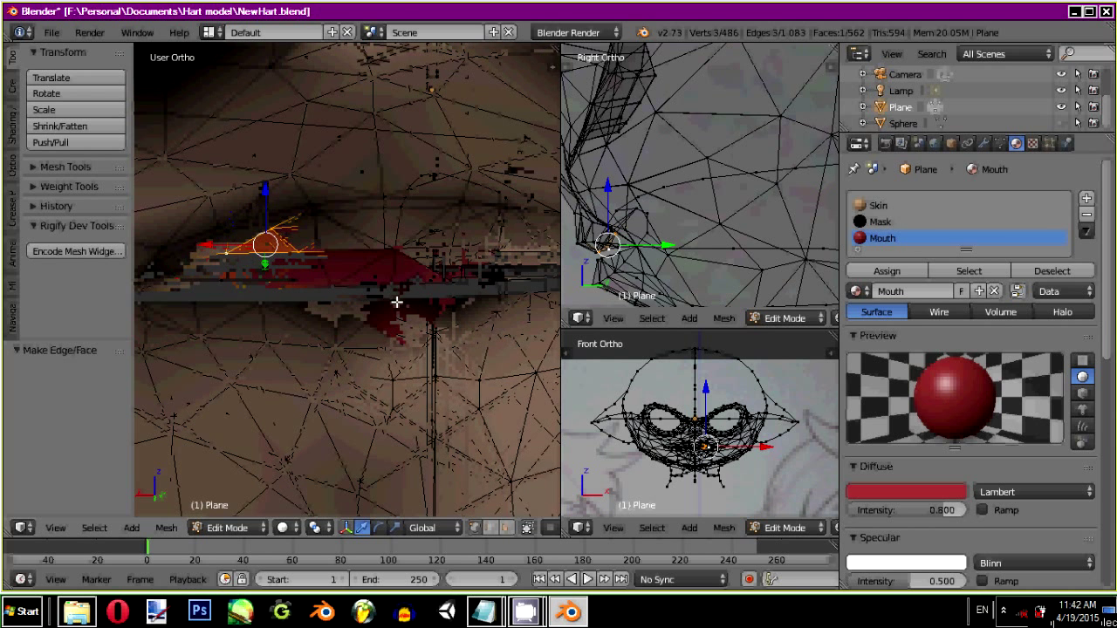
{"action": "middle_click_drag", "start_coordinate": [396, 302], "coordinate": [459, 290]}
{"action": "right_click", "coordinate": [355, 239], "text": "alt"}
{"action": "key", "text": "f"}
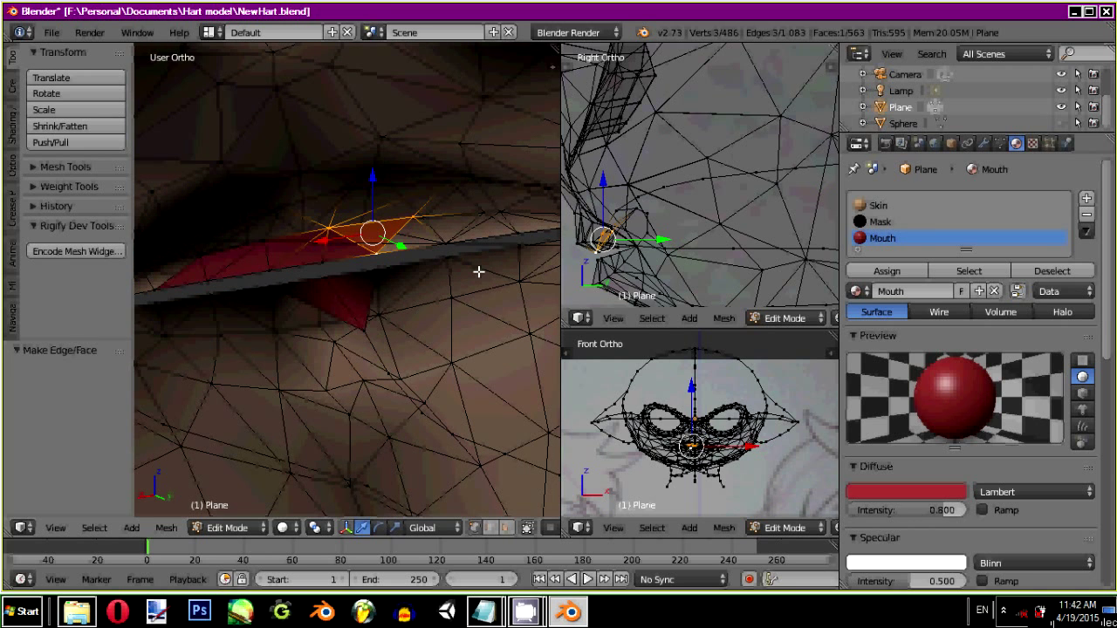
Step: Undo the last selection change and fill a triangular face between the upper inner vertex and the two upper lip vertices below it
{"action": "key", "text": "ctrl+z"}
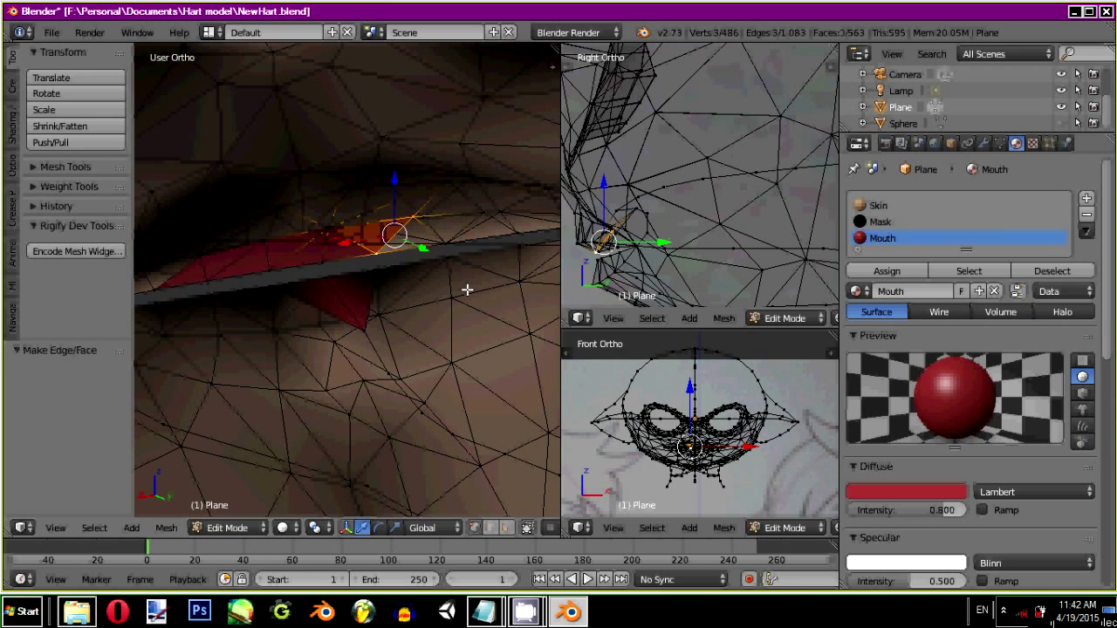
{"action": "right_click", "coordinate": [467, 289], "text": "shift"}
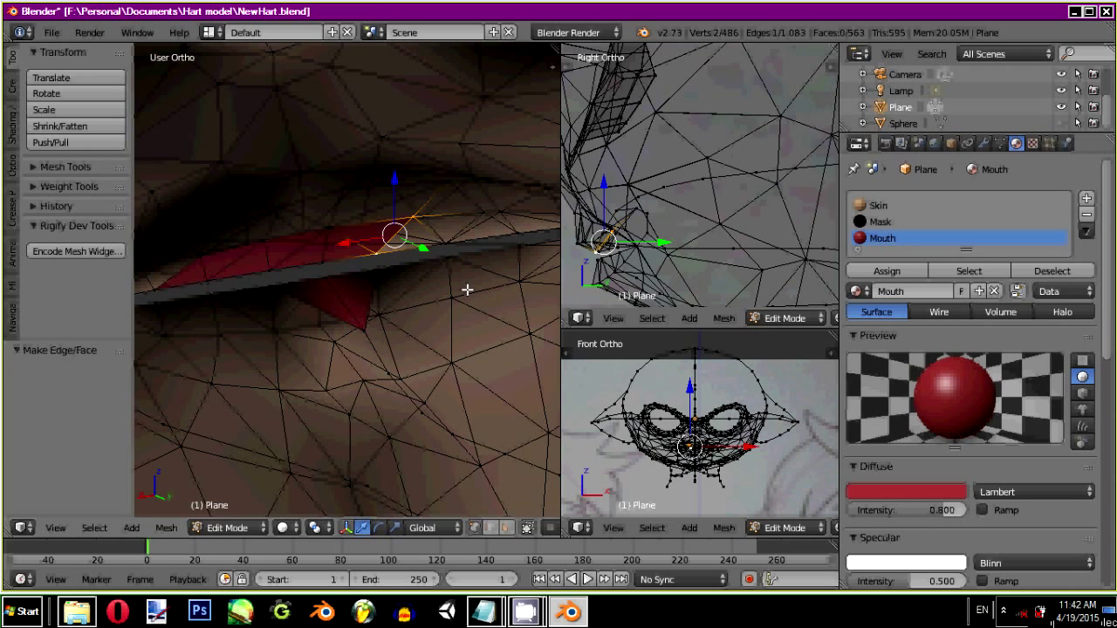
{"action": "scroll", "coordinate": [437, 285], "scroll_direction": "up", "scroll_amount": 1}
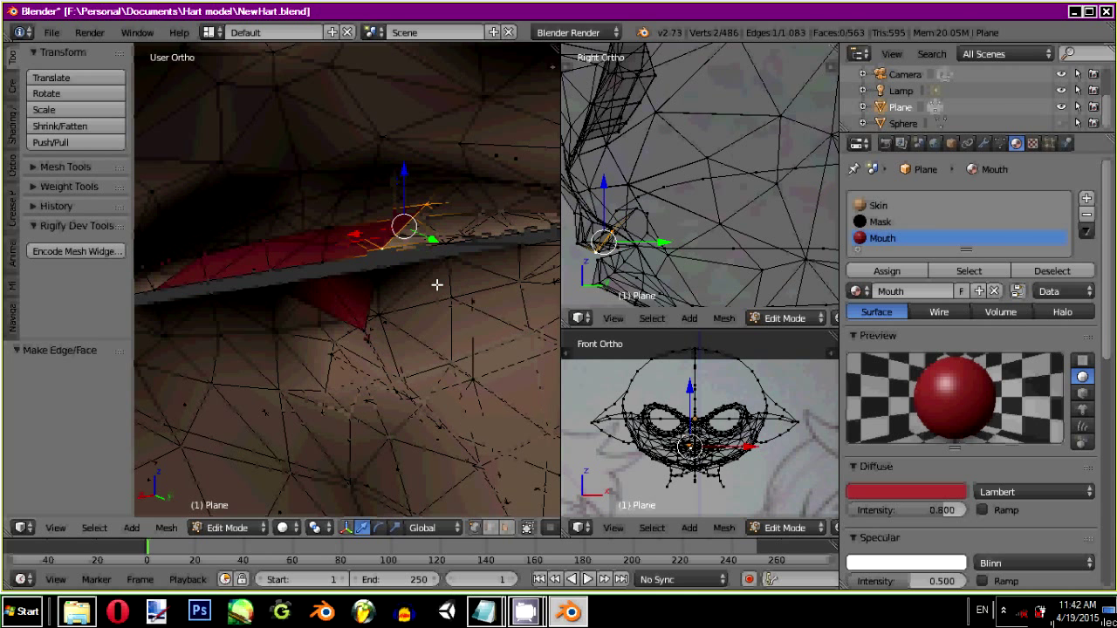
{"action": "scroll", "coordinate": [439, 269], "scroll_direction": "up", "scroll_amount": 2}
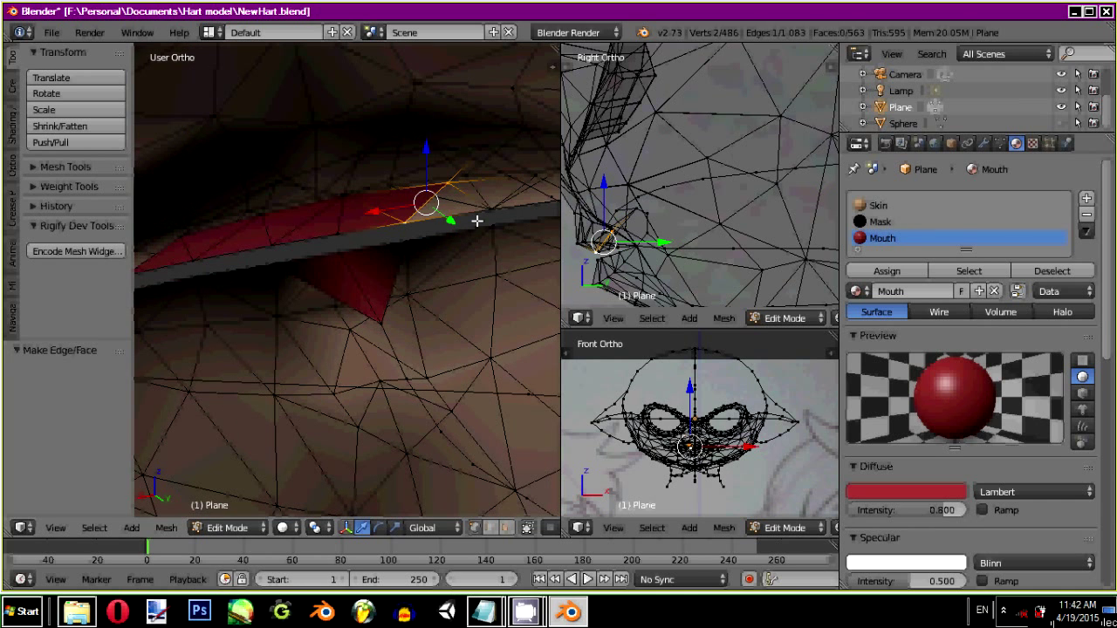
{"action": "right_click", "coordinate": [488, 211], "text": "shift"}
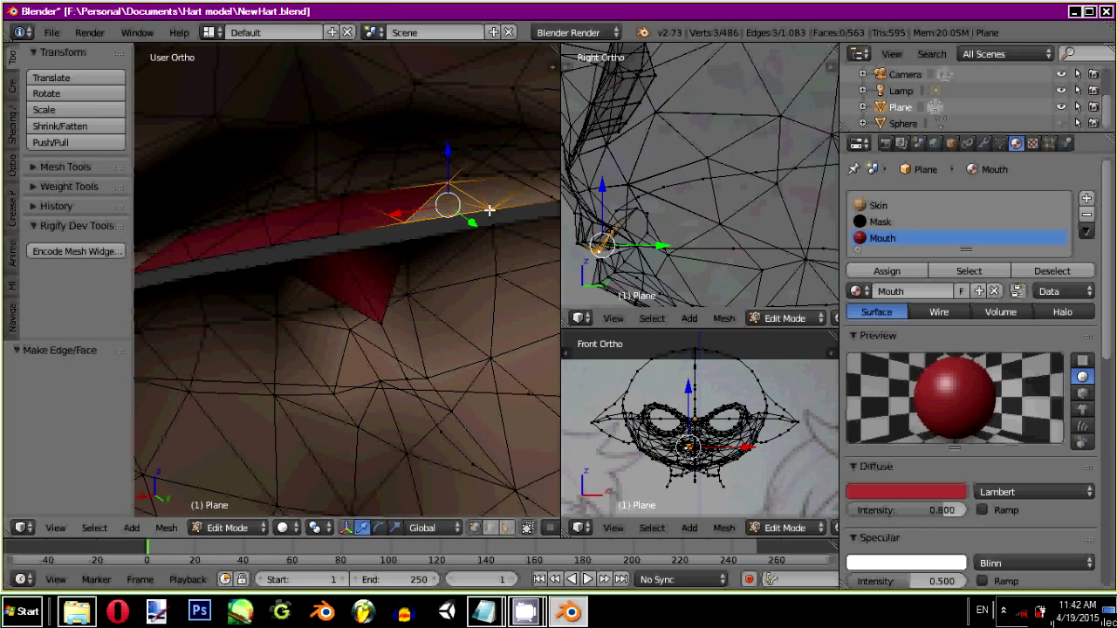
{"action": "key", "text": "f"}
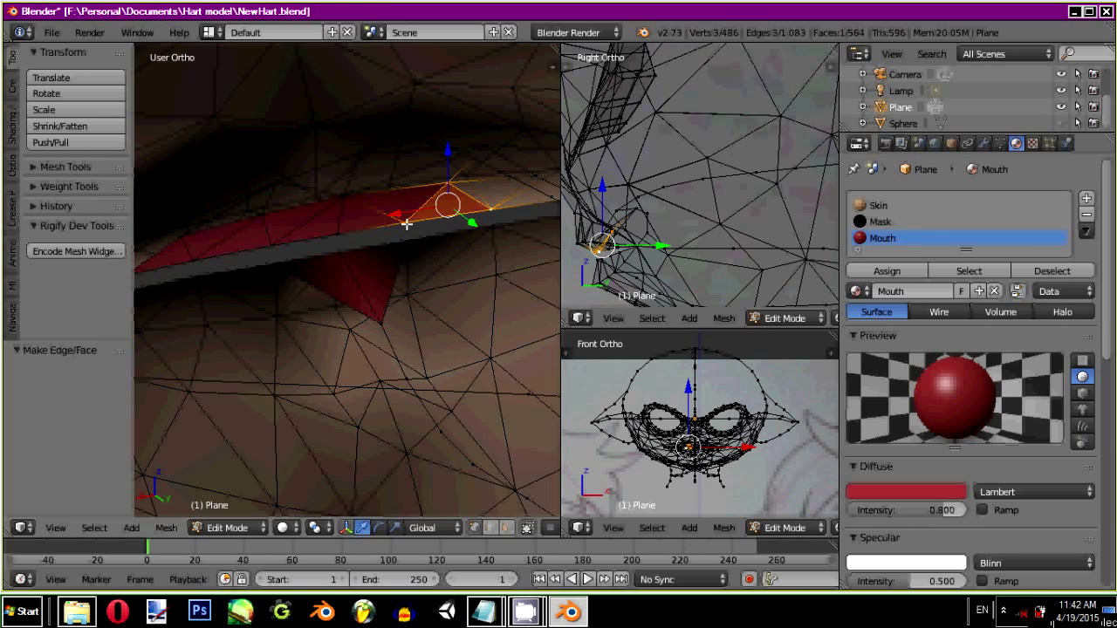
Step: Fill two more triangular faces toward the mouth corner, using the next inner vertex and the next upper lip vertex
{"action": "right_click", "coordinate": [537, 177], "text": "shift"}
{"action": "key", "text": "f"}
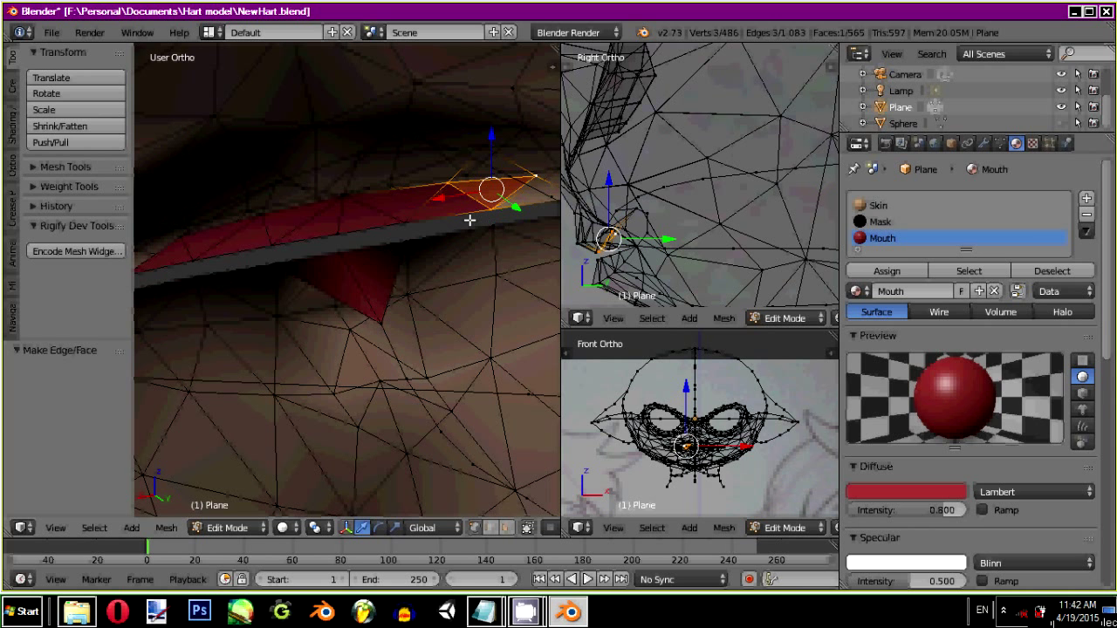
{"action": "middle_click_drag", "start_coordinate": [468, 219], "coordinate": [501, 220]}
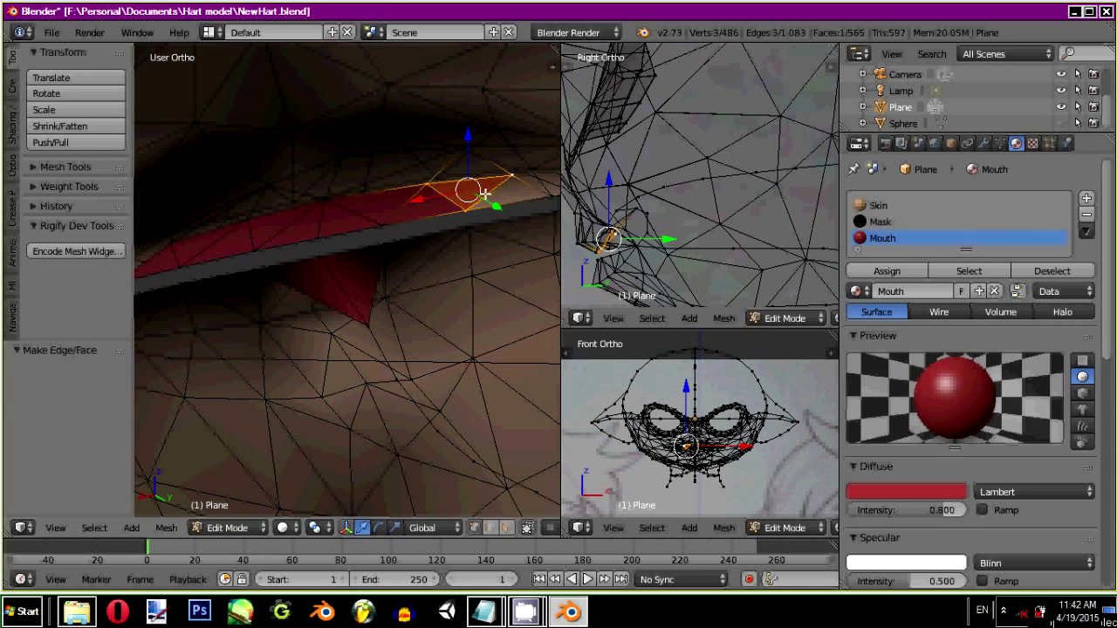
{"action": "right_click", "coordinate": [549, 198], "text": "shift"}
{"action": "right_click", "coordinate": [549, 197], "text": "shift"}
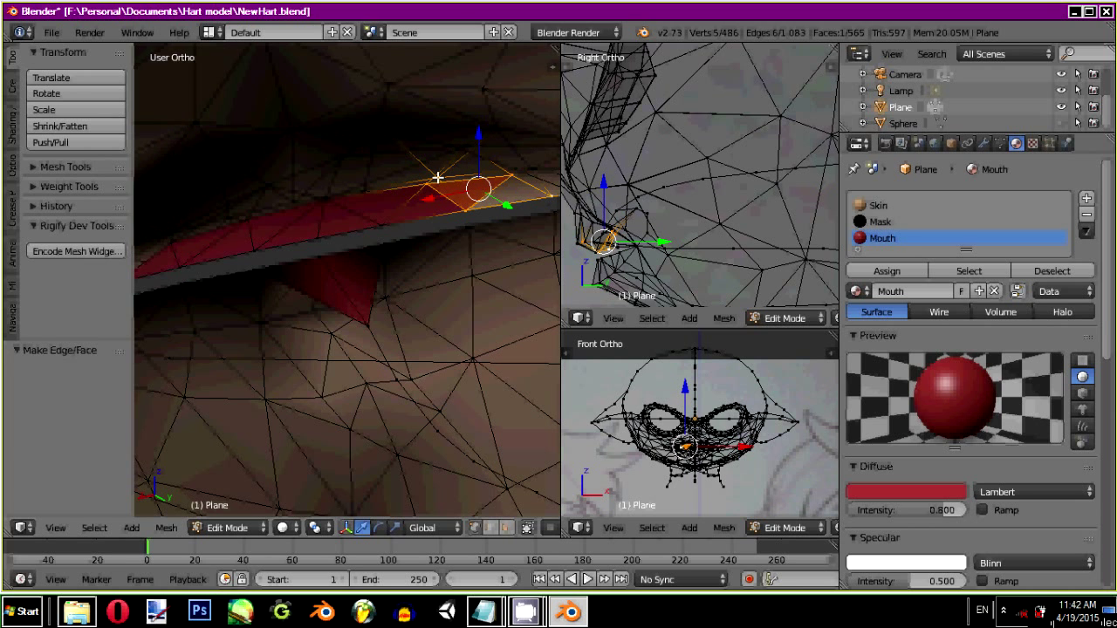
{"action": "key", "text": "f"}
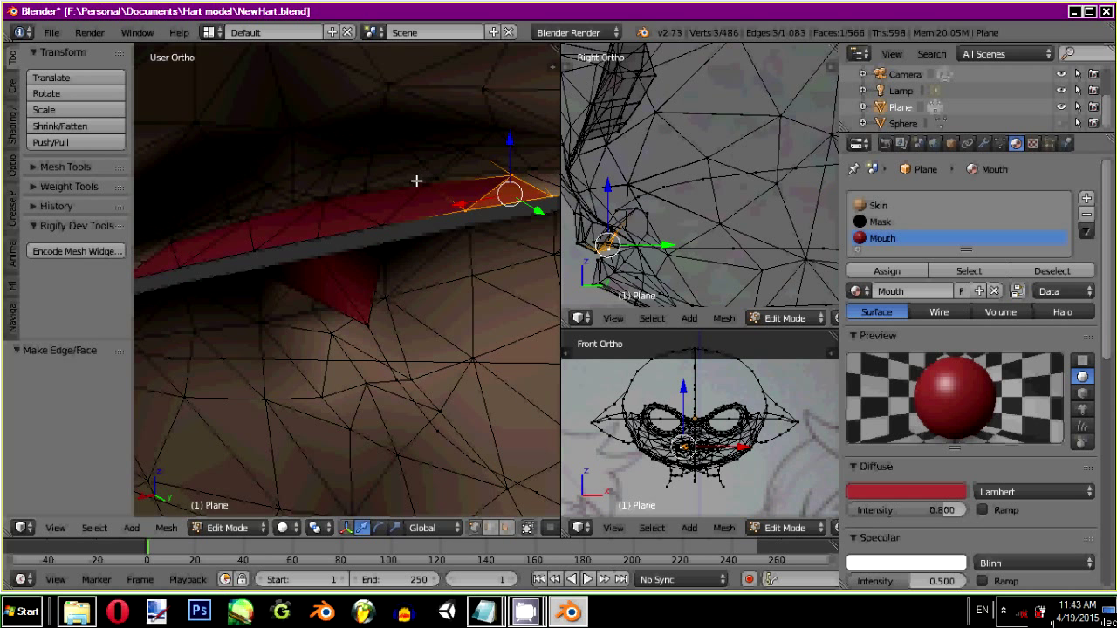
Step: At the opposite end of the red strip, fill a triangular face between its last two top-edge vertices and the inner vertex above them
{"action": "middle_click_drag", "start_coordinate": [417, 180], "coordinate": [349, 210]}
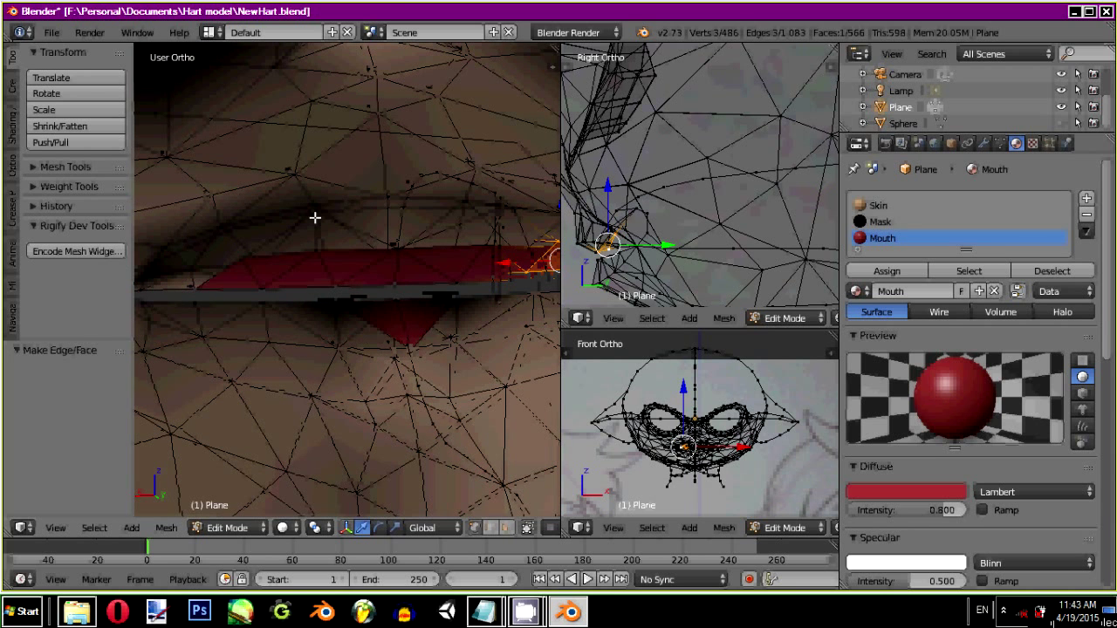
{"action": "middle_click_drag", "start_coordinate": [257, 250], "coordinate": [238, 258]}
{"action": "right_click", "coordinate": [237, 259]}
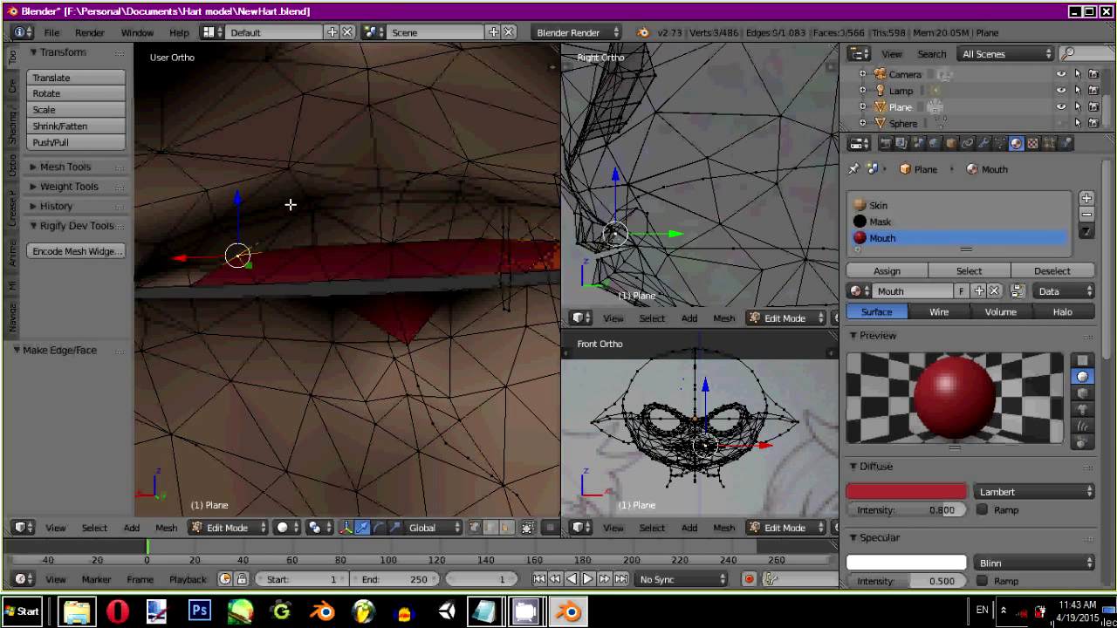
{"action": "right_click", "coordinate": [315, 216], "text": "shift"}
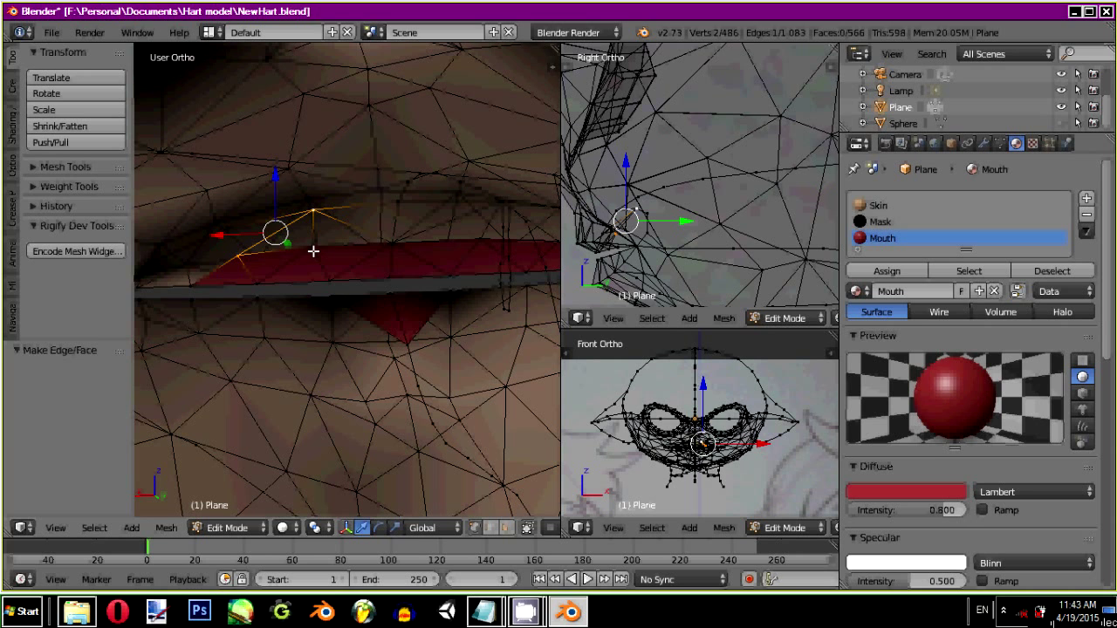
{"action": "right_click", "coordinate": [314, 251], "text": "shift"}
{"action": "right_click", "coordinate": [241, 257], "text": "shift"}
{"action": "key", "text": "f"}
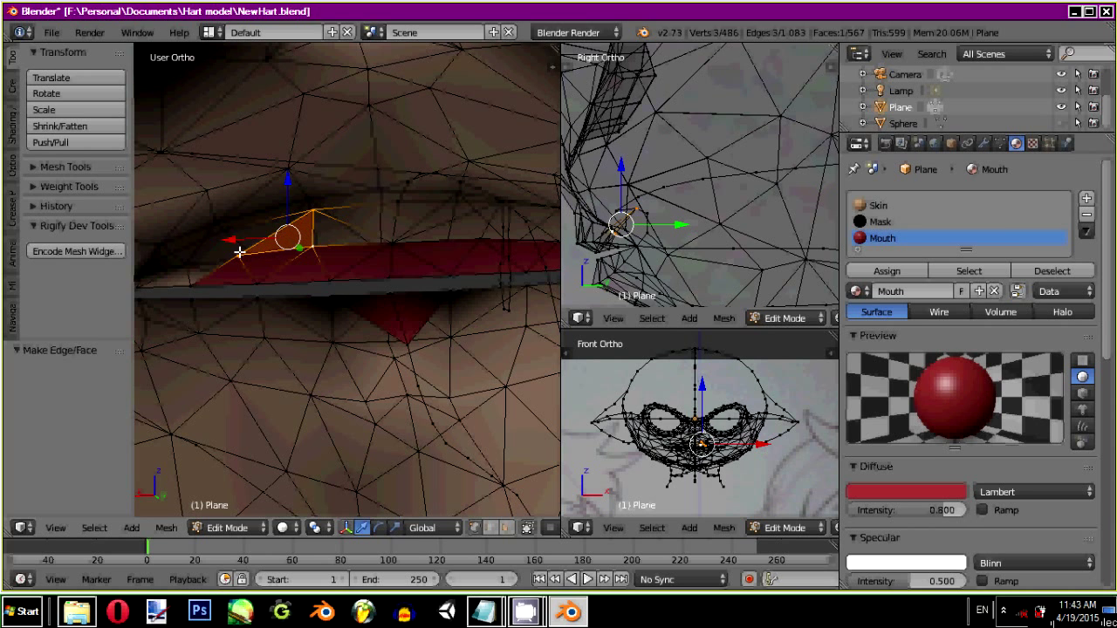
Step: Select the vertices of the adjoining triangle, adding the next vertex along the red strip's top edge and dropping the strip's end vertex
{"action": "right_click", "coordinate": [393, 245], "text": "shift"}
{"action": "right_click", "coordinate": [393, 246], "text": "shift"}
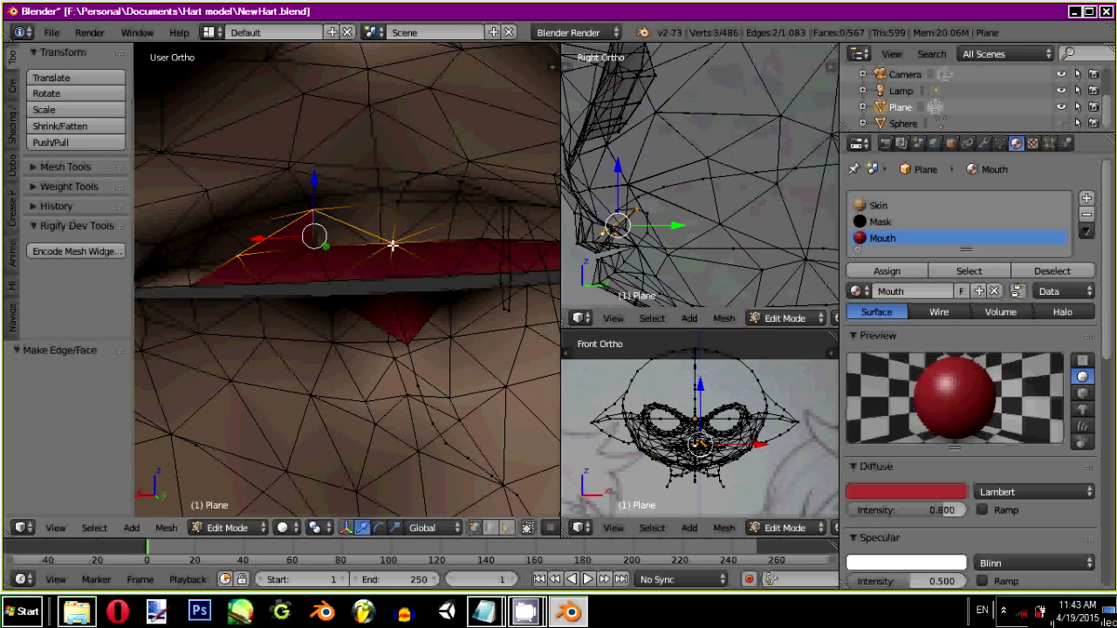
{"action": "right_click", "coordinate": [239, 258], "text": "shift"}
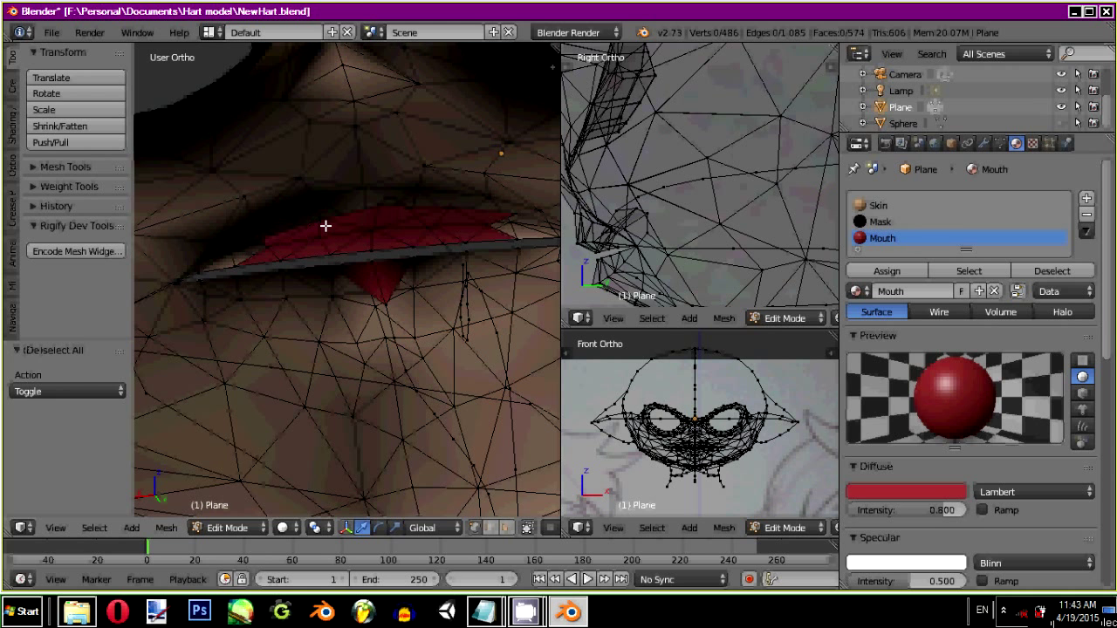
Step: Examine the filled red mouth faces from below and the whole head from the front and side
{"action": "middle_click_drag", "start_coordinate": [345, 252], "coordinate": [338, 176]}
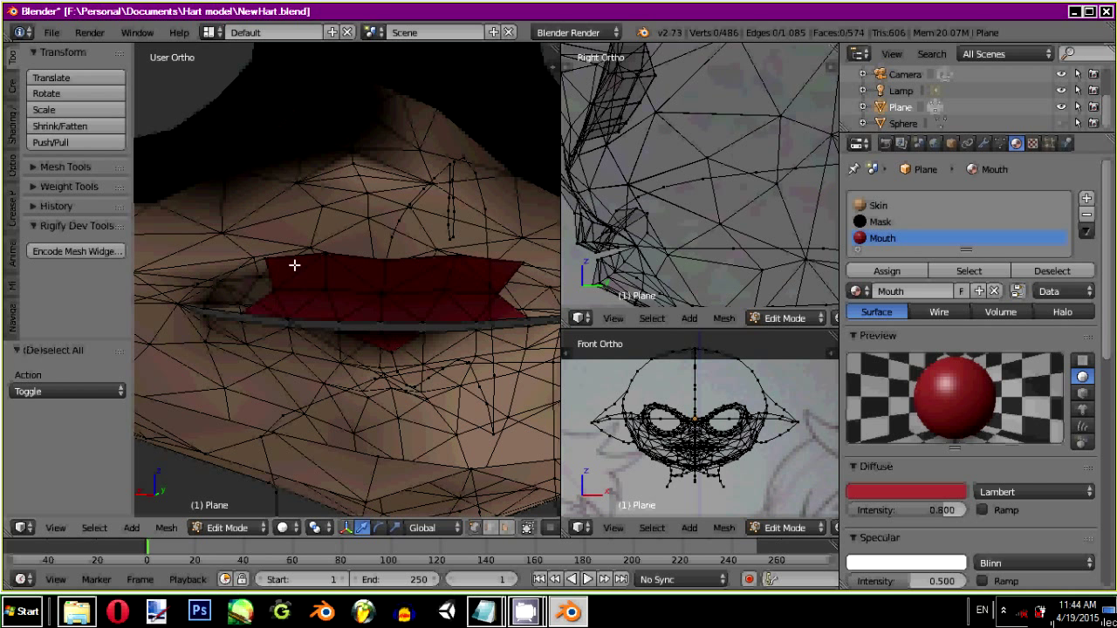
{"action": "key", "text": "KP_8"}
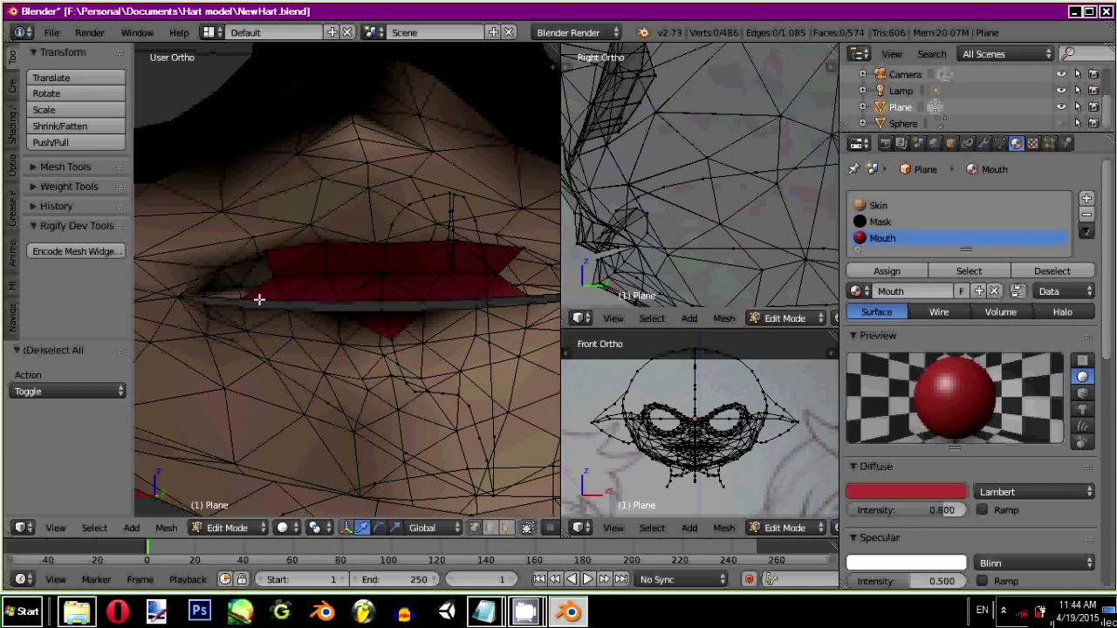
{"action": "middle_click_drag", "start_coordinate": [259, 300], "coordinate": [291, 239]}
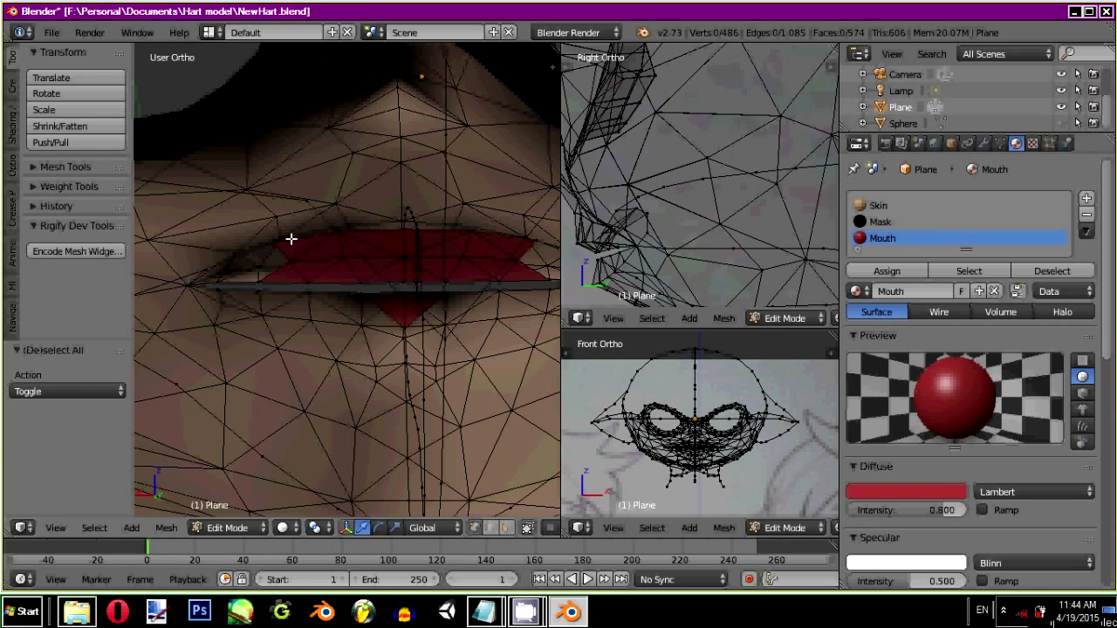
{"action": "scroll", "coordinate": [291, 238], "scroll_direction": "down", "scroll_amount": 5}
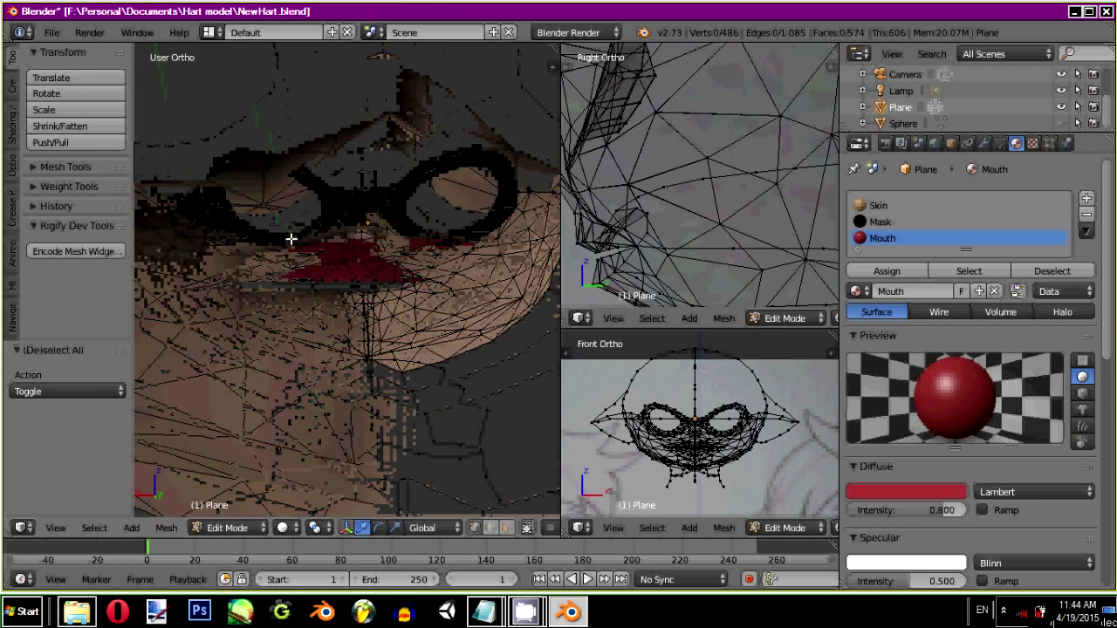
{"action": "scroll", "coordinate": [294, 263], "scroll_direction": "down", "scroll_amount": 3}
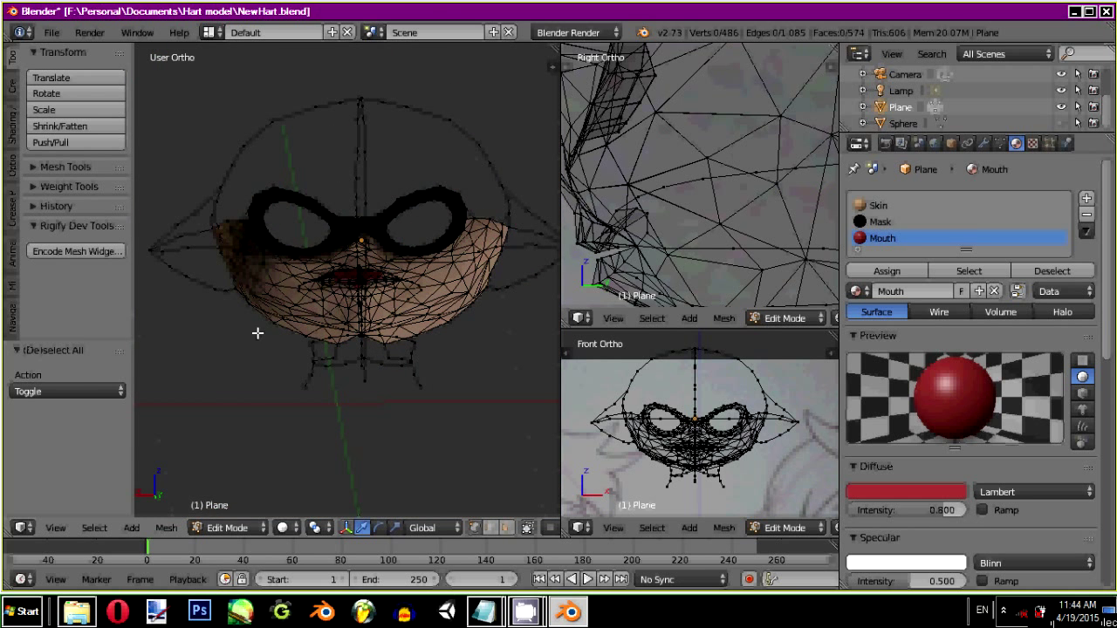
{"action": "middle_click_drag", "start_coordinate": [301, 343], "coordinate": [369, 274]}
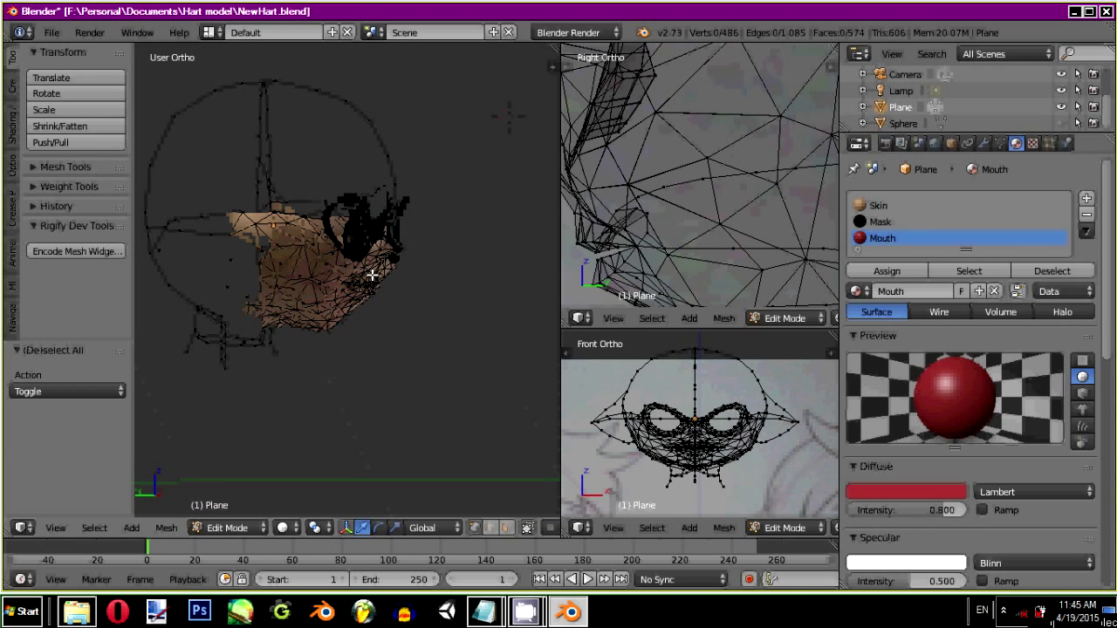
{"action": "middle_click_drag", "start_coordinate": [497, 300], "coordinate": [435, 314]}
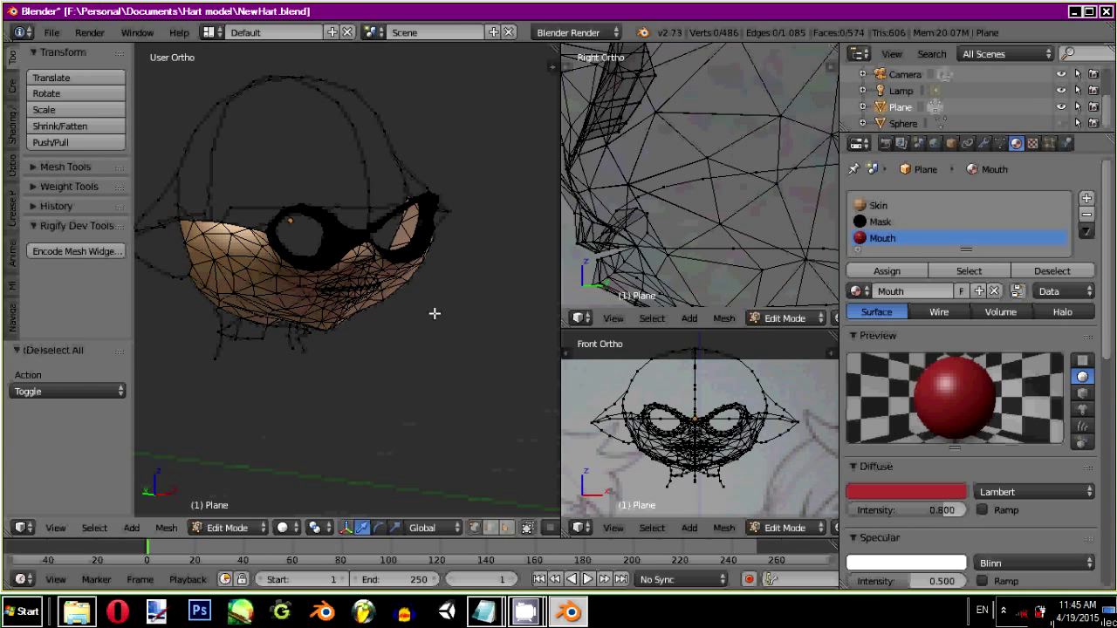